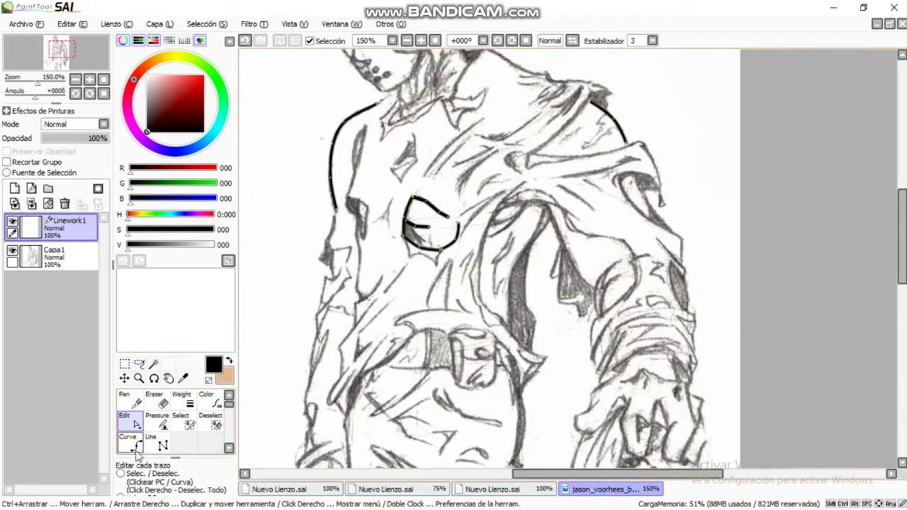
- Trace the torn flap below the chest patch and the curved shirt fold running down from the armpit on the linework layer
{"action": "left_click", "coordinate": [131, 422]}
{"action": "key", "text": "n"}
{"action": "left_click", "coordinate": [130, 422]}
{"action": "key", "text": "c"}
{"action": "left_click", "coordinate": [525, 183]}
{"action": "left_click", "coordinate": [482, 298]}
{"action": "key", "text": "e"}
- Trace the torso's side edge from the armpit down to the belt and bend it to follow the sketch
{"action": "key", "text": "c"}
{"action": "left_click", "coordinate": [551, 216]}
{"action": "left_click", "coordinate": [526, 306]}
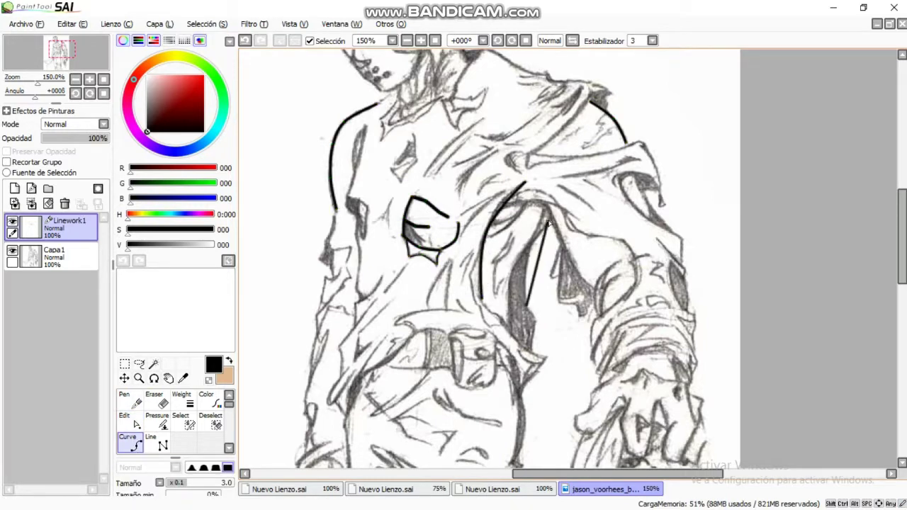
{"action": "key", "text": "e"}
{"action": "left_click_drag", "start_coordinate": [526, 306], "coordinate": [532, 351]}
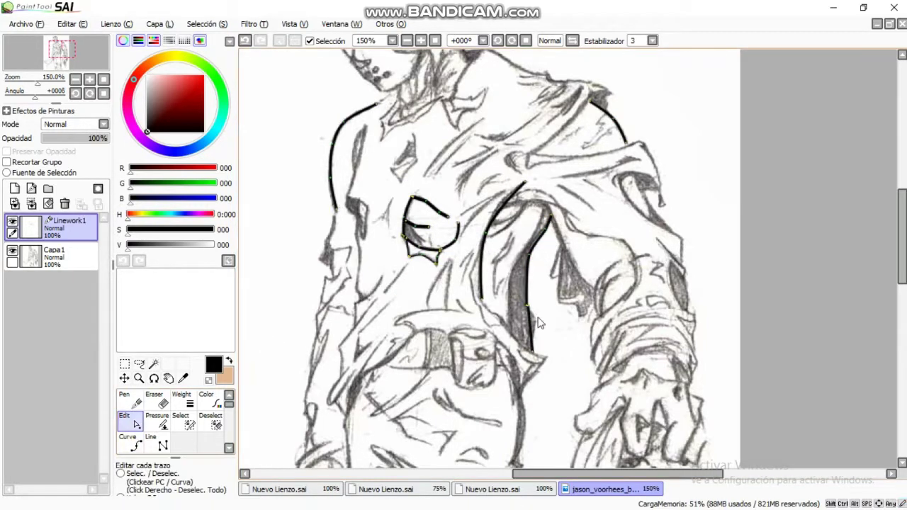
- Trace the upper edge of the cloth band across the shoulder and the edges of the torn sleeve opening below it
{"action": "scroll", "coordinate": [606, 306], "scroll_direction": "down", "scroll_amount": 5}
{"action": "scroll", "coordinate": [606, 306], "scroll_direction": "up", "scroll_amount": 5}
{"action": "key", "text": "c"}
{"action": "left_click", "coordinate": [528, 151]}
{"action": "left_click", "coordinate": [640, 142]}
{"action": "left_click", "coordinate": [663, 202]}
{"action": "left_click", "coordinate": [621, 179]}
{"action": "left_click", "coordinate": [683, 240]}
{"action": "key", "text": "ctrl"}
{"action": "left_click", "coordinate": [129, 440]}
{"action": "left_click", "coordinate": [132, 423]}
{"action": "left_click", "coordinate": [128, 440]}
{"action": "left_click", "coordinate": [135, 424]}
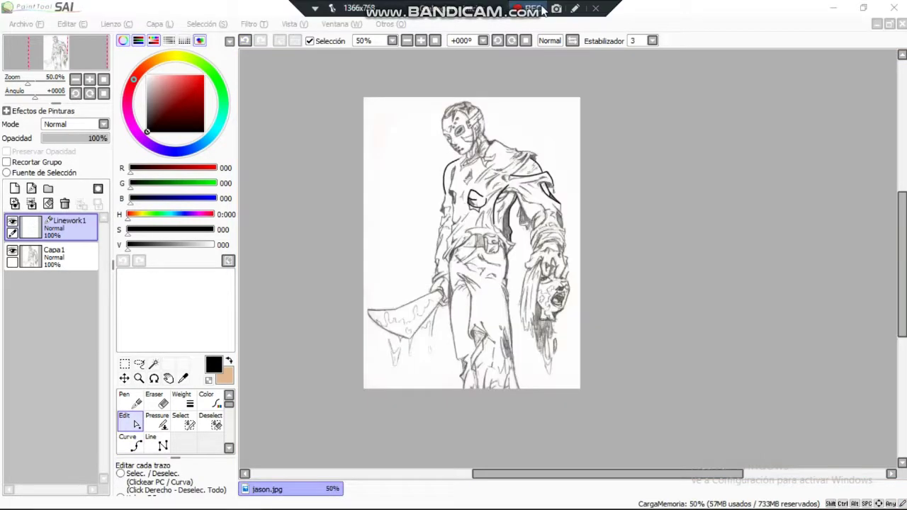
- Trace the shoulder contour from the neck to the ragged sleeve tip, plus the diagonal tear edge and the outer forearm edge
{"action": "scroll", "coordinate": [482, 278], "scroll_direction": "up", "scroll_amount": 3}
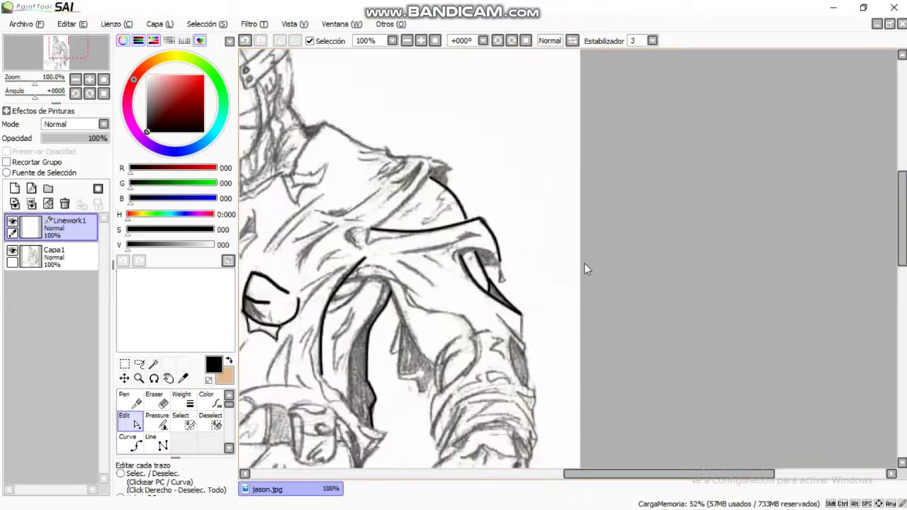
{"action": "left_click", "coordinate": [157, 445]}
{"action": "scroll", "coordinate": [481, 277], "scroll_direction": "up", "scroll_amount": 2}
{"action": "left_click_drag", "start_coordinate": [481, 278], "coordinate": [563, 278]}
{"action": "left_click", "coordinate": [131, 424]}
{"action": "left_click", "coordinate": [157, 444]}
{"action": "left_click", "coordinate": [132, 423]}
{"action": "left_click", "coordinate": [244, 40]}
{"action": "left_click", "coordinate": [157, 445]}
{"action": "left_click", "coordinate": [132, 423]}
{"action": "left_click", "coordinate": [157, 445]}
{"action": "left_click", "coordinate": [132, 402]}
{"action": "left_click", "coordinate": [132, 423]}
- Set the stroke size to 4, then ink the shoulder band's lower edge and the small dark spot near its outer end
{"action": "left_click", "coordinate": [132, 402]}
{"action": "left_click", "coordinate": [199, 483]}
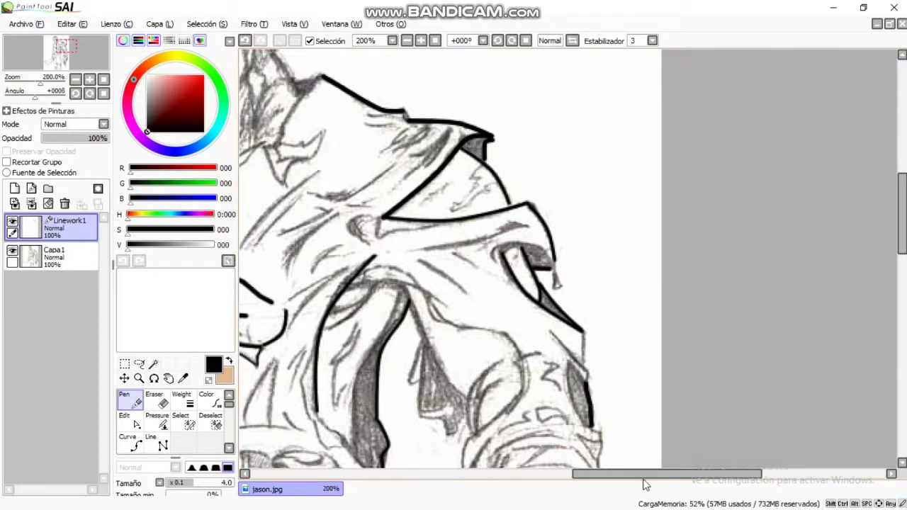
{"action": "left_click", "coordinate": [157, 444]}
{"action": "left_click_drag", "start_coordinate": [424, 249], "coordinate": [528, 225]}
{"action": "left_click", "coordinate": [132, 423]}
{"action": "left_click", "coordinate": [132, 402]}
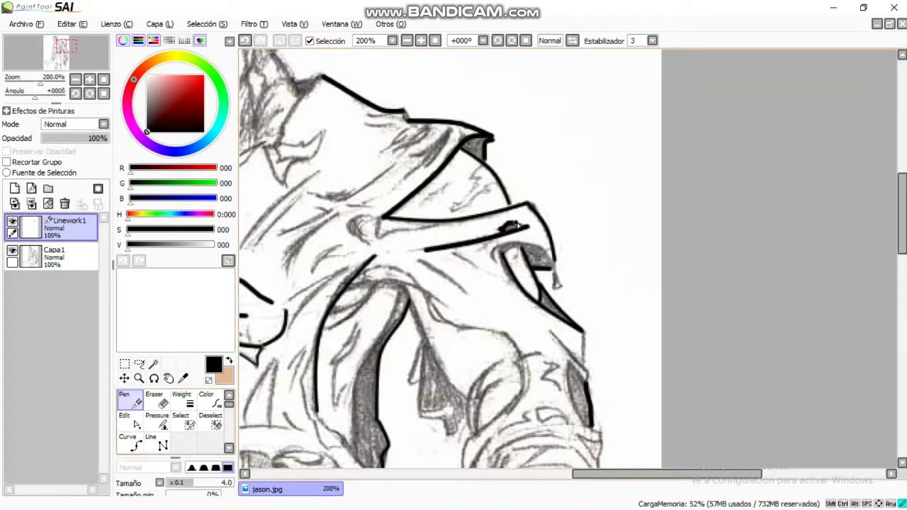
{"action": "left_click", "coordinate": [132, 423]}
- Trace the dark fold at the sleeve opening and the outer sleeve edge down to the forearm
{"action": "left_click_drag", "start_coordinate": [900, 225], "coordinate": [899, 239]}
{"action": "left_click", "coordinate": [157, 445]}
{"action": "left_click_drag", "start_coordinate": [583, 270], "coordinate": [585, 310]}
{"action": "right_click", "coordinate": [263, 417]}
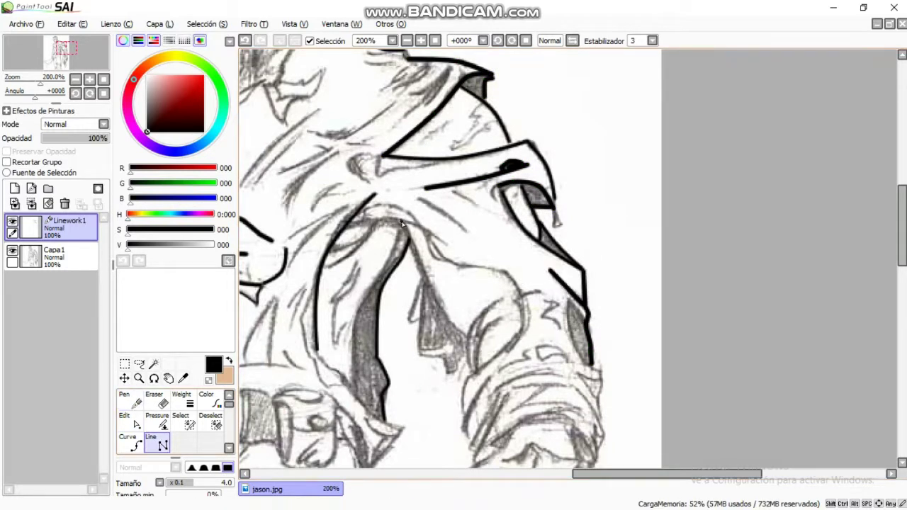
- Trace the inner contour of the arm from the armpit past the elbow folds to the wrist wrap
{"action": "left_click", "coordinate": [128, 444]}
{"action": "scroll", "coordinate": [473, 319], "scroll_direction": "down", "scroll_amount": 5}
{"action": "left_click", "coordinate": [462, 237]}
{"action": "left_click", "coordinate": [473, 183]}
{"action": "left_click", "coordinate": [132, 423]}
{"action": "left_click", "coordinate": [473, 229]}
{"action": "key", "text": "l"}
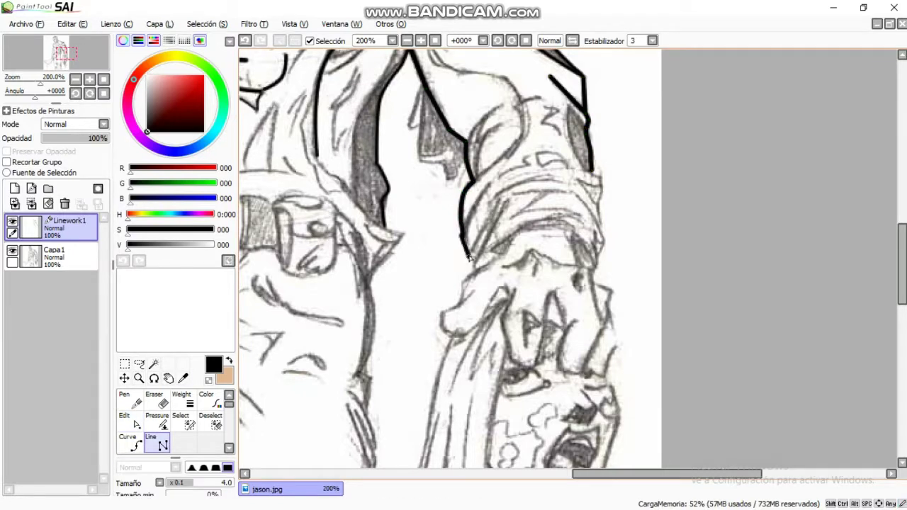
- Trace the hand holding the severed head, outlining the thumb, the fingers and the outer edge of the hand
{"action": "key", "text": "ctrl"}
{"action": "left_click", "coordinate": [441, 313]}
{"action": "left_click", "coordinate": [512, 294]}
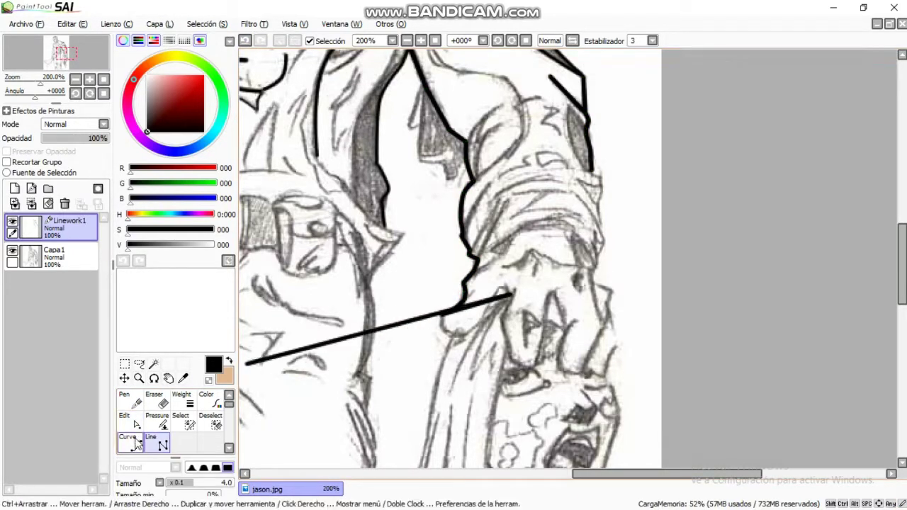
{"action": "left_click", "coordinate": [130, 401]}
{"action": "key", "text": "ctrl"}
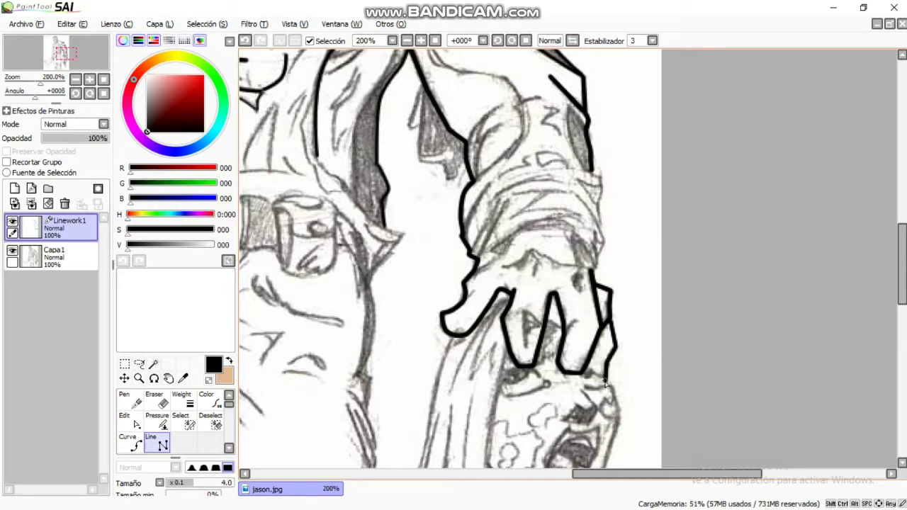
{"action": "key", "text": "ctrl"}
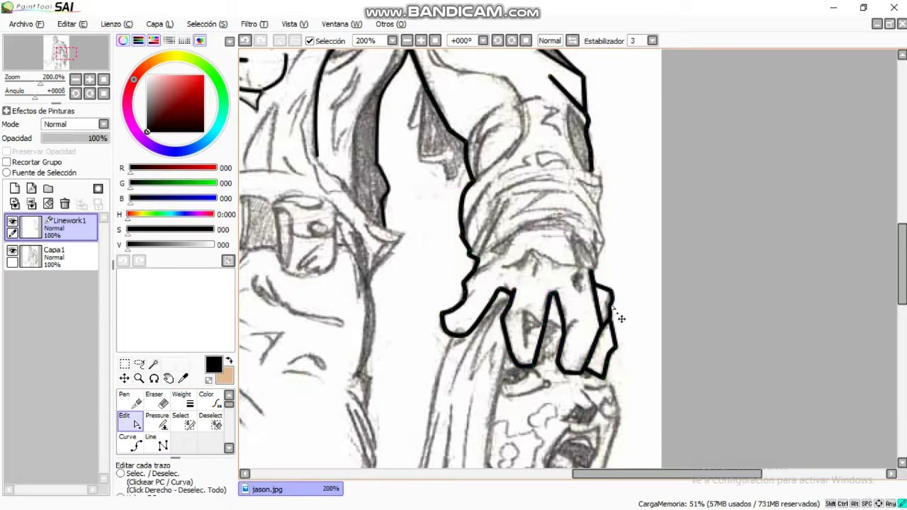
- Trace the collar edge down from the shoulder peak and extend the opposite shoulder line up to the neck
{"action": "scroll", "coordinate": [618, 305], "scroll_direction": "down", "scroll_amount": 5}
{"action": "scroll", "coordinate": [825, 209], "scroll_direction": "up", "scroll_amount": 6}
{"action": "scroll", "coordinate": [557, 294], "scroll_direction": "down", "scroll_amount": 3}
{"action": "scroll", "coordinate": [399, 291], "scroll_direction": "up", "scroll_amount": 2}
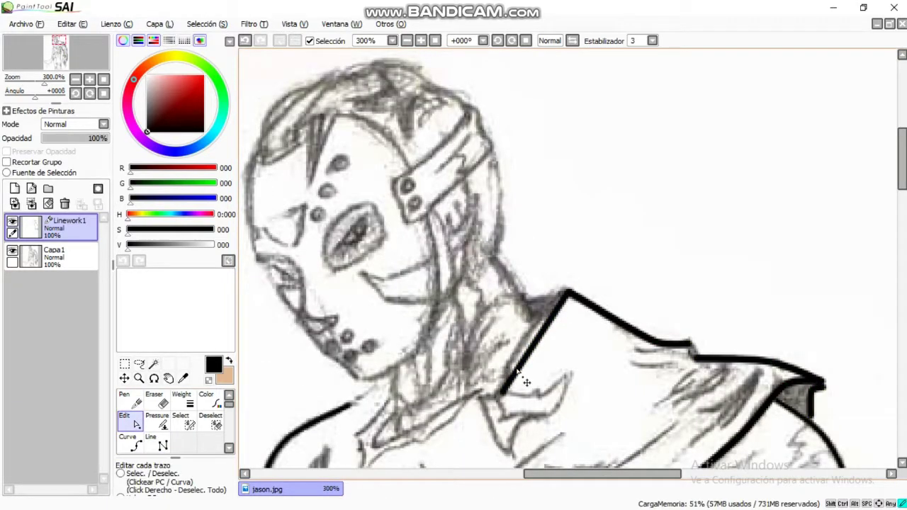
{"action": "left_click", "coordinate": [158, 443]}
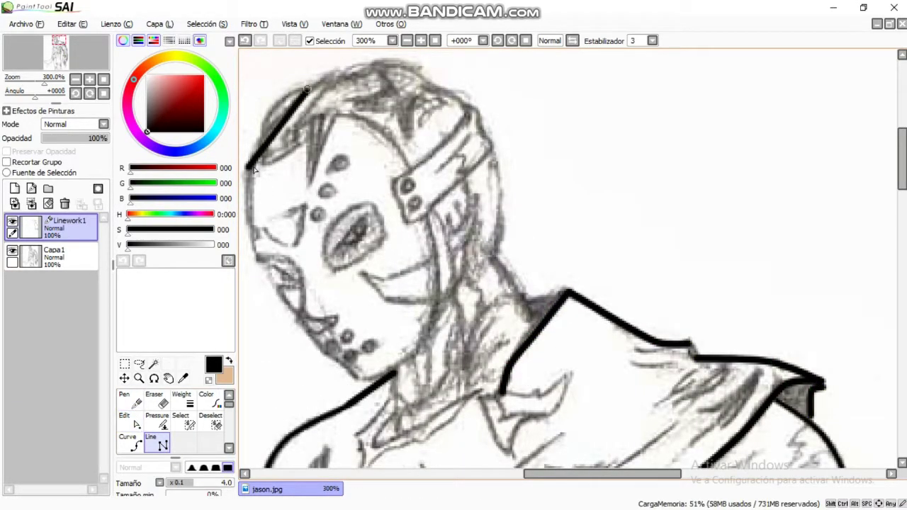
- Trace the head's contour from the forehead over the crown and down the back of the neck to the collar
{"action": "left_click_drag", "start_coordinate": [306, 91], "coordinate": [429, 84]}
{"action": "left_click", "coordinate": [350, 90], "text": "ctrl"}
{"action": "left_click", "coordinate": [465, 112]}
{"action": "left_click", "coordinate": [491, 147]}
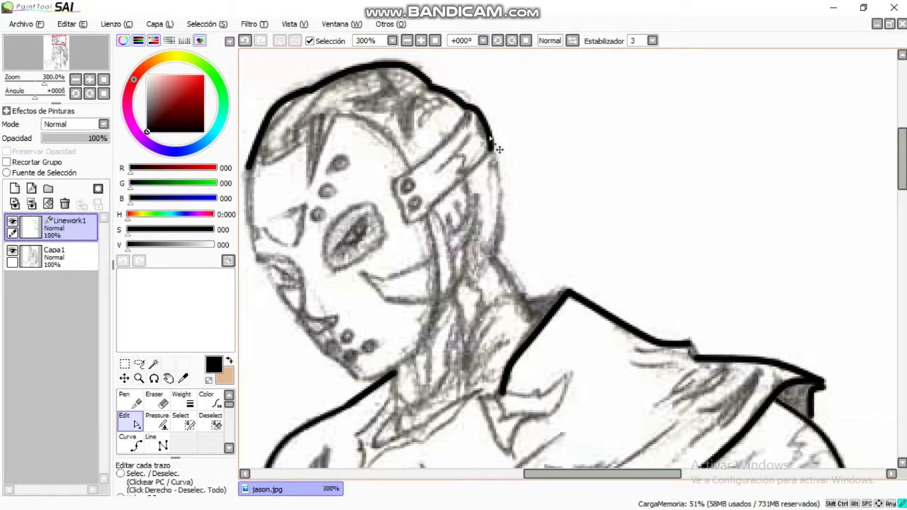
{"action": "left_click", "coordinate": [495, 255]}
{"action": "left_click", "coordinate": [536, 330]}
{"action": "scroll", "coordinate": [539, 295], "scroll_direction": "down", "scroll_amount": 3}
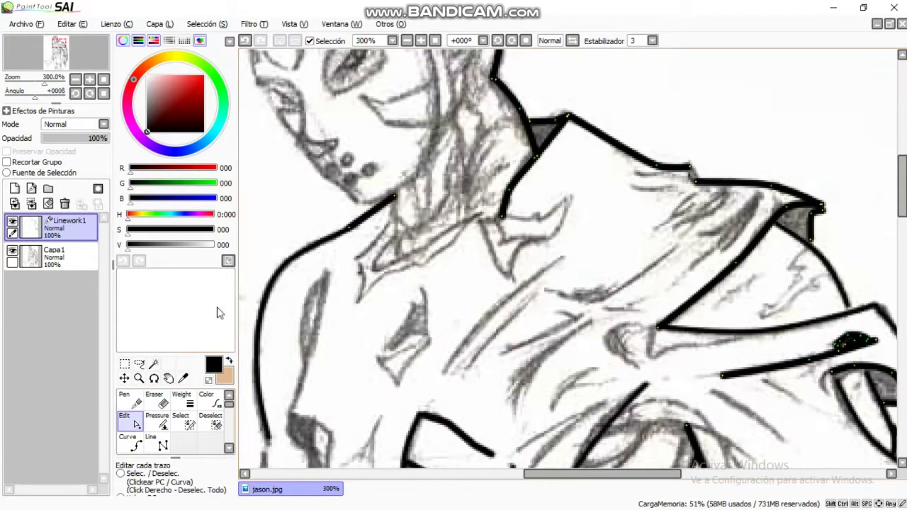
- Trace the V-shaped neckline and outline the torn collar flaps, using a stroke size of 2 for the flaps
{"action": "left_click", "coordinate": [393, 201]}
{"action": "left_click", "coordinate": [397, 259]}
{"action": "left_click", "coordinate": [496, 216]}
{"action": "left_click", "coordinate": [125, 399]}
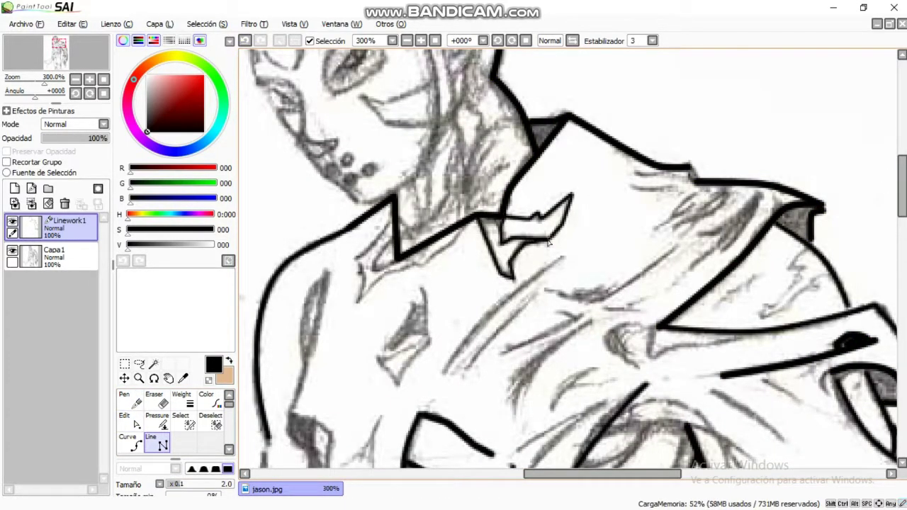
- Set the stroke size to 3.2 and trace the diagonal fabric folds across the chest, curving them to match the sketch
{"action": "scroll", "coordinate": [547, 243], "scroll_direction": "down", "scroll_amount": 2}
{"action": "scroll", "coordinate": [548, 243], "scroll_direction": "up", "scroll_amount": 2}
{"action": "left_click", "coordinate": [189, 487]}
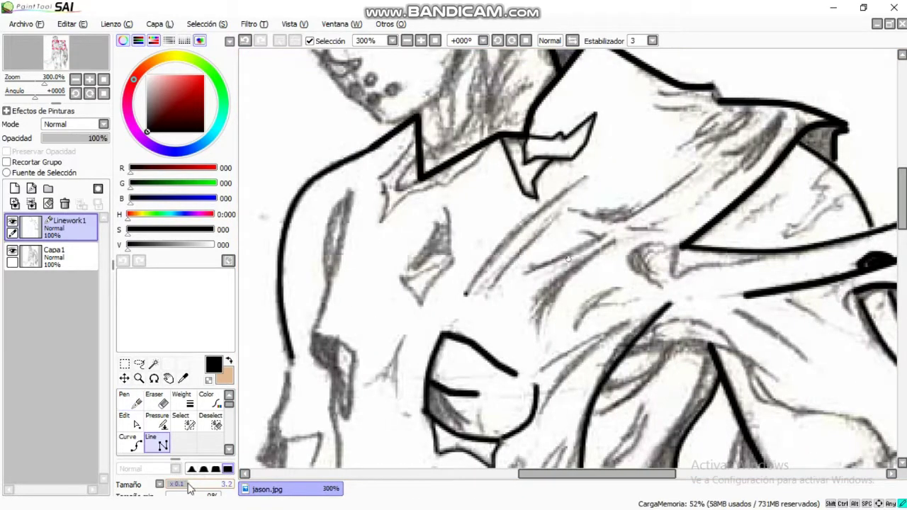
{"action": "left_click", "coordinate": [586, 178]}
{"action": "key", "text": "ctrl"}
{"action": "left_click_drag", "start_coordinate": [488, 289], "coordinate": [559, 214]}
{"action": "left_click_drag", "start_coordinate": [525, 269], "coordinate": [603, 236]}
{"action": "left_click_drag", "start_coordinate": [536, 333], "coordinate": [615, 245]}
{"action": "key", "text": "ctrl"}
{"action": "key", "text": "ctrl"}
- Trace the shaded crease below the shoulder and the hooked fold at the inner end of the cloth band
{"action": "left_click_drag", "start_coordinate": [567, 209], "coordinate": [698, 166]}
{"action": "key", "text": "ctrl"}
{"action": "left_click_drag", "start_coordinate": [571, 211], "coordinate": [649, 206]}
{"action": "key", "text": "ctrl"}
{"action": "mouse_move", "coordinate": [660, 245]}
{"action": "left_mouse_down"}
{"action": "mouse_move", "coordinate": [663, 287]}
{"action": "mouse_move", "coordinate": [630, 264]}
{"action": "mouse_move", "coordinate": [661, 285]}
{"action": "left_mouse_up"}
{"action": "key", "text": "ctrl"}
{"action": "key", "text": "ctrl"}
- Trace the long crease along the shirt's sleeve side and outline the dark tear below it
{"action": "key", "text": "ctrl"}
{"action": "key", "text": "ctrl"}
{"action": "key", "text": "ctrl"}
{"action": "mouse_move", "coordinate": [315, 335]}
{"action": "left_mouse_down"}
{"action": "mouse_move", "coordinate": [348, 416]}
{"action": "mouse_move", "coordinate": [351, 347]}
{"action": "mouse_move", "coordinate": [329, 419]}
{"action": "left_mouse_up"}
{"action": "key", "text": "ctrl"}
{"action": "key", "text": "ctrl"}
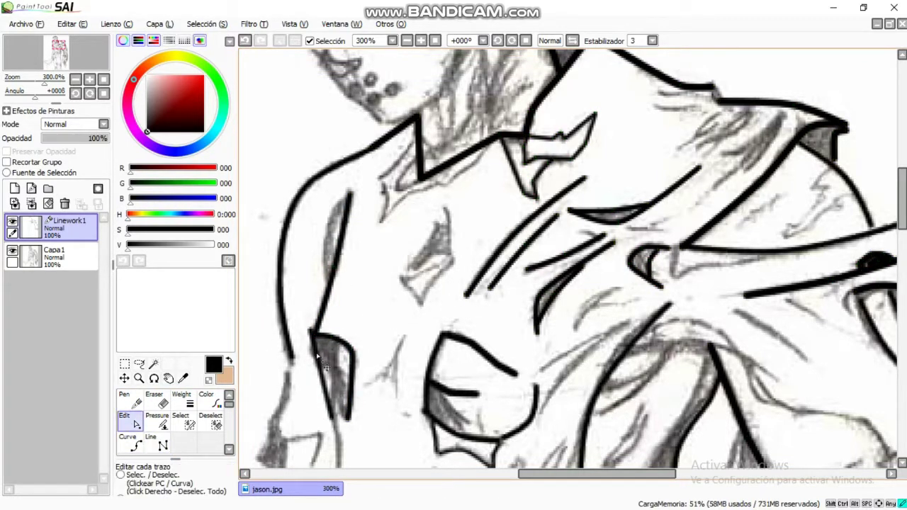
- Outline the torn hole in the chest and close the narrow shaded slit beside the upper arm
{"action": "scroll", "coordinate": [334, 243], "scroll_direction": "down", "scroll_amount": 4}
{"action": "scroll", "coordinate": [609, 468], "scroll_direction": "up", "scroll_amount": 7}
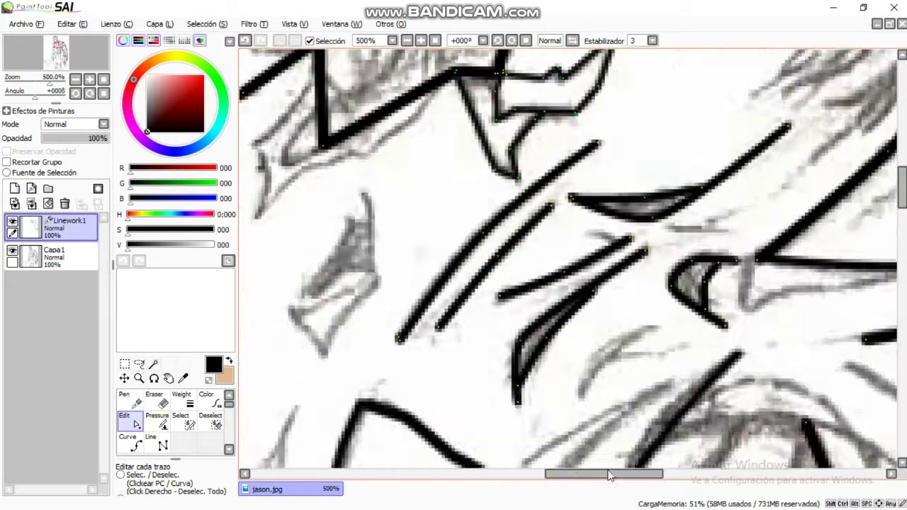
{"action": "left_click_drag", "start_coordinate": [609, 475], "coordinate": [571, 475]}
{"action": "left_click_drag", "start_coordinate": [572, 190], "coordinate": [580, 272]}
{"action": "left_click_drag", "start_coordinate": [509, 282], "coordinate": [574, 217]}
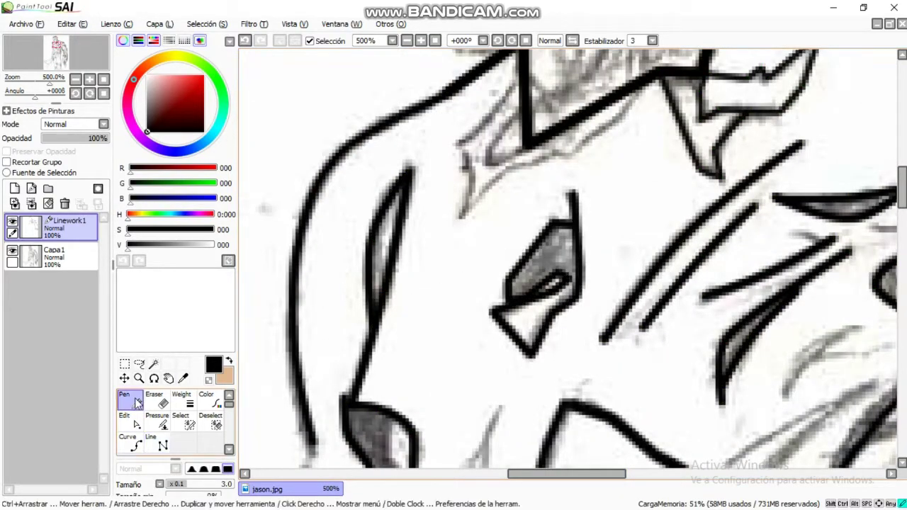
- Trace the torso's side edge from the dark tear down toward the waist
{"action": "scroll", "coordinate": [539, 255], "scroll_direction": "down", "scroll_amount": 5}
{"action": "scroll", "coordinate": [503, 243], "scroll_direction": "up", "scroll_amount": 4}
{"action": "left_click", "coordinate": [497, 261]}
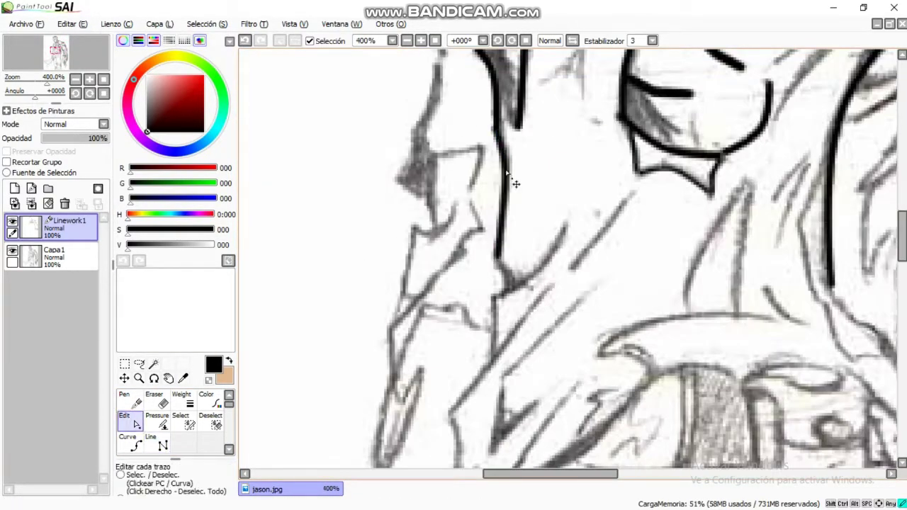
- Trace the outer sleeve edge of the machete arm and outline the dark pointed flap at the elbow
{"action": "scroll", "coordinate": [461, 213], "scroll_direction": "up", "scroll_amount": 1}
{"action": "left_click_drag", "start_coordinate": [400, 200], "coordinate": [439, 74]}
{"action": "left_click", "coordinate": [433, 150], "text": "ctrl"}
{"action": "mouse_move", "coordinate": [395, 202]}
{"action": "left_mouse_down"}
{"action": "mouse_move", "coordinate": [436, 250]}
{"action": "mouse_move", "coordinate": [426, 141]}
{"action": "left_mouse_up"}
{"action": "left_click", "coordinate": [431, 182], "text": "ctrl"}
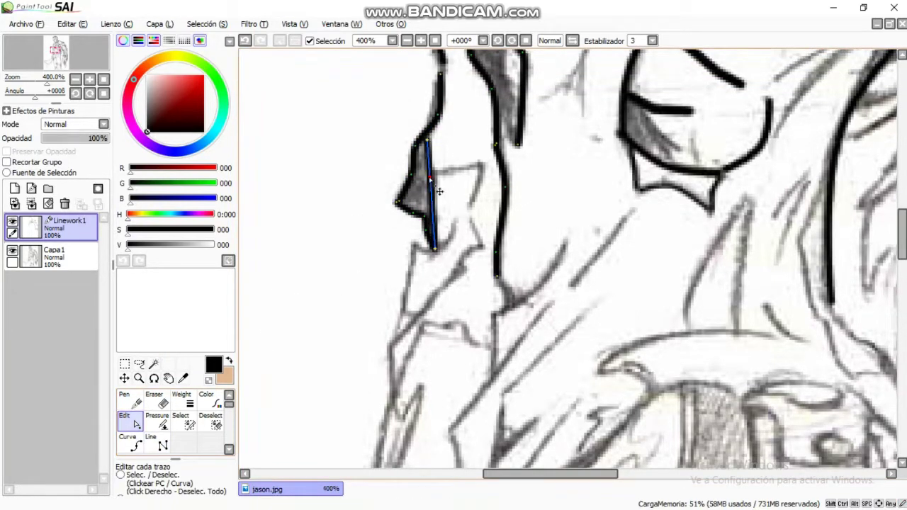
- Trace the jagged tear edges on the machete arm's sleeve and the curved fold at the side of the waist
{"action": "left_click", "coordinate": [432, 173]}
{"action": "left_click", "coordinate": [482, 167]}
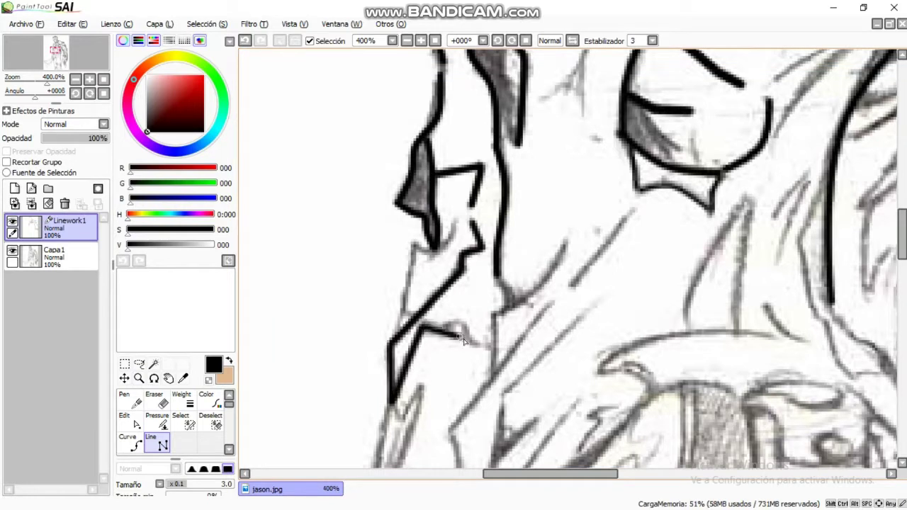
{"action": "left_click_drag", "start_coordinate": [495, 314], "coordinate": [567, 242]}
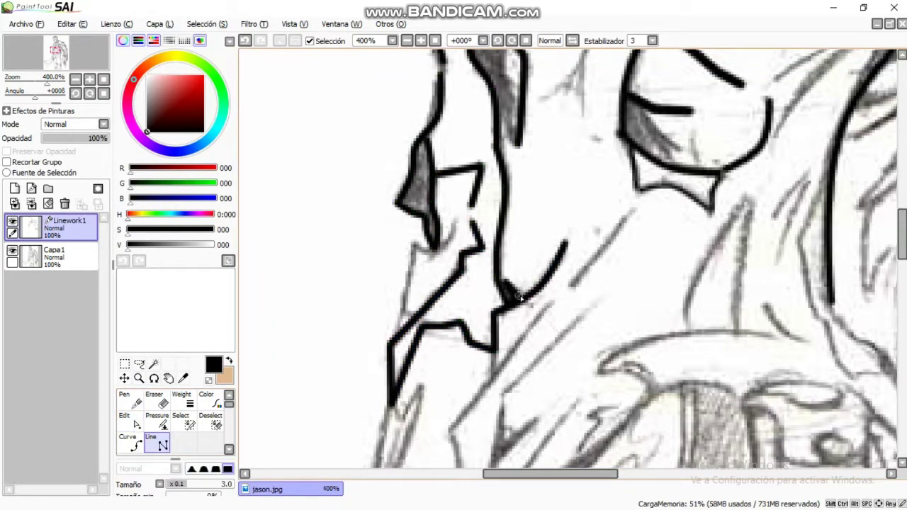
- Trace the diagonal shirt edge beside the machete arm and continue the outer sleeve contour down to the cuff
{"action": "scroll", "coordinate": [521, 300], "scroll_direction": "down", "scroll_amount": 5}
{"action": "left_click", "coordinate": [552, 134]}
{"action": "left_click", "coordinate": [447, 262]}
{"action": "left_click", "coordinate": [128, 420]}
{"action": "left_click", "coordinate": [152, 445]}
{"action": "scroll", "coordinate": [617, 291], "scroll_direction": "down", "scroll_amount": 5}
{"action": "scroll", "coordinate": [617, 291], "scroll_direction": "up", "scroll_amount": 5}
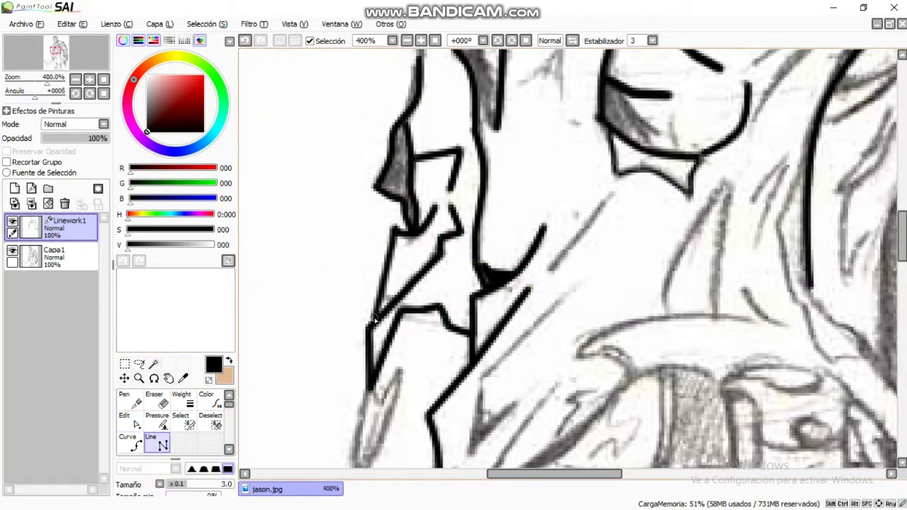
{"action": "scroll", "coordinate": [374, 321], "scroll_direction": "down", "scroll_amount": 3}
{"action": "scroll", "coordinate": [328, 224], "scroll_direction": "down", "scroll_amount": 3}
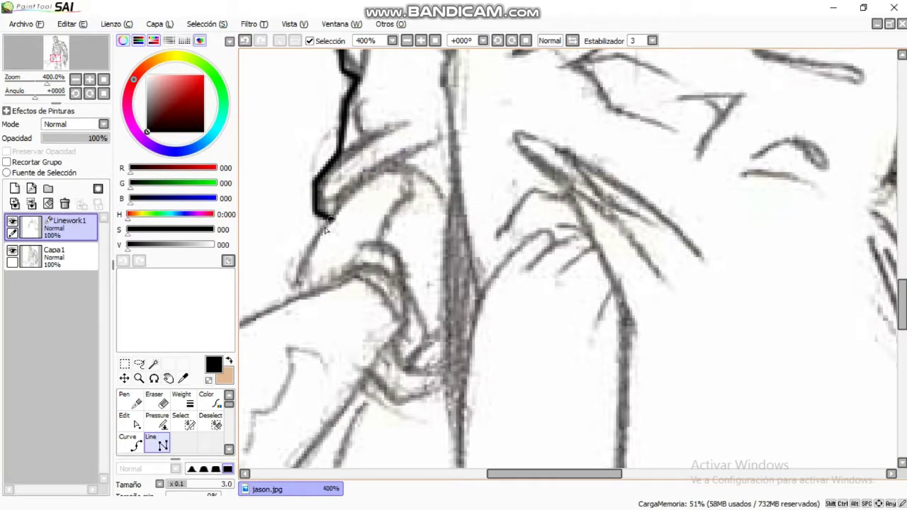
- Trace the back edge of the machete from its tip to the hand and bend it to match the sketch
{"action": "scroll", "coordinate": [326, 229], "scroll_direction": "left", "scroll_amount": 5}
{"action": "left_click", "coordinate": [295, 319]}
{"action": "left_click_drag", "start_coordinate": [495, 280], "coordinate": [516, 314]}
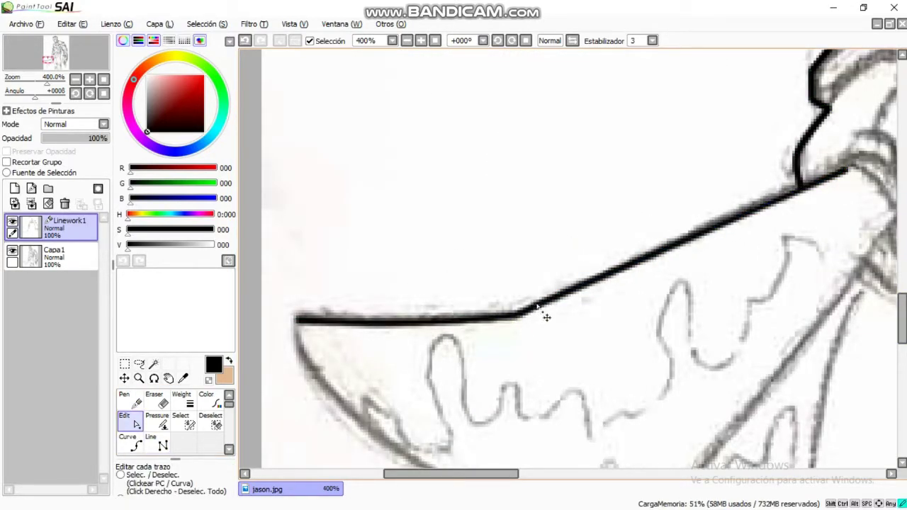
- Trace the machete's curved front edge from the tip to the lower corner and bend it along the sketch
{"action": "left_click", "coordinate": [156, 443]}
{"action": "left_click", "coordinate": [316, 321]}
{"action": "scroll", "coordinate": [497, 319], "scroll_direction": "down", "scroll_amount": 3}
{"action": "left_click", "coordinate": [630, 376]}
{"action": "left_click_drag", "start_coordinate": [461, 259], "coordinate": [360, 248]}
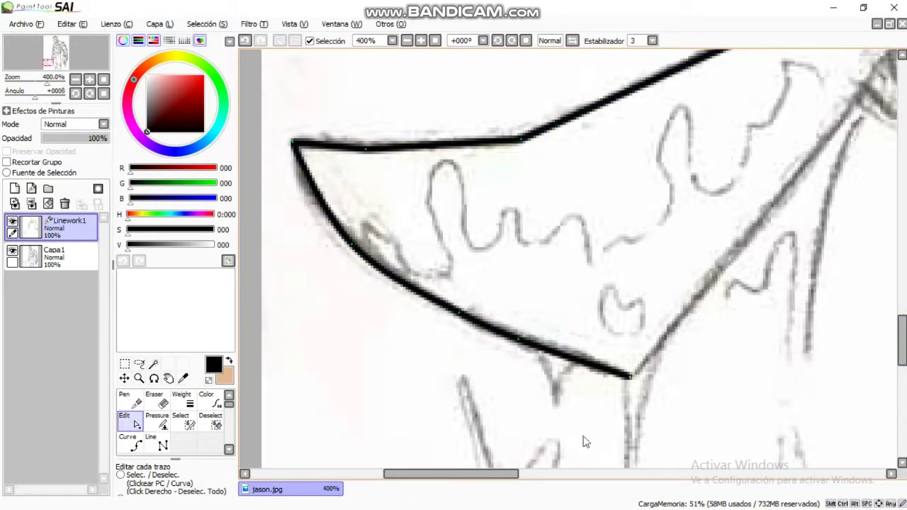
- Trace the machete's straight lower edge up to the hand and close the blade outline at the grip
{"action": "scroll", "coordinate": [585, 443], "scroll_direction": "up", "scroll_amount": 3}
{"action": "left_click", "coordinate": [156, 444]}
{"action": "left_click", "coordinate": [263, 360]}
{"action": "scroll", "coordinate": [496, 284], "scroll_direction": "right", "scroll_amount": 3}
{"action": "left_click", "coordinate": [691, 259]}
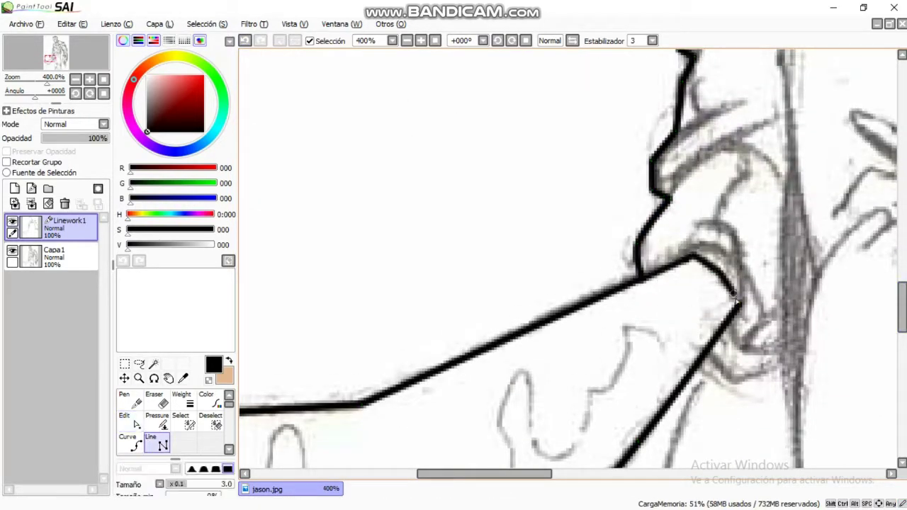
- Close the blade outline at the grip and trace the wavy blood edge across the grip half of the machete, bending it to the sketch
{"action": "double_click", "coordinate": [737, 302]}
{"action": "scroll", "coordinate": [737, 302], "scroll_direction": "down", "scroll_amount": 3}
{"action": "left_click", "coordinate": [627, 149]}
{"action": "double_click", "coordinate": [671, 205]}
{"action": "left_click_drag", "start_coordinate": [649, 176], "coordinate": [651, 152]}
{"action": "left_click", "coordinate": [628, 150]}
{"action": "double_click", "coordinate": [521, 190]}
{"action": "mouse_move", "coordinate": [561, 206]}
{"action": "left_mouse_down"}
{"action": "mouse_move", "coordinate": [577, 248]}
{"action": "mouse_move", "coordinate": [537, 266]}
{"action": "mouse_move", "coordinate": [441, 348]}
{"action": "left_mouse_up"}
{"action": "left_click", "coordinate": [156, 444]}
{"action": "left_click", "coordinate": [521, 191]}
{"action": "double_click", "coordinate": [418, 299]}
{"action": "left_click", "coordinate": [130, 423]}
- Continue the dripping blood edge along the middle of the blade and bend its drips to match the sketch
{"action": "left_click", "coordinate": [156, 444]}
{"action": "left_click", "coordinate": [418, 299]}
{"action": "double_click", "coordinate": [241, 365]}
{"action": "left_click", "coordinate": [130, 423]}
{"action": "left_click_drag", "start_coordinate": [330, 333], "coordinate": [291, 245]}
{"action": "left_click_drag", "start_coordinate": [388, 302], "coordinate": [362, 326]}
{"action": "left_click_drag", "start_coordinate": [484, 474], "coordinate": [442, 474]}
{"action": "left_click", "coordinate": [156, 444]}
{"action": "left_click", "coordinate": [131, 422]}
{"action": "left_click_drag", "start_coordinate": [301, 367], "coordinate": [550, 306]}
- Finish the blood edge down to the machete's front edge and outline the small separate blood spot near the lower corner
{"action": "left_click", "coordinate": [156, 444]}
{"action": "left_click", "coordinate": [489, 247]}
{"action": "double_click", "coordinate": [401, 307]}
{"action": "left_click", "coordinate": [130, 422]}
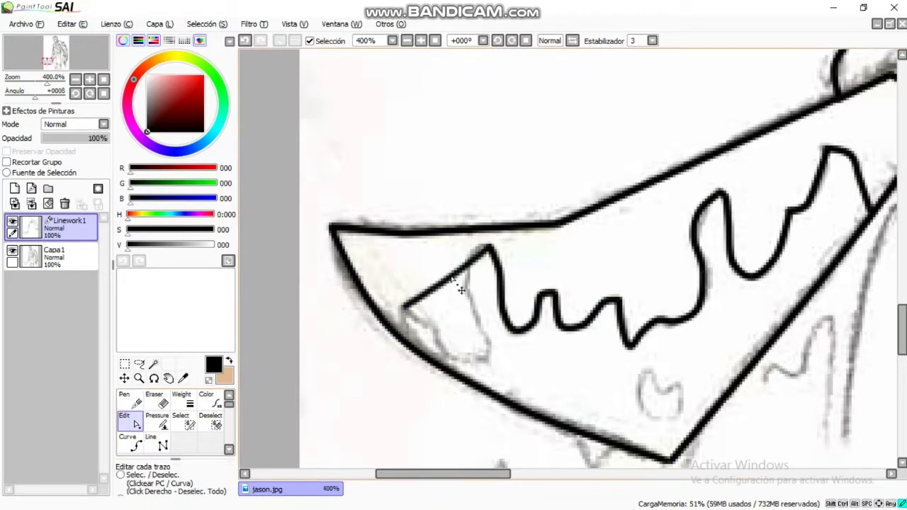
{"action": "left_click_drag", "start_coordinate": [466, 298], "coordinate": [499, 387]}
{"action": "scroll", "coordinate": [408, 323], "scroll_direction": "right", "scroll_amount": 5}
{"action": "left_click", "coordinate": [479, 386], "text": "ctrl"}
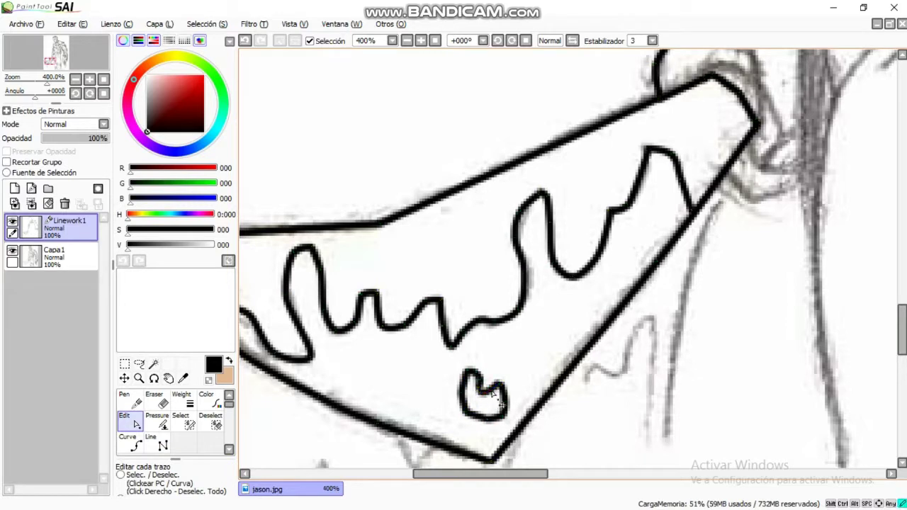
- Examine the whole figure to compare the inked lines with the parts of the sketch still untraced
{"action": "scroll", "coordinate": [685, 366], "scroll_direction": "up", "scroll_amount": 3}
{"action": "scroll", "coordinate": [685, 367], "scroll_direction": "down", "scroll_amount": 6}
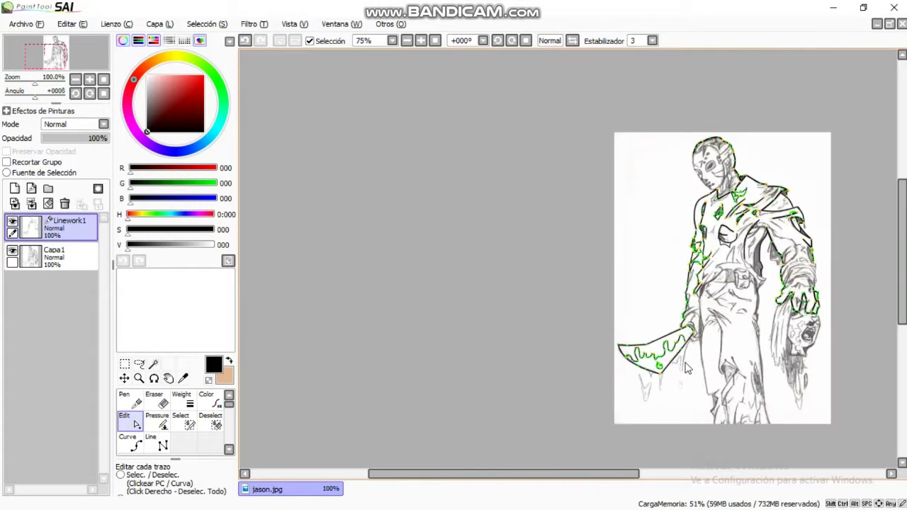
{"action": "scroll", "coordinate": [685, 367], "scroll_direction": "up", "scroll_amount": 2}
{"action": "left_click", "coordinate": [157, 444]}
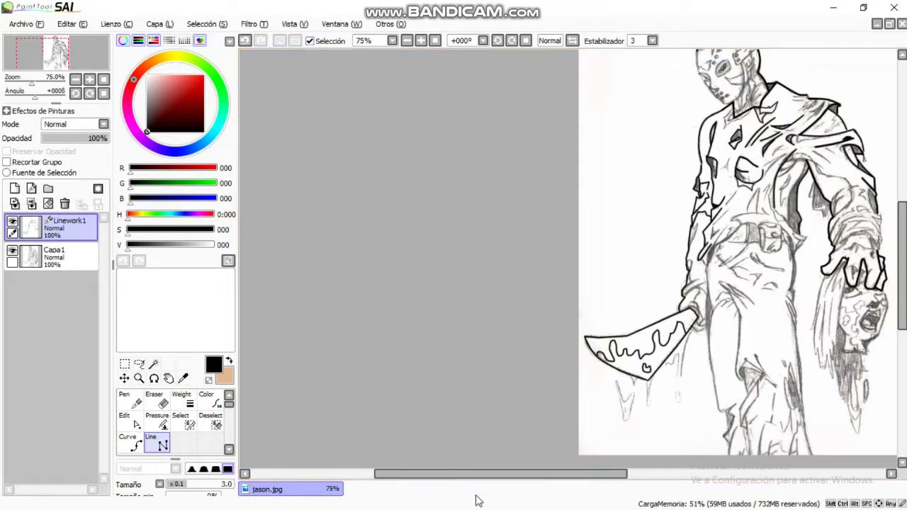
{"action": "left_click_drag", "start_coordinate": [485, 480], "coordinate": [593, 473]}
{"action": "scroll", "coordinate": [766, 327], "scroll_direction": "down", "scroll_amount": 3}
{"action": "scroll", "coordinate": [766, 327], "scroll_direction": "up", "scroll_amount": 2}
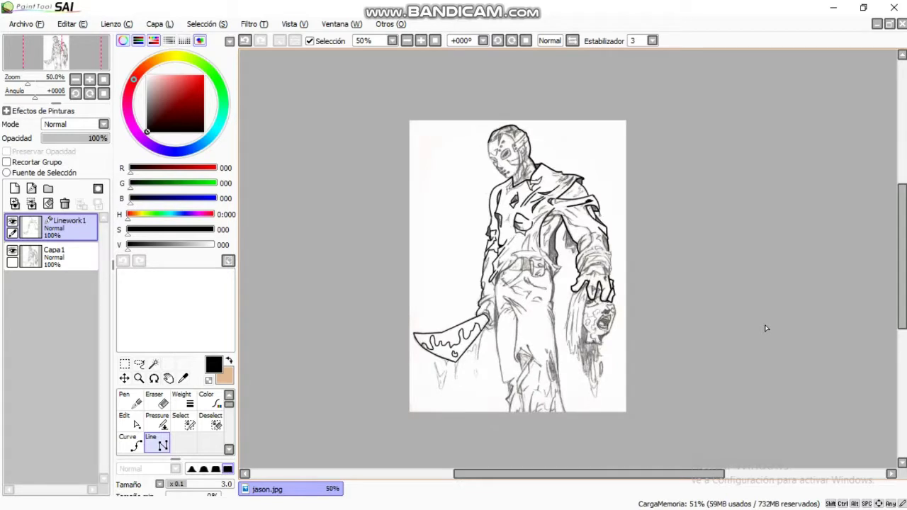
{"action": "scroll", "coordinate": [765, 327], "scroll_direction": "down", "scroll_amount": 1}
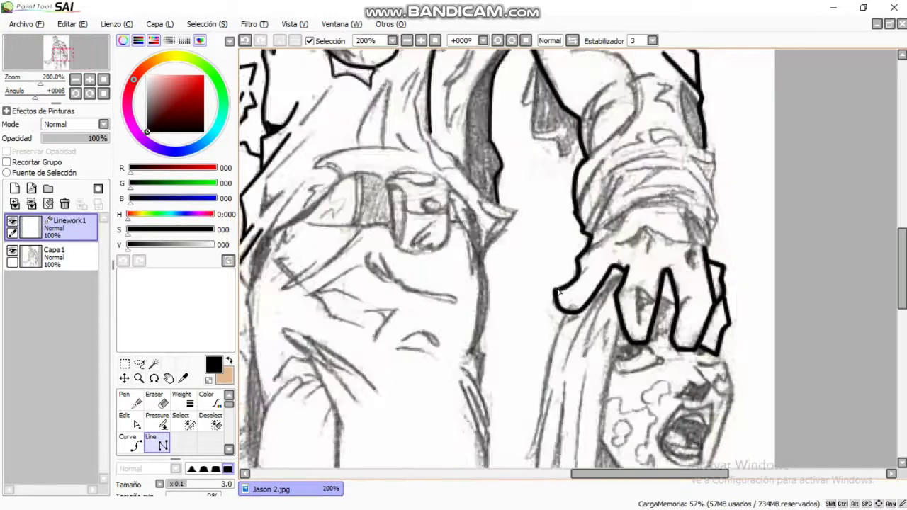
{"action": "scroll", "coordinate": [567, 284], "scroll_direction": "down", "scroll_amount": 3}
{"action": "scroll", "coordinate": [567, 283], "scroll_direction": "down", "scroll_amount": 1}
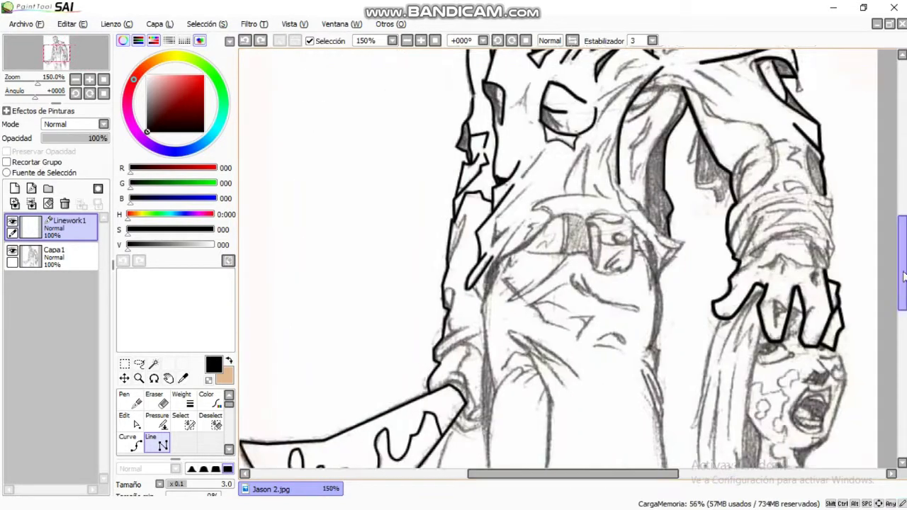
- Trace the forked blood drip falling below the machete's front edge
{"action": "scroll", "coordinate": [305, 330], "scroll_direction": "down", "scroll_amount": 3}
{"action": "key", "text": "ctrl"}
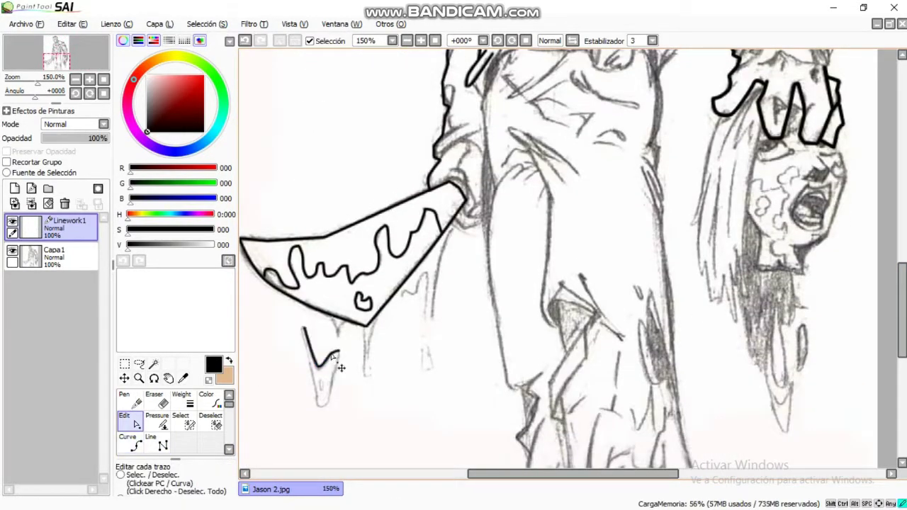
{"action": "left_click_drag", "start_coordinate": [337, 358], "coordinate": [316, 405]}
{"action": "left_click", "coordinate": [317, 405]}
{"action": "double_click", "coordinate": [339, 355]}
{"action": "key", "text": "ctrl"}
- Trace the drips hanging from the blade's lower edge and corner, the drips near the hand and the small falling droplet
{"action": "left_click", "coordinate": [137, 434]}
{"action": "left_click", "coordinate": [368, 322]}
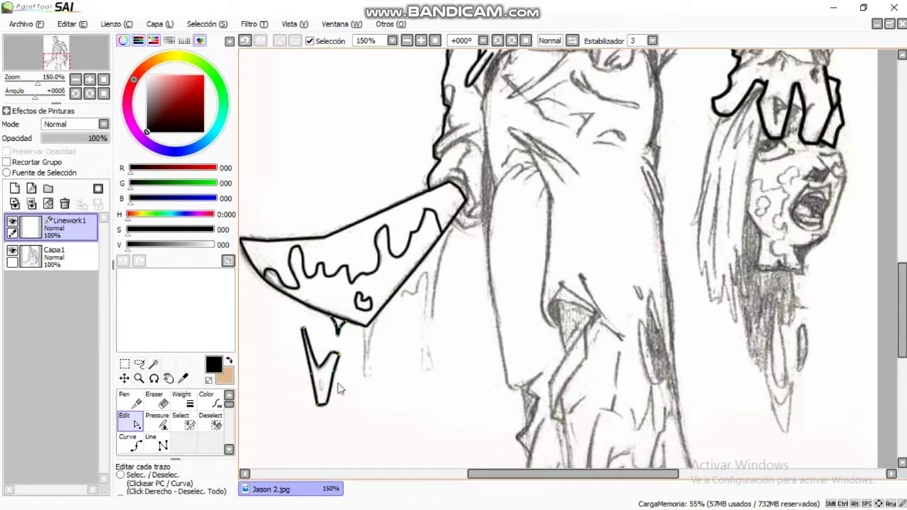
{"action": "left_click", "coordinate": [364, 374]}
{"action": "key", "text": "ctrl"}
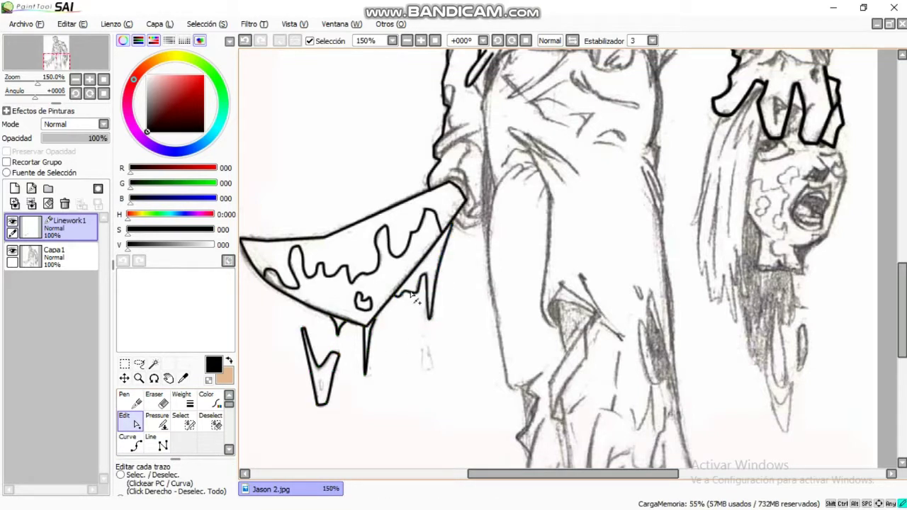
{"action": "left_click", "coordinate": [425, 346]}
{"action": "left_click", "coordinate": [423, 368]}
{"action": "key", "text": "ctrl"}
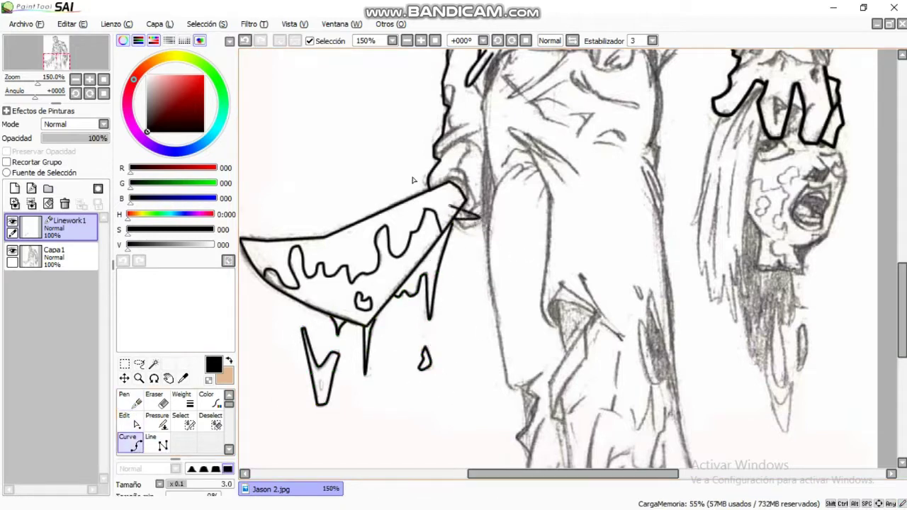
- Trace the underside of the machete hand and the adjacent outer trouser edge down to its torn hem
{"action": "key", "text": "ctrl"}
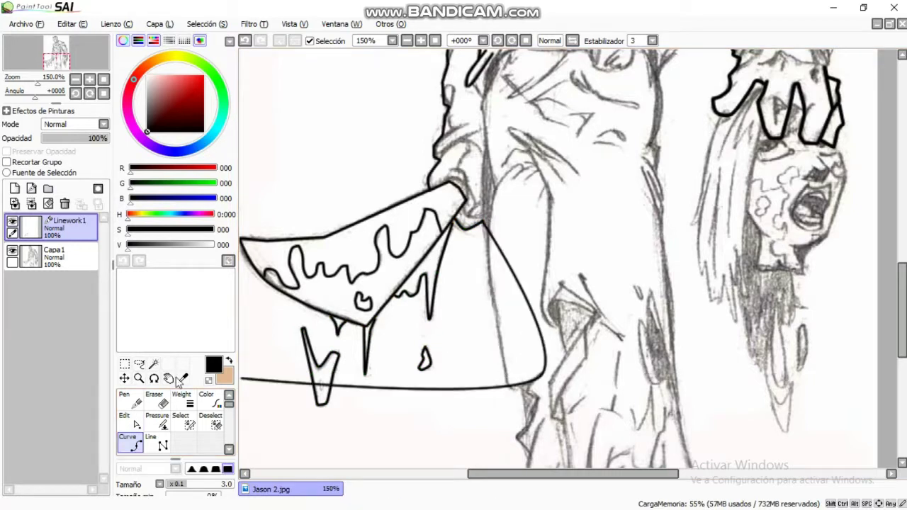
{"action": "left_click_drag", "start_coordinate": [526, 333], "coordinate": [511, 388]}
{"action": "scroll", "coordinate": [535, 393], "scroll_direction": "down", "scroll_amount": 3}
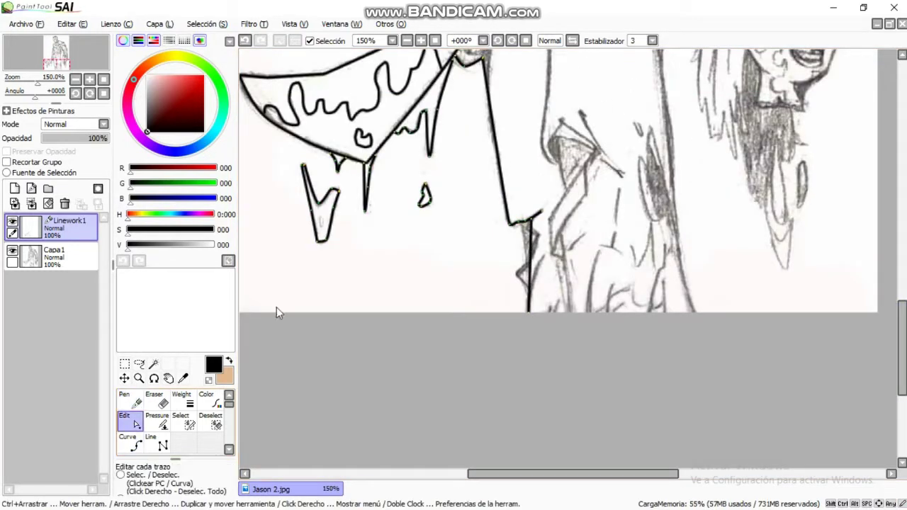
{"action": "left_click", "coordinate": [135, 402]}
{"action": "left_click", "coordinate": [127, 444]}
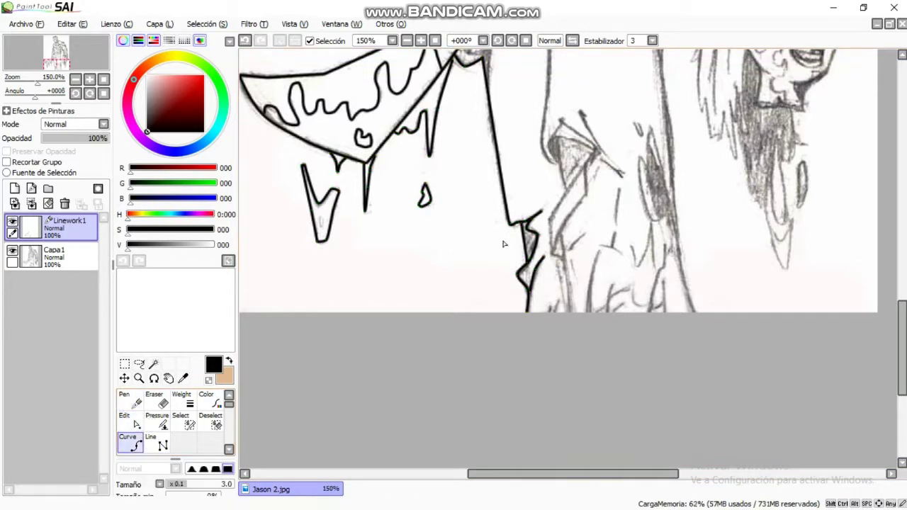
- Trace the pointed knee fold and the long crease running down the machete-side trouser leg
{"action": "scroll", "coordinate": [504, 243], "scroll_direction": "up", "scroll_amount": 3}
{"action": "key", "text": "ctrl"}
{"action": "left_click_drag", "start_coordinate": [585, 183], "coordinate": [528, 138]}
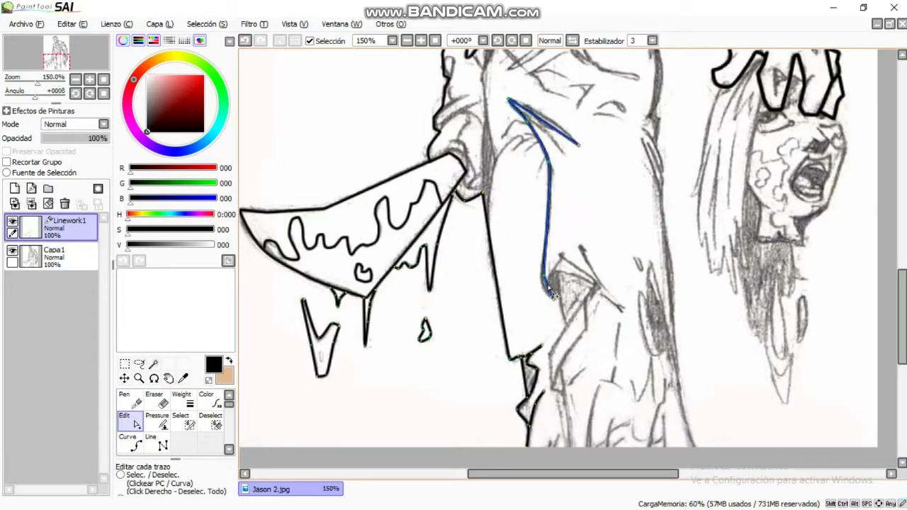
- Trace the torn triangular flap on the shin and the strip beneath it down to the bottom of the page
{"action": "left_click", "coordinate": [150, 443]}
{"action": "scroll", "coordinate": [560, 284], "scroll_direction": "down", "scroll_amount": 3}
{"action": "left_click", "coordinate": [598, 156]}
{"action": "left_click", "coordinate": [551, 256]}
{"action": "key", "text": "ctrl"}
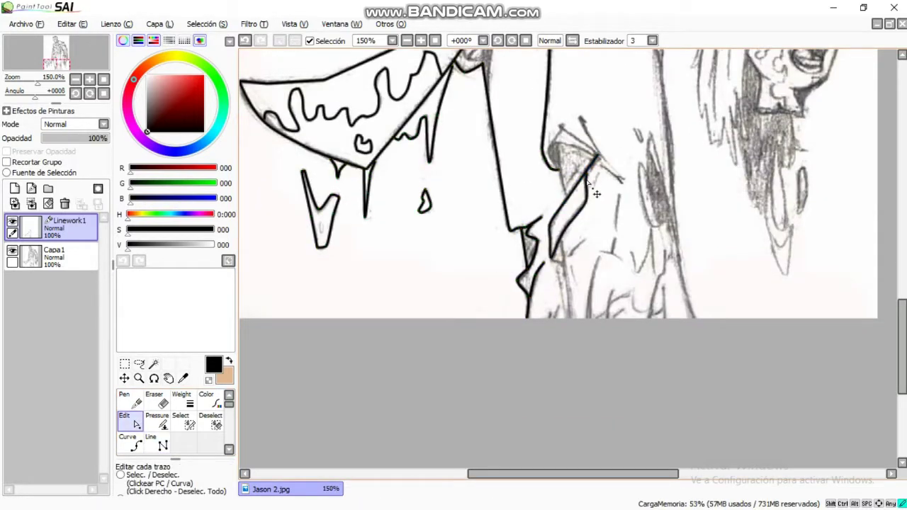
{"action": "key", "text": "ctrl"}
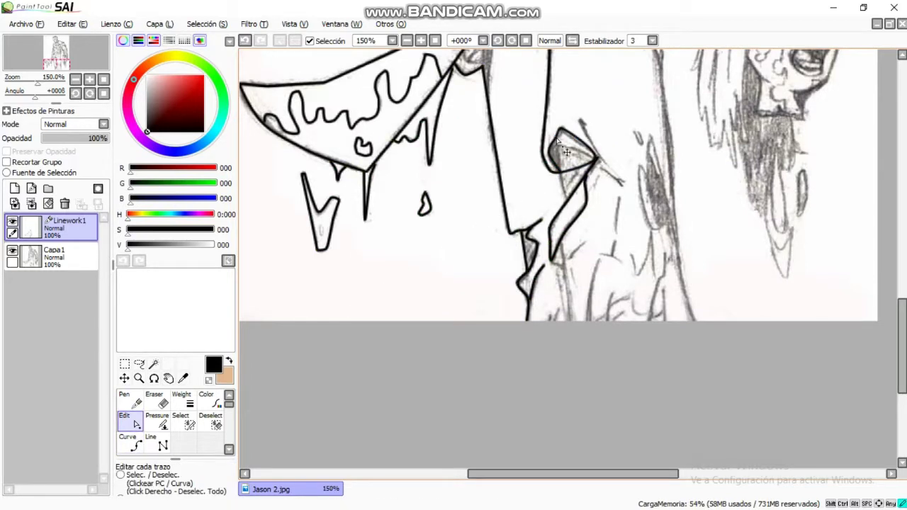
{"action": "key", "text": "ctrl"}
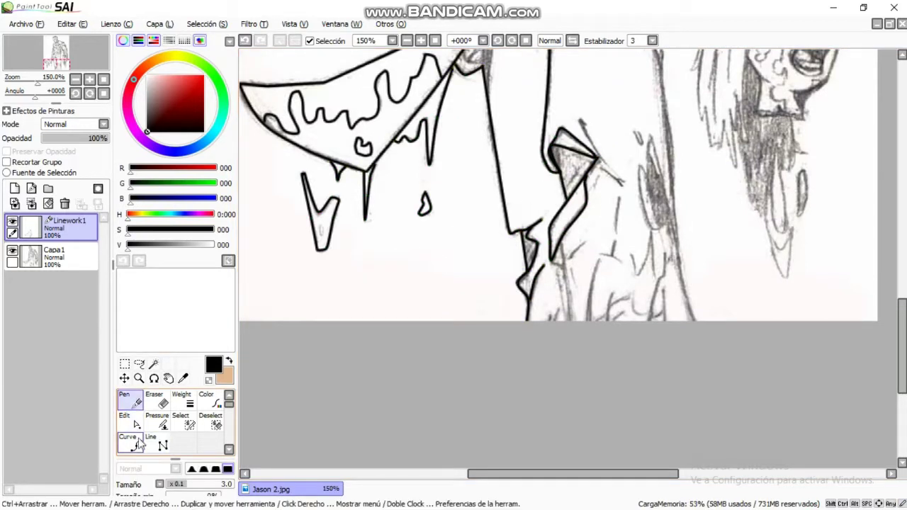
{"action": "key", "text": "ctrl"}
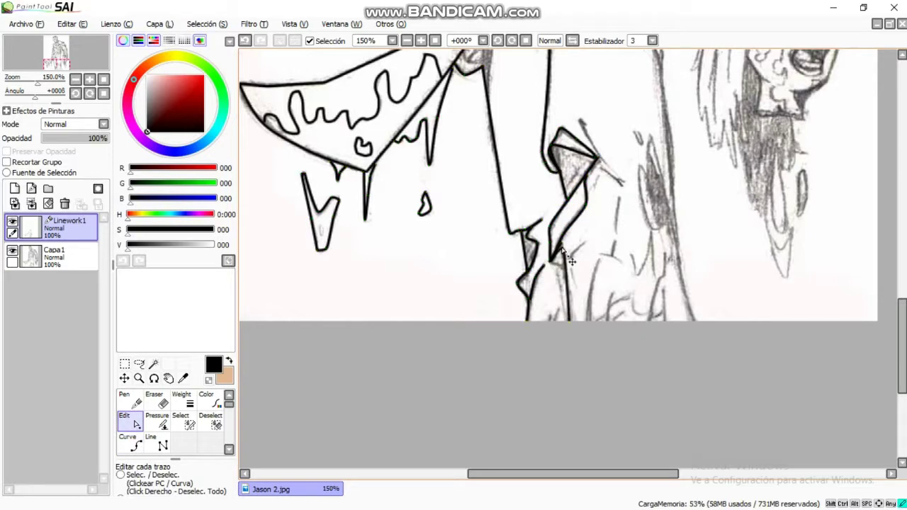
{"action": "key", "text": "ctrl"}
- Trace the outer edge of the other trouser leg from the belt downward and bend it to the sketch
{"action": "mouse_move", "coordinate": [902, 348]}
{"action": "left_mouse_down"}
{"action": "mouse_move", "coordinate": [902, 273]}
{"action": "mouse_move", "coordinate": [902, 314]}
{"action": "mouse_move", "coordinate": [903, 287]}
{"action": "left_mouse_up"}
{"action": "key", "text": "ctrl"}
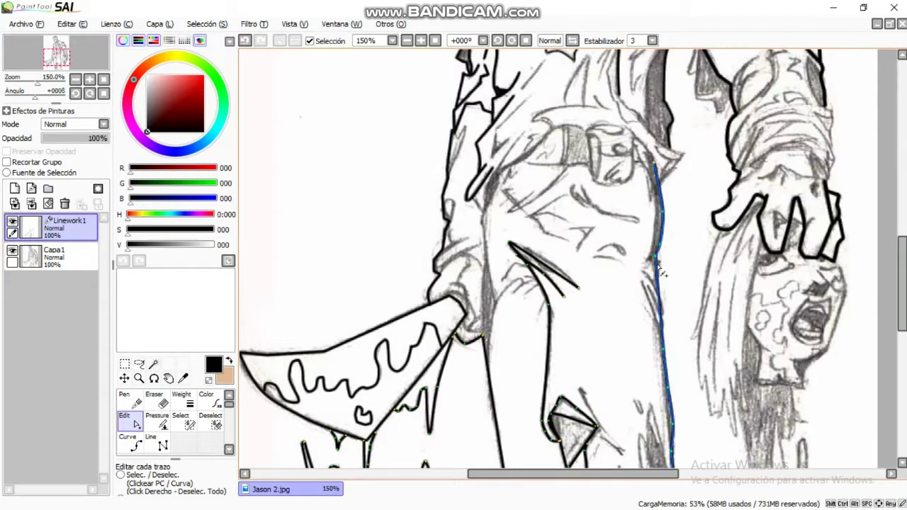
{"action": "scroll", "coordinate": [675, 325], "scroll_direction": "up", "scroll_amount": 2}
{"action": "key", "text": "ctrl"}
- Trace the short creases beside the shin flap and the first curved folds near the trouser hem
{"action": "scroll", "coordinate": [722, 392], "scroll_direction": "down", "scroll_amount": 3}
{"action": "scroll", "coordinate": [496, 98], "scroll_direction": "up", "scroll_amount": 4}
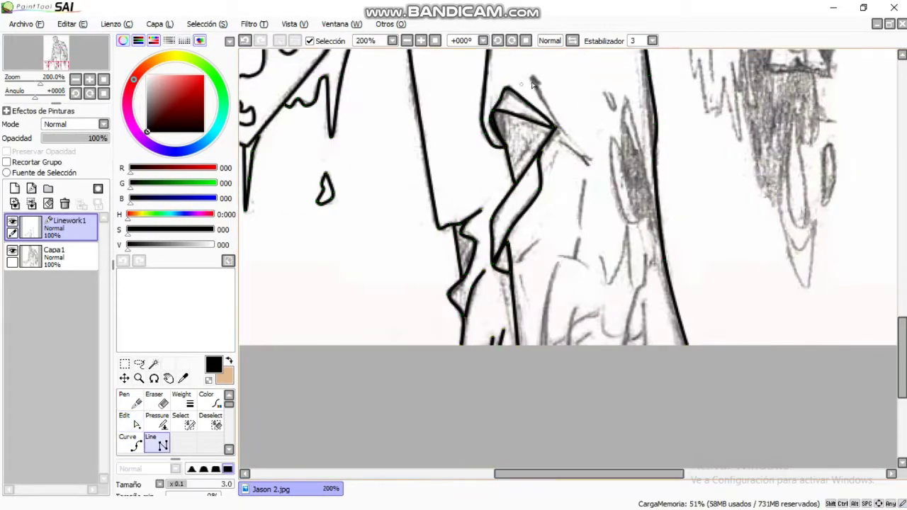
{"action": "key", "text": "ctrl"}
{"action": "key", "text": "ctrl"}
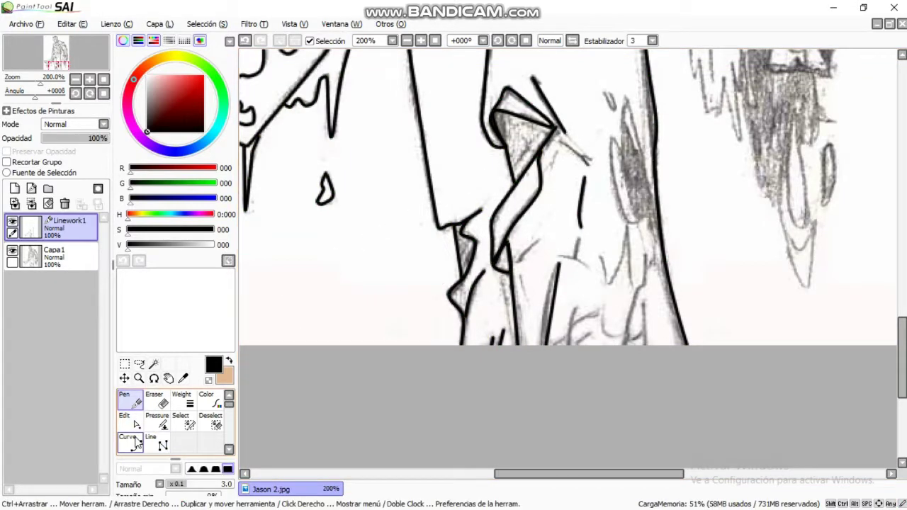
{"action": "left_click", "coordinate": [600, 258]}
{"action": "left_click", "coordinate": [609, 283]}
{"action": "left_click", "coordinate": [633, 286]}
{"action": "key", "text": "ctrl"}
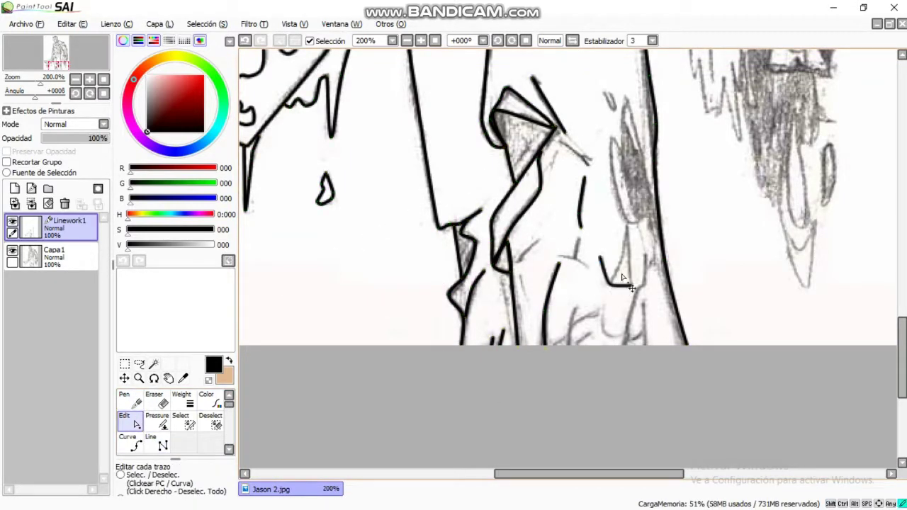
- Outline the shaded tear beside the outer trouser edge and trace the remaining jagged folds and short creases at the hem
{"action": "left_click", "coordinate": [157, 443]}
{"action": "left_click", "coordinate": [482, 245]}
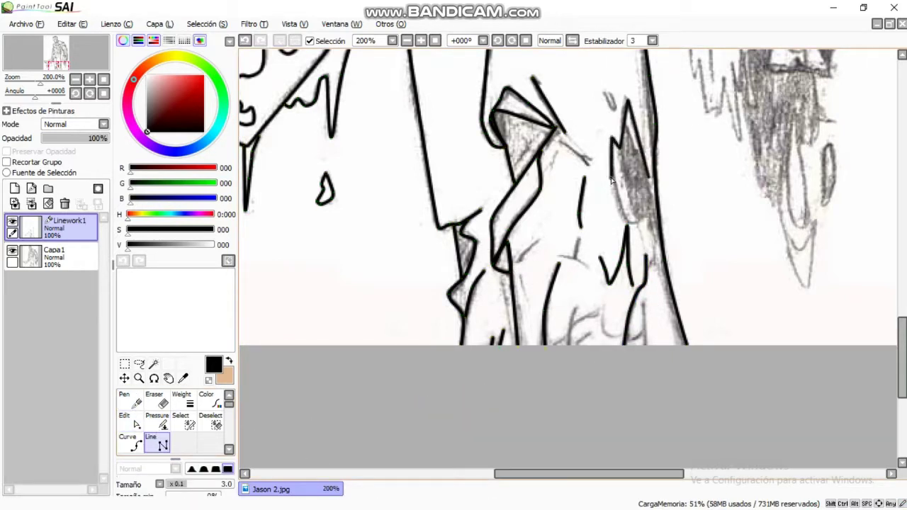
{"action": "key", "text": "e"}
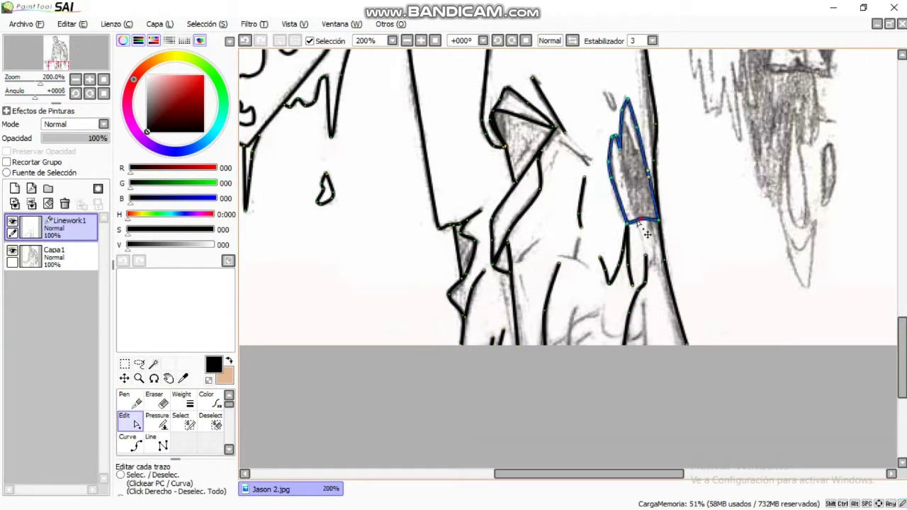
{"action": "key", "text": "l"}
{"action": "key", "text": "e"}
{"action": "key", "text": "l"}
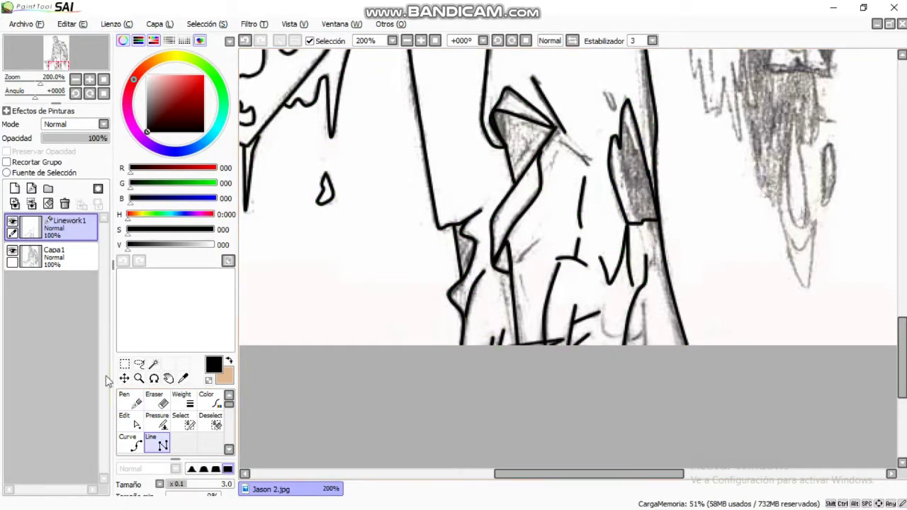
- Trace the front profile of the mask from the forehead down to the chin and bend it along the sketch
{"action": "scroll", "coordinate": [335, 365], "scroll_direction": "up", "scroll_amount": 10}
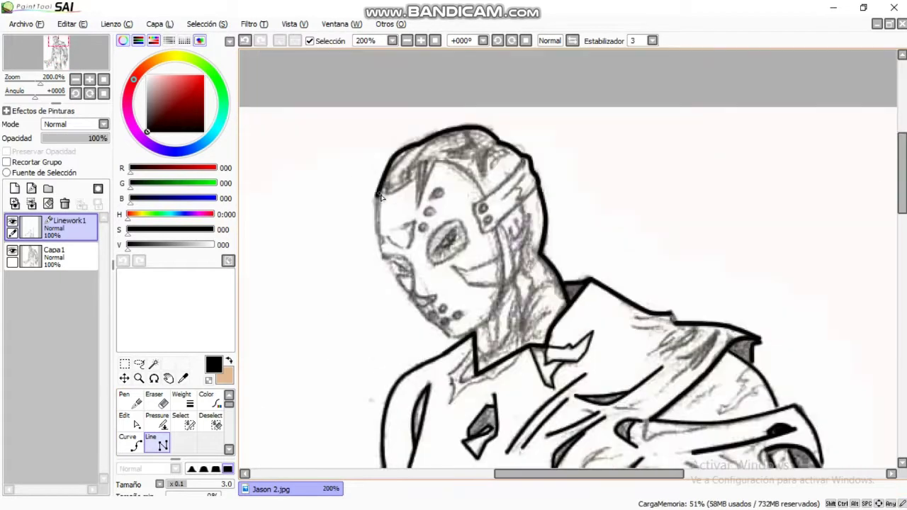
{"action": "key", "text": "e"}
{"action": "left_click_drag", "start_coordinate": [460, 347], "coordinate": [438, 340]}
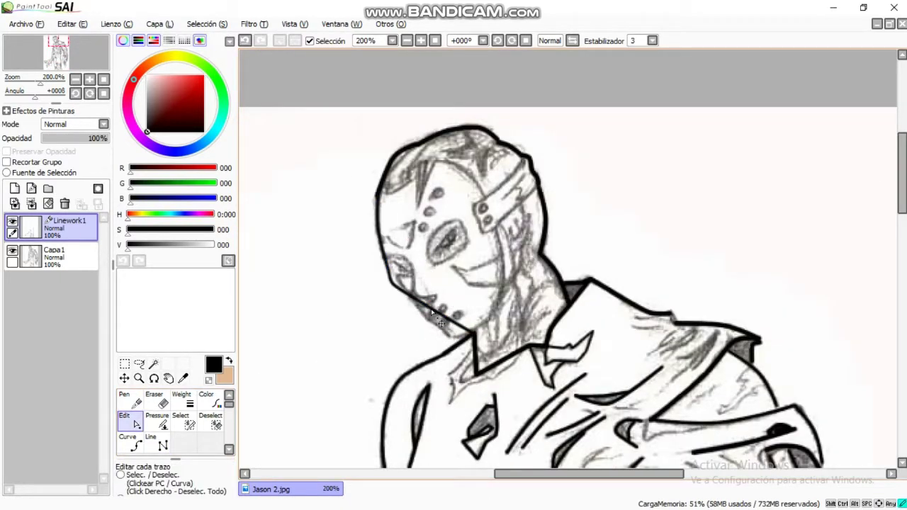
{"action": "left_click", "coordinate": [439, 338]}
{"action": "scroll", "coordinate": [628, 253], "scroll_direction": "down", "scroll_amount": 1}
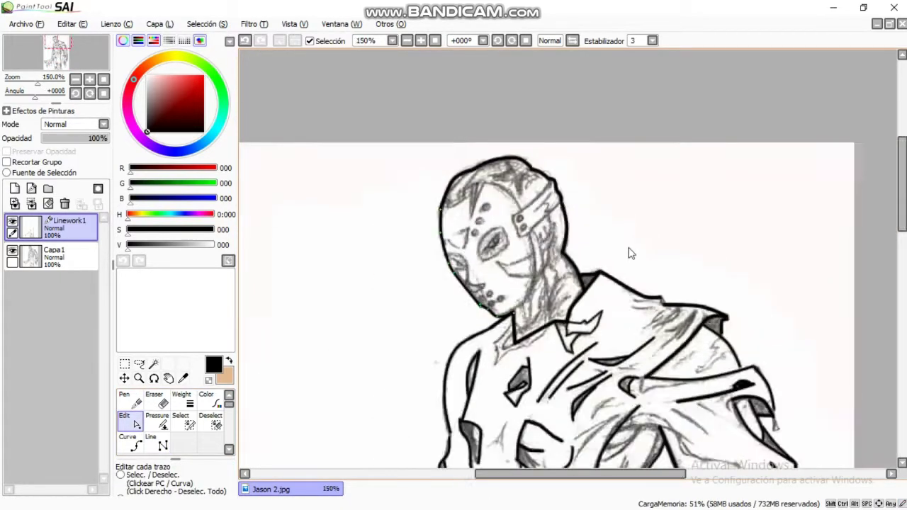
- Outline the triangular marking on the forehead of the mask with a closed curve
{"action": "scroll", "coordinate": [628, 253], "scroll_direction": "up", "scroll_amount": 3}
{"action": "key", "text": "l"}
{"action": "left_click", "coordinate": [129, 443]}
{"action": "left_click", "coordinate": [383, 216]}
{"action": "left_click", "coordinate": [457, 185]}
{"action": "left_click", "coordinate": [432, 252]}
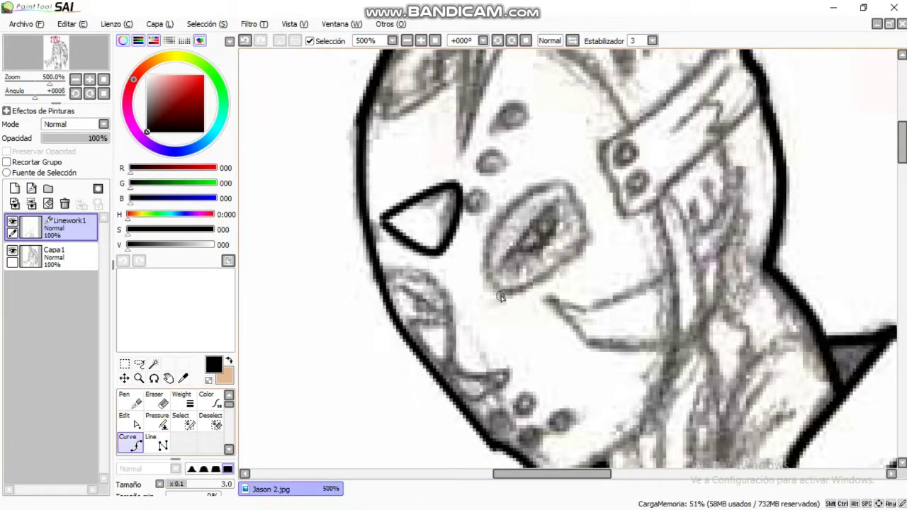
- Outline both eye holes of the mask with closed curves
{"action": "left_click", "coordinate": [545, 181]}
{"action": "left_click", "coordinate": [592, 230]}
{"action": "left_click", "coordinate": [503, 294]}
{"action": "left_click", "coordinate": [482, 245]}
{"action": "left_click", "coordinate": [387, 272]}
{"action": "left_click", "coordinate": [454, 305]}
- Trace the pointed marking on the mask's cheek with straight lines reaching the mask's back edge
{"action": "left_click", "coordinate": [162, 445]}
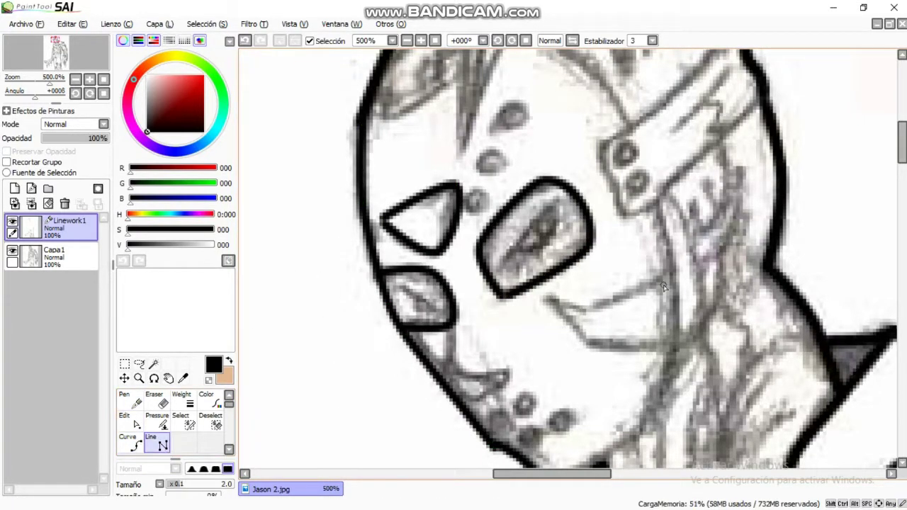
{"action": "left_click", "coordinate": [549, 294]}
{"action": "left_click", "coordinate": [581, 308]}
{"action": "double_click", "coordinate": [674, 273]}
{"action": "left_click", "coordinate": [589, 347]}
{"action": "double_click", "coordinate": [677, 348]}
- Trace the small shapes below the far eye and nose and outline the four round vent holes above the chin
{"action": "scroll", "coordinate": [622, 259], "scroll_direction": "down", "scroll_amount": 3}
{"action": "left_click", "coordinate": [455, 232]}
{"action": "left_click", "coordinate": [509, 236]}
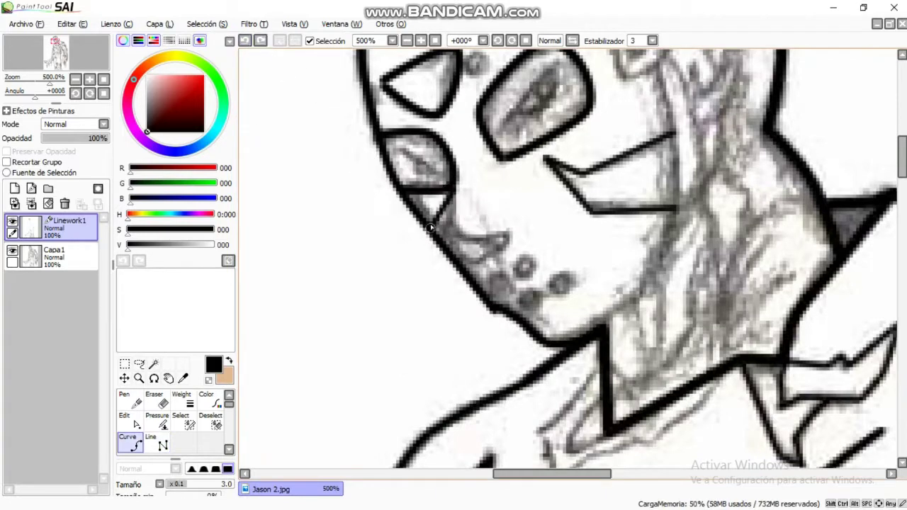
{"action": "double_click", "coordinate": [468, 261]}
{"action": "double_click", "coordinate": [525, 267]}
{"action": "double_click", "coordinate": [560, 284]}
{"action": "left_click", "coordinate": [128, 443]}
{"action": "double_click", "coordinate": [500, 286]}
{"action": "double_click", "coordinate": [530, 301]}
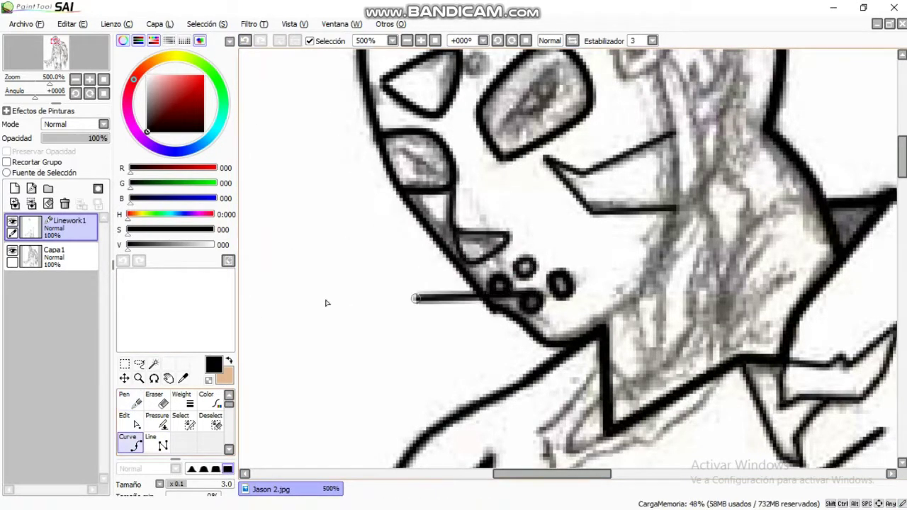
- Trace the mask's jaw and back edge from the chin up to the strap and bend it to fit
{"action": "scroll", "coordinate": [567, 259], "scroll_direction": "up", "scroll_amount": 1}
{"action": "left_click", "coordinate": [567, 397]}
{"action": "left_click", "coordinate": [659, 124]}
{"action": "left_click", "coordinate": [599, 128]}
{"action": "key", "text": "Return"}
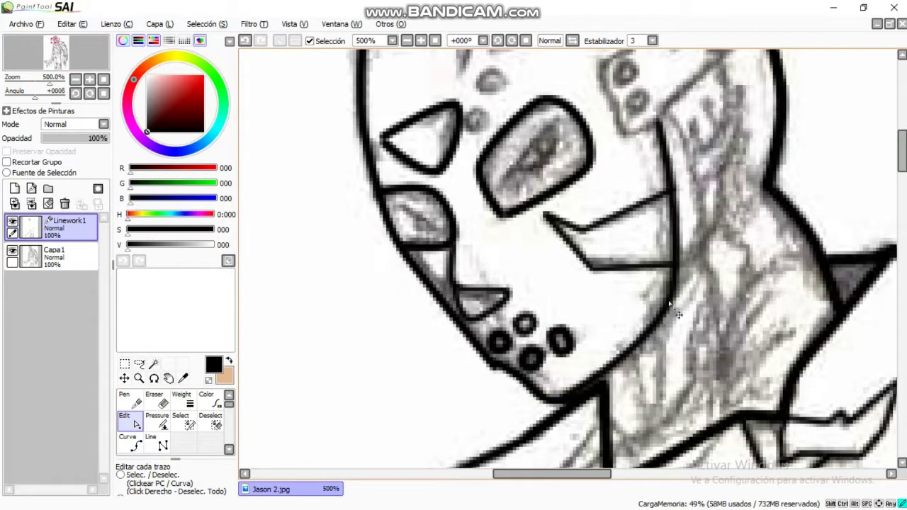
- Trace the jagged upper edge of the mask along the forehead and across to the strap with a curve
{"action": "scroll", "coordinate": [368, 284], "scroll_direction": "up", "scroll_amount": 4}
{"action": "left_click", "coordinate": [372, 282]}
{"action": "left_click", "coordinate": [459, 233]}
{"action": "left_click", "coordinate": [461, 312]}
{"action": "left_click", "coordinate": [498, 205]}
{"action": "left_click", "coordinate": [624, 283]}
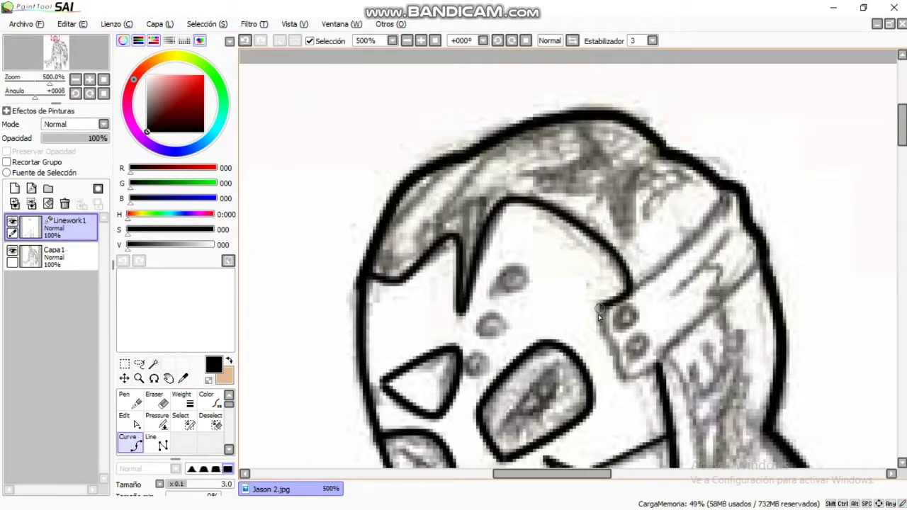
- Outline the mask's strap from its riveted end to the back of the head with curves
{"action": "left_click", "coordinate": [600, 306]}
{"action": "left_click", "coordinate": [615, 372]}
{"action": "left_click", "coordinate": [760, 273]}
{"action": "left_click", "coordinate": [736, 193]}
{"action": "key", "text": "Return"}
- Outline the three forehead holes, the two strap rivets and the small hole at the mask's front edge
{"action": "double_click", "coordinate": [500, 273]}
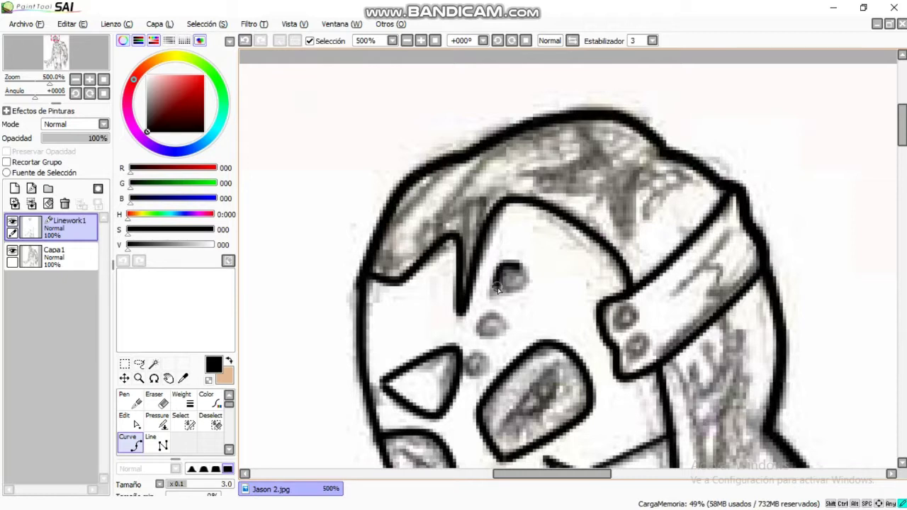
{"action": "left_click_drag", "start_coordinate": [902, 107], "coordinate": [902, 127]}
{"action": "double_click", "coordinate": [490, 131]}
{"action": "double_click", "coordinate": [478, 170]}
{"action": "left_click", "coordinate": [366, 188]}
{"action": "key", "text": "n"}
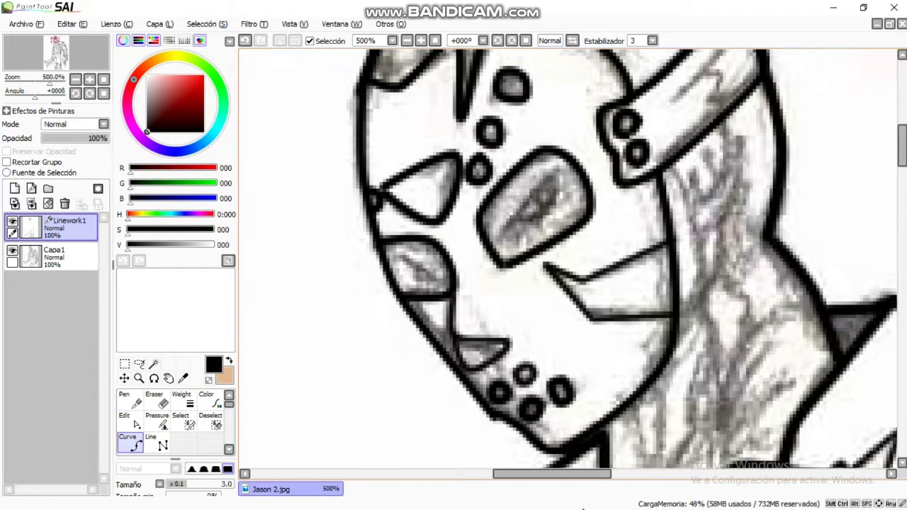
- Trace the outer and inner edges of the torn collar below the mask's chin with curves
{"action": "scroll", "coordinate": [648, 161], "scroll_direction": "up", "scroll_amount": 3}
{"action": "key", "text": "n"}
{"action": "scroll", "coordinate": [650, 242], "scroll_direction": "down", "scroll_amount": 5}
{"action": "key", "text": "c"}
{"action": "left_click", "coordinate": [424, 179]}
{"action": "left_click", "coordinate": [365, 260]}
{"action": "left_click", "coordinate": [363, 336]}
{"action": "left_click", "coordinate": [392, 287]}
{"action": "left_click", "coordinate": [488, 269]}
{"action": "left_click", "coordinate": [551, 205]}
{"action": "left_click", "coordinate": [424, 213]}
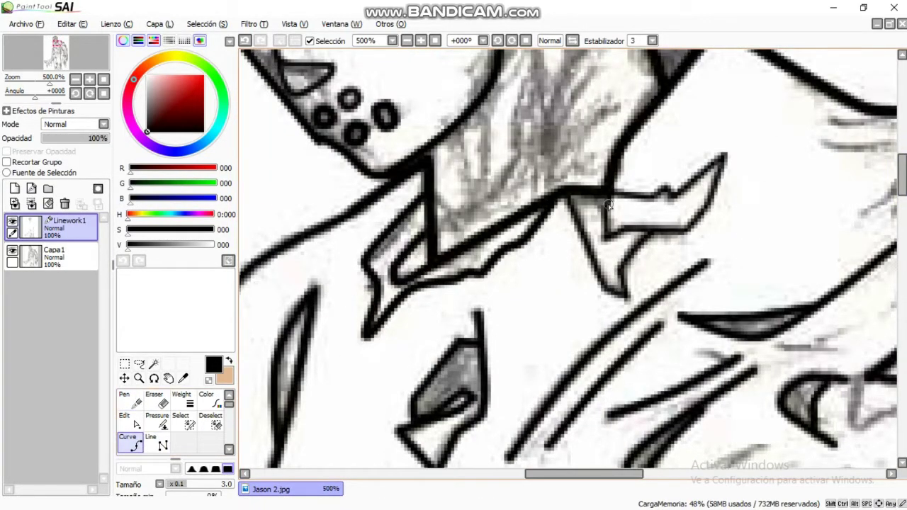
{"action": "scroll", "coordinate": [603, 91], "scroll_direction": "down", "scroll_amount": 5}
{"action": "scroll", "coordinate": [567, 177], "scroll_direction": "up", "scroll_amount": 3}
{"action": "left_click", "coordinate": [557, 207]}
{"action": "key", "text": "Return"}
- Trace the belt's upper edge and the inner edge and holes of the buckle with curves
{"action": "left_click", "coordinate": [443, 392]}
{"action": "scroll", "coordinate": [347, 425], "scroll_direction": "down", "scroll_amount": 4}
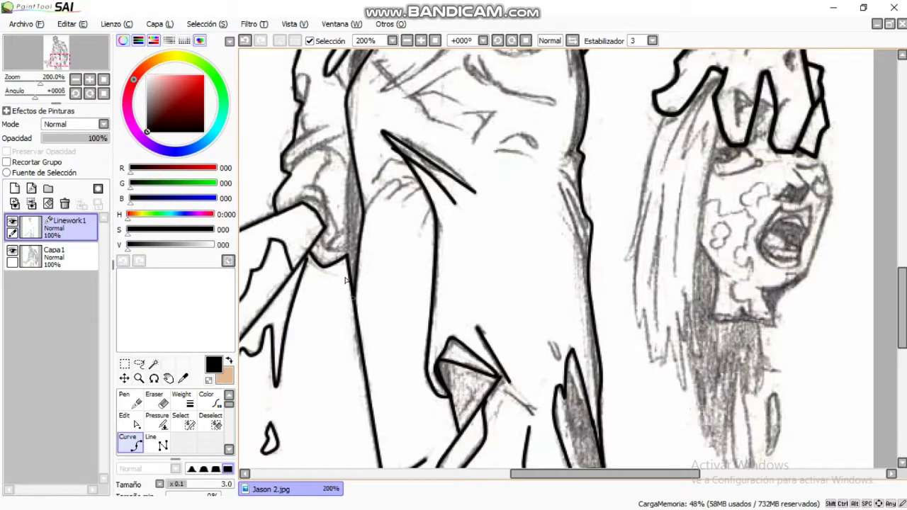
{"action": "scroll", "coordinate": [346, 280], "scroll_direction": "down", "scroll_amount": 3}
{"action": "scroll", "coordinate": [413, 266], "scroll_direction": "up", "scroll_amount": 3}
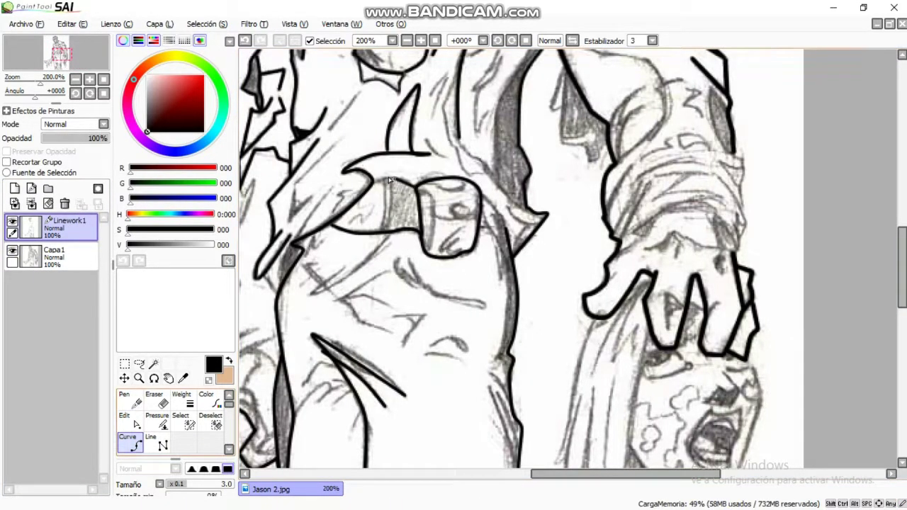
{"action": "left_click", "coordinate": [433, 177]}
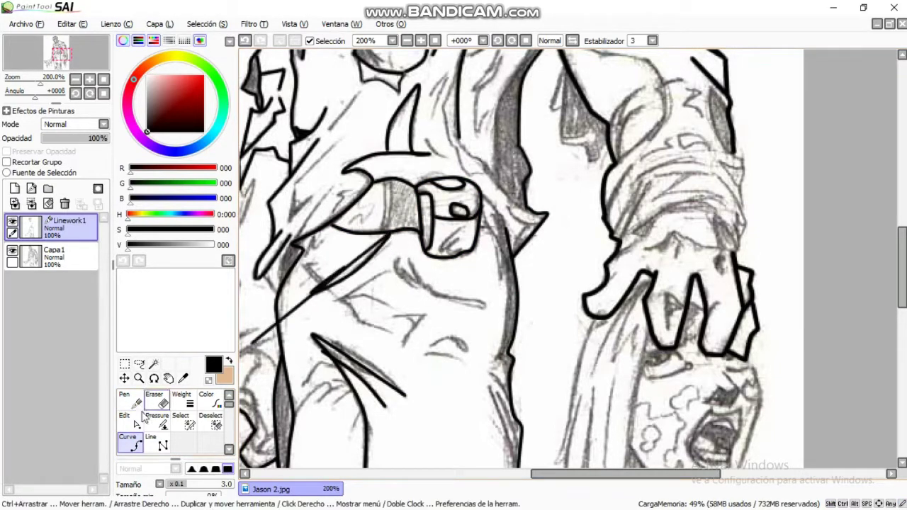
- Trace the zigzag thigh creases with straight lines, and the folds below the buckle and at the knee with curves
{"action": "key", "text": "l"}
{"action": "left_click", "coordinate": [383, 331]}
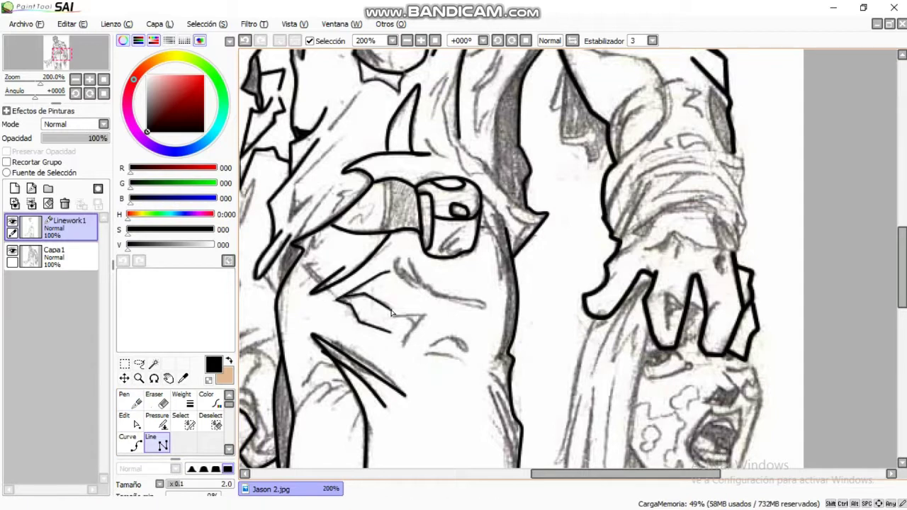
{"action": "left_click", "coordinate": [425, 320]}
{"action": "left_click", "coordinate": [403, 345]}
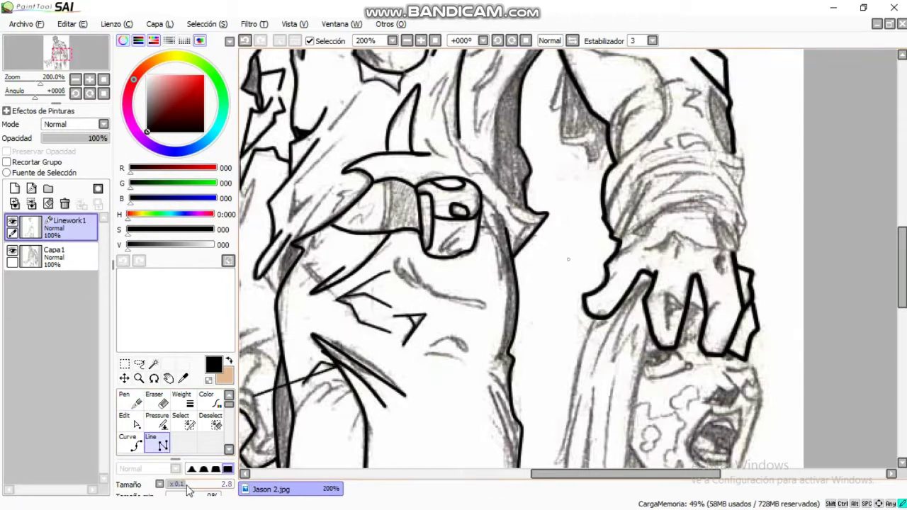
{"action": "left_click", "coordinate": [129, 443]}
{"action": "left_click", "coordinate": [346, 398]}
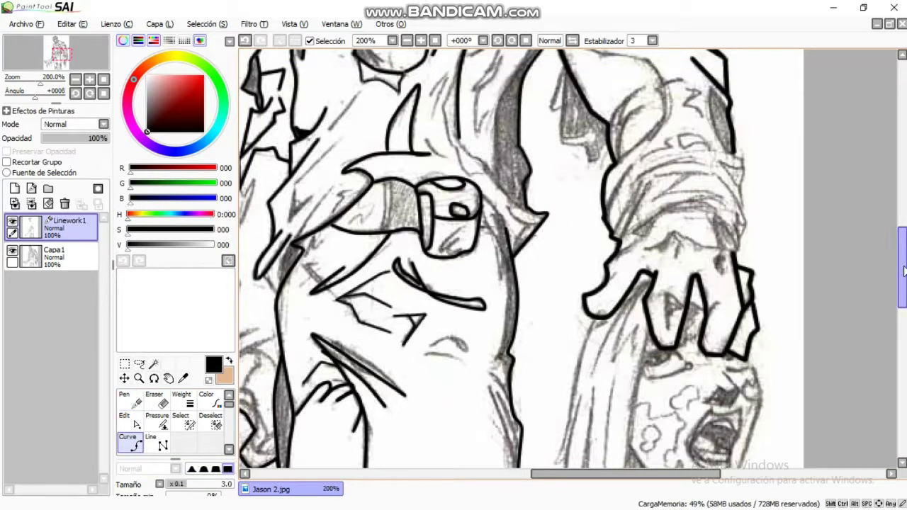
- Trace the underarm and elbow folds, the hanging torn cloth and the rolled cuff above the hand holding the head
{"action": "scroll", "coordinate": [398, 268], "scroll_direction": "down", "scroll_amount": 4}
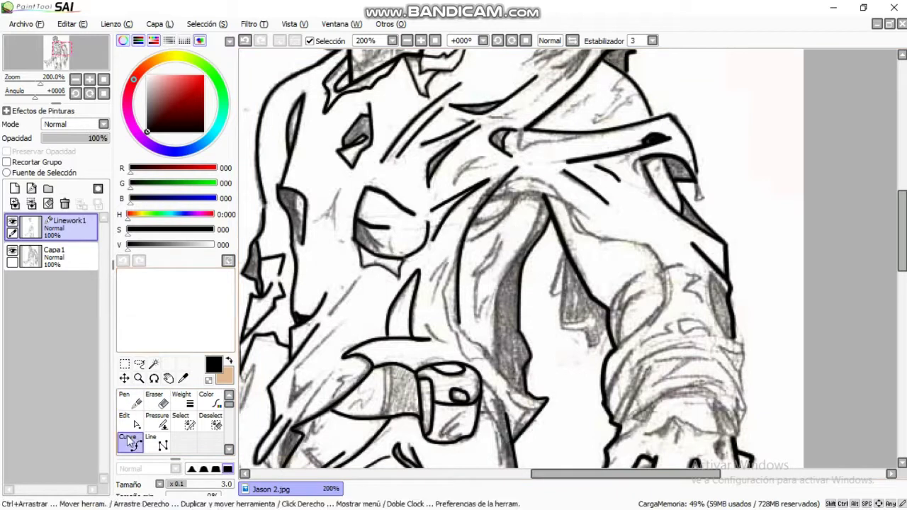
{"action": "left_click", "coordinate": [130, 441]}
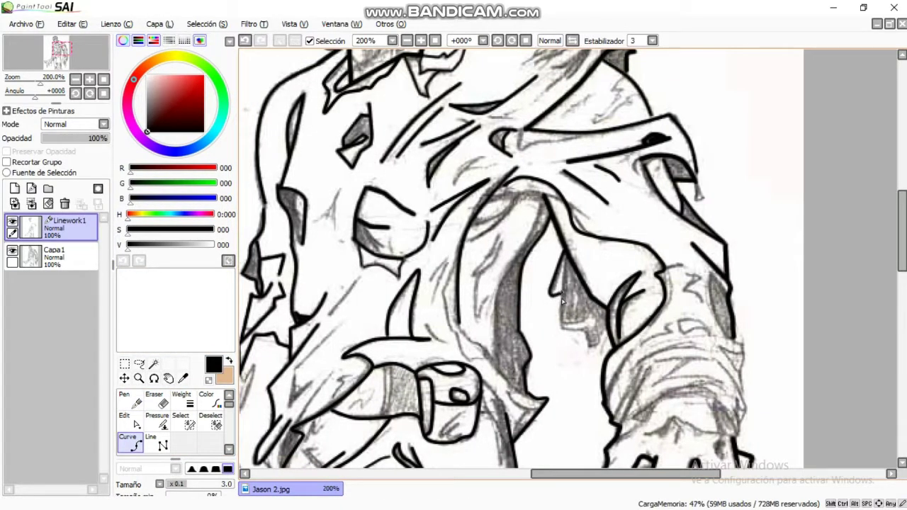
{"action": "scroll", "coordinate": [711, 201], "scroll_direction": "down", "scroll_amount": 3}
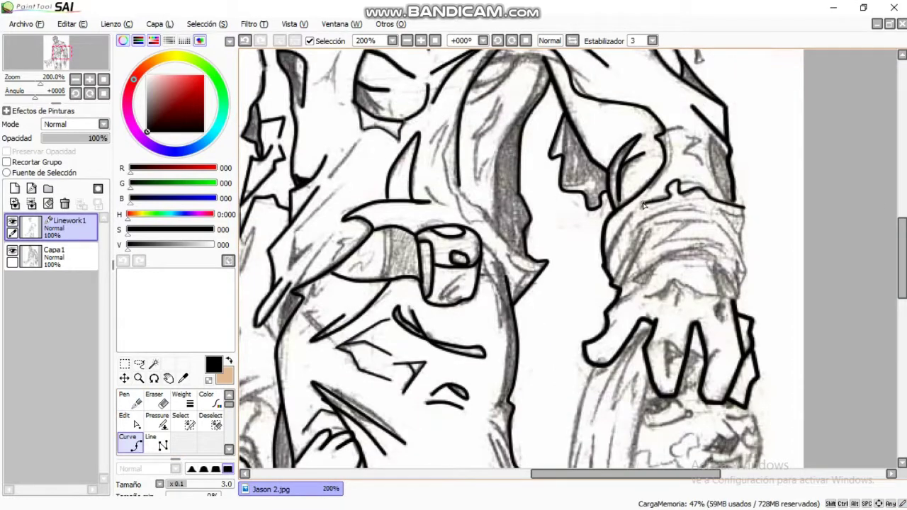
{"action": "left_click", "coordinate": [617, 282]}
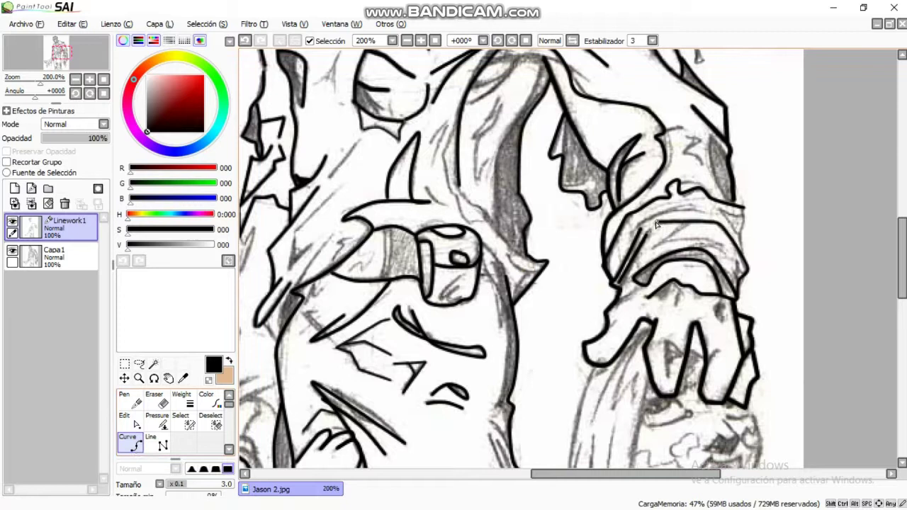
{"action": "double_click", "coordinate": [679, 243]}
- Add straight crease lines to the lower shirt around the belt and beside the front opening
{"action": "left_click", "coordinate": [163, 443]}
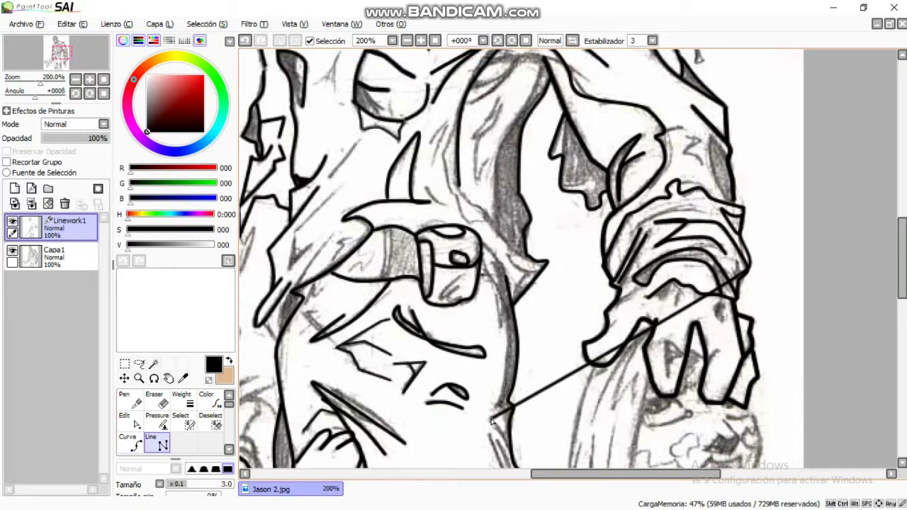
{"action": "key", "text": "Escape"}
{"action": "key", "text": "n"}
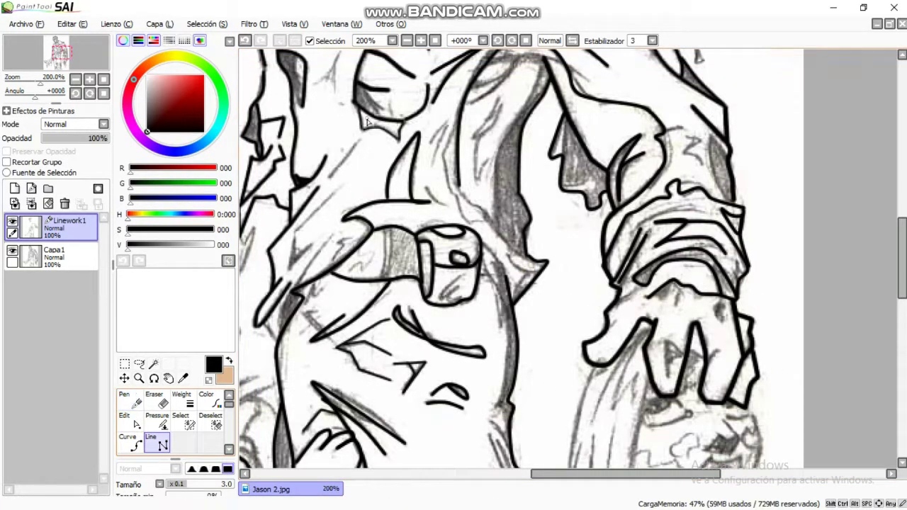
{"action": "left_click", "coordinate": [338, 228]}
{"action": "left_click", "coordinate": [285, 297]}
{"action": "double_click", "coordinate": [318, 317]}
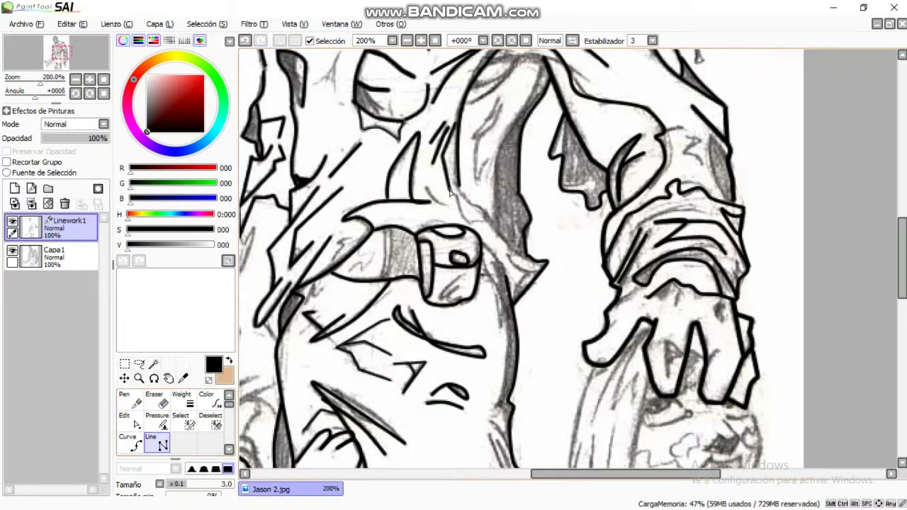
{"action": "left_click", "coordinate": [485, 211]}
{"action": "double_click", "coordinate": [474, 161]}
- Trace the machete arm's sleeve folds and hand, and add creases along the trousers' outer edge
{"action": "scroll", "coordinate": [475, 162], "scroll_direction": "down", "scroll_amount": 3}
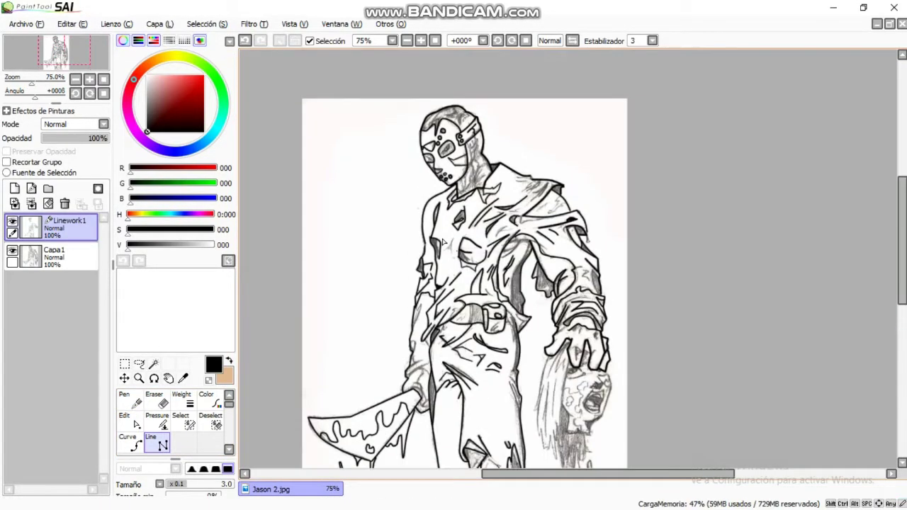
{"action": "scroll", "coordinate": [496, 394], "scroll_direction": "up", "scroll_amount": 2}
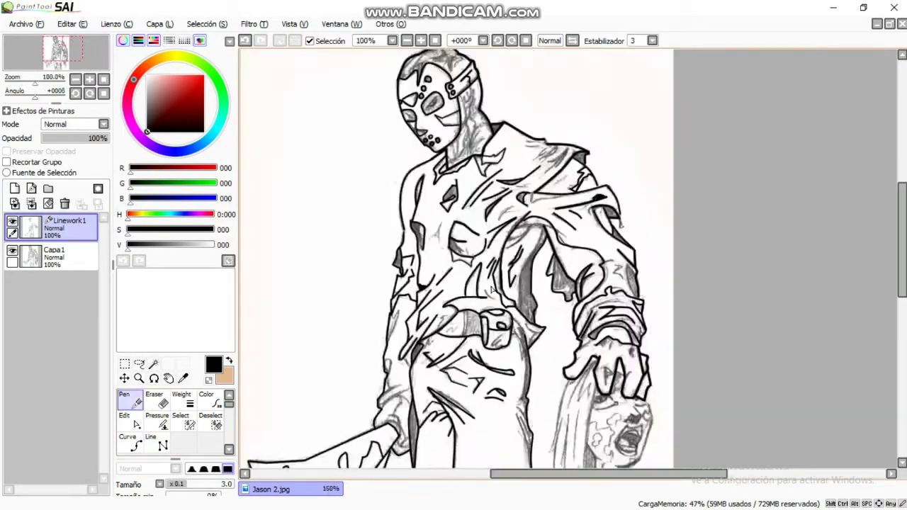
{"action": "left_click", "coordinate": [131, 443]}
{"action": "left_click", "coordinate": [345, 254]}
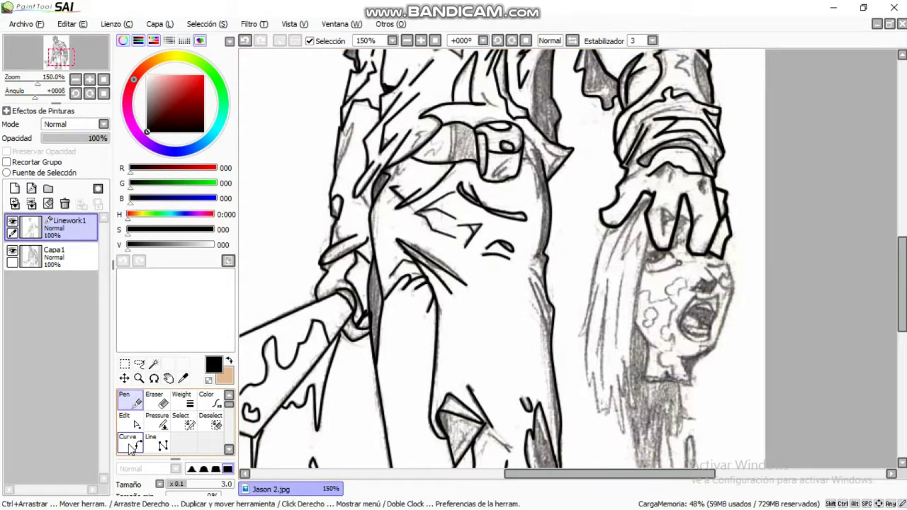
{"action": "left_click", "coordinate": [151, 447]}
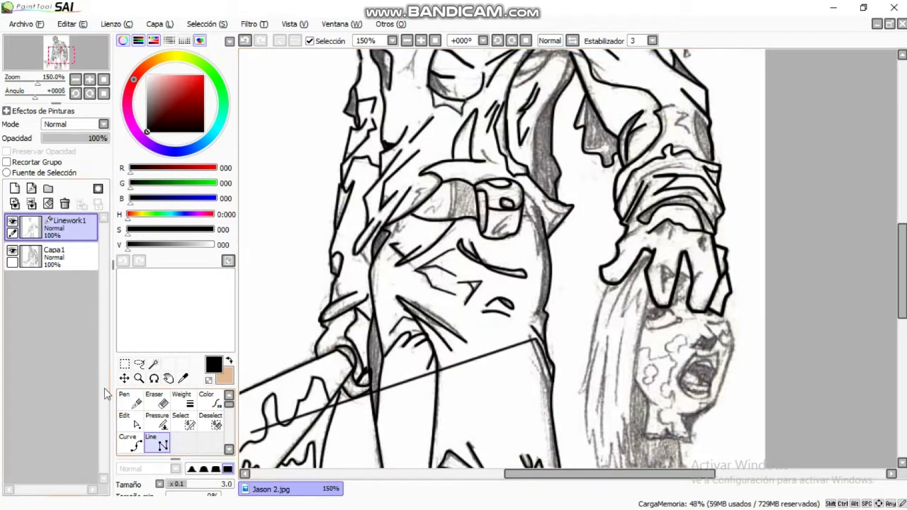
{"action": "left_click", "coordinate": [130, 443]}
- Draw the belt markings, remaining shirt folds, sleeve and shoulder tears and neck lines freehand with the Pen tool
{"action": "key", "text": "n"}
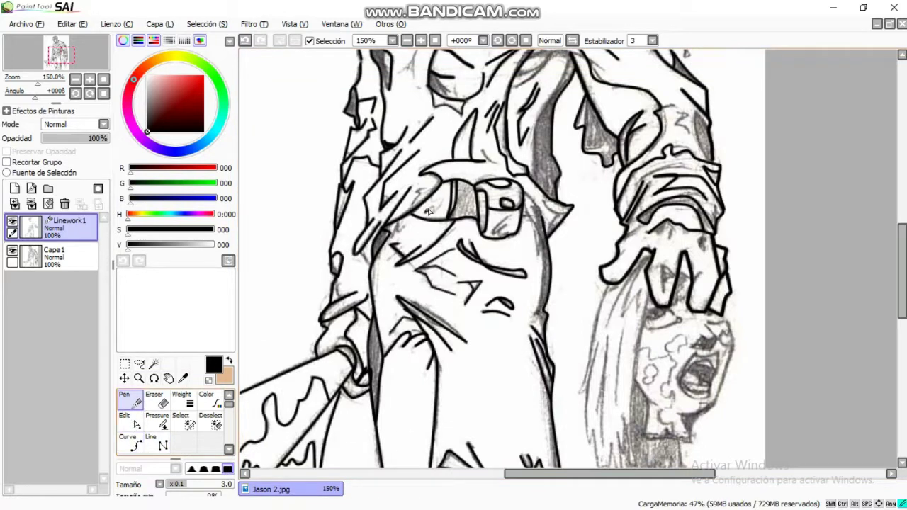
{"action": "scroll", "coordinate": [323, 217], "scroll_direction": "up", "scroll_amount": 3}
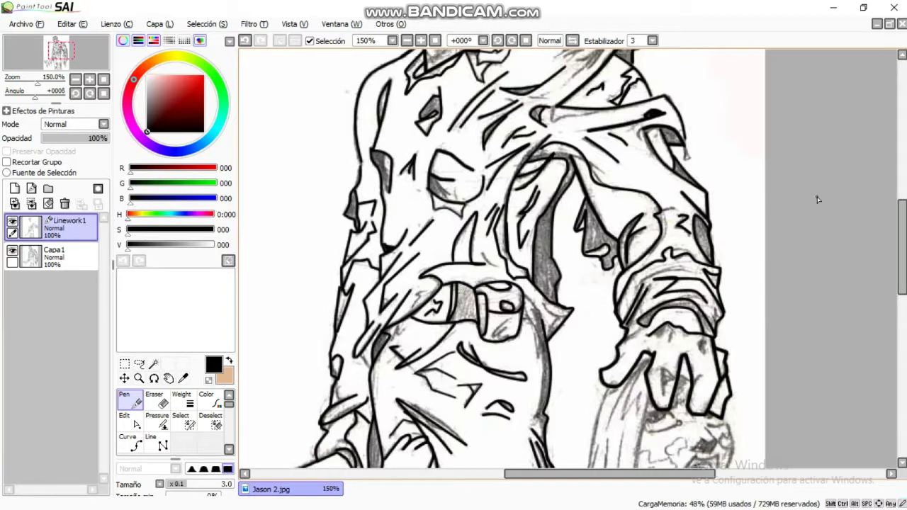
{"action": "scroll", "coordinate": [817, 200], "scroll_direction": "up", "scroll_amount": 3}
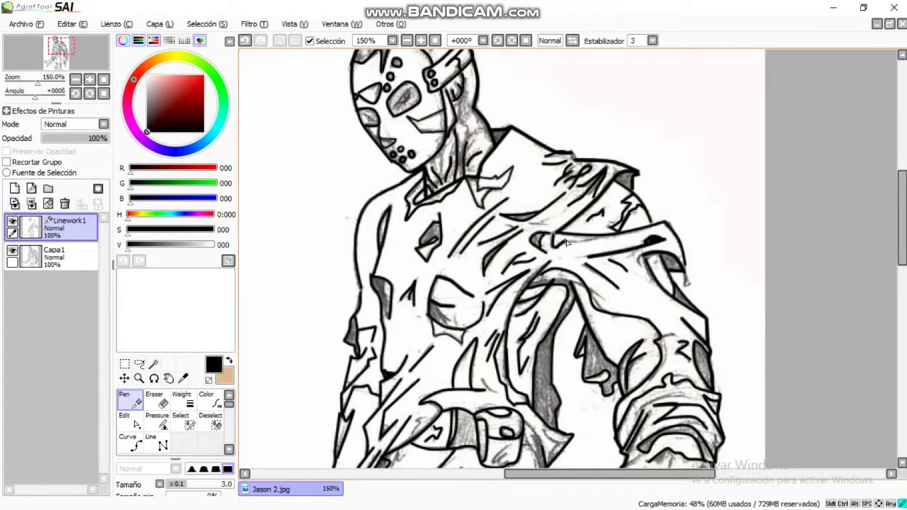
- Ink the severed head with the pen, including its hair, face, stains, open mouth, neck and dripping blood
{"action": "scroll", "coordinate": [567, 243], "scroll_direction": "down", "scroll_amount": 10}
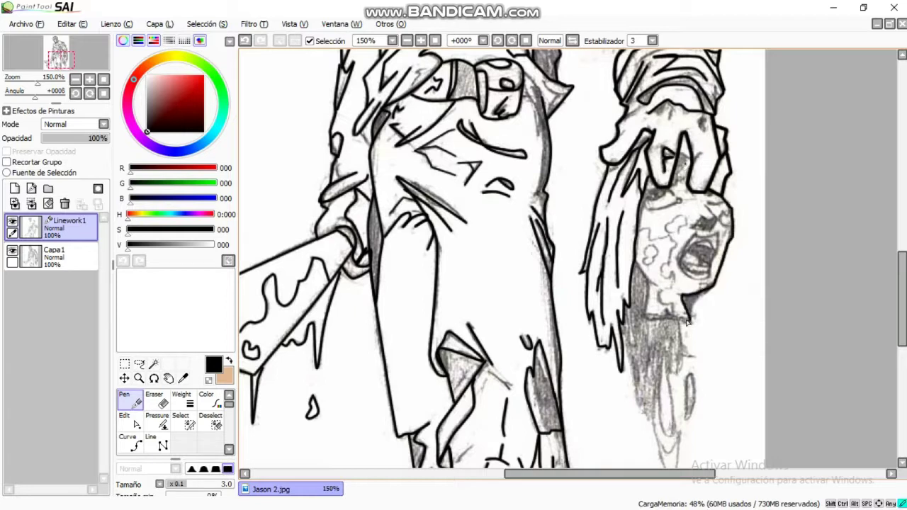
{"action": "scroll", "coordinate": [665, 345], "scroll_direction": "down", "scroll_amount": 3}
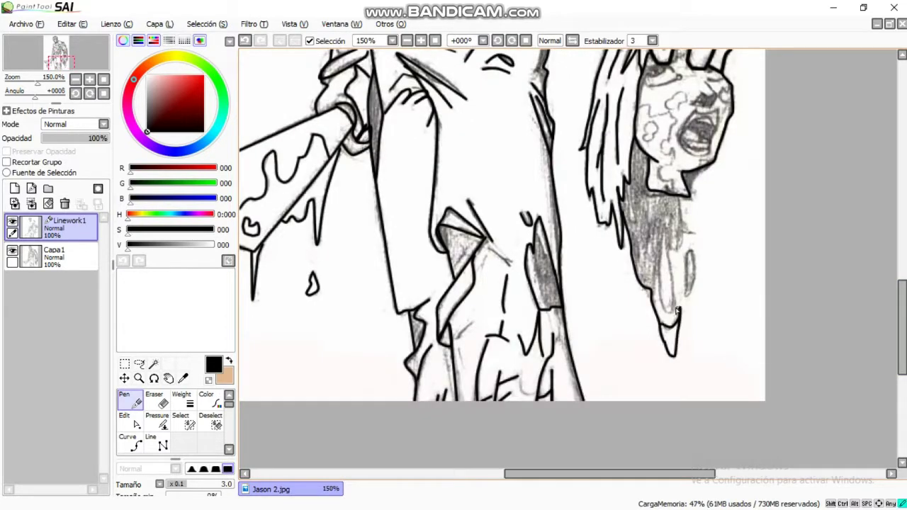
{"action": "scroll", "coordinate": [696, 277], "scroll_direction": "up", "scroll_amount": 5}
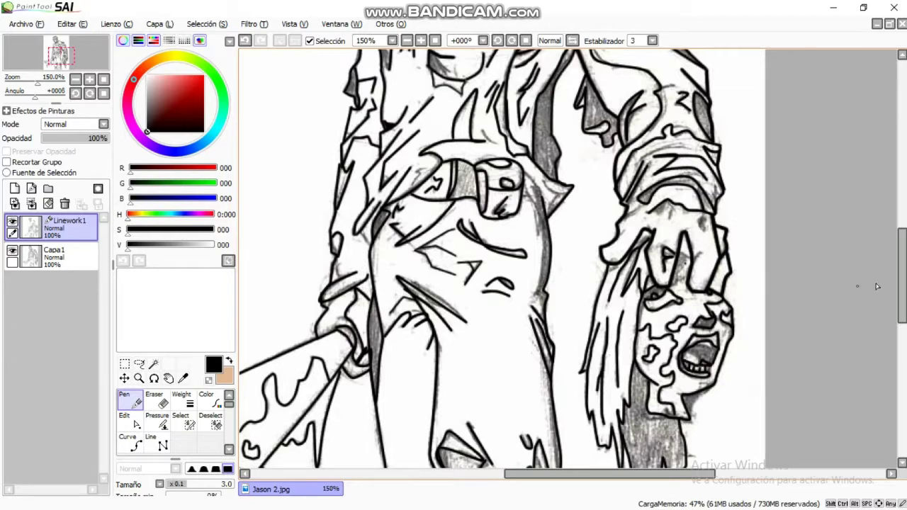
- Ink the outlines of the dark patches on the scalp above the mask with the pen
{"action": "scroll", "coordinate": [877, 286], "scroll_direction": "up", "scroll_amount": 8}
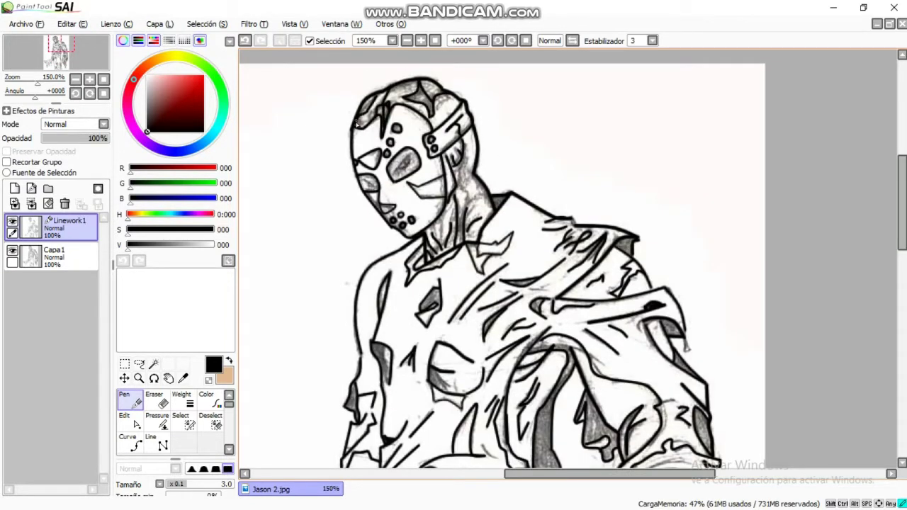
{"action": "scroll", "coordinate": [496, 269], "scroll_direction": "down", "scroll_amount": 2}
{"action": "scroll", "coordinate": [496, 270], "scroll_direction": "up", "scroll_amount": 2}
- Add a new layer and paint the trousers blue (RGB 36, 4, 180) with the Al Agua brush
{"action": "left_click", "coordinate": [15, 188]}
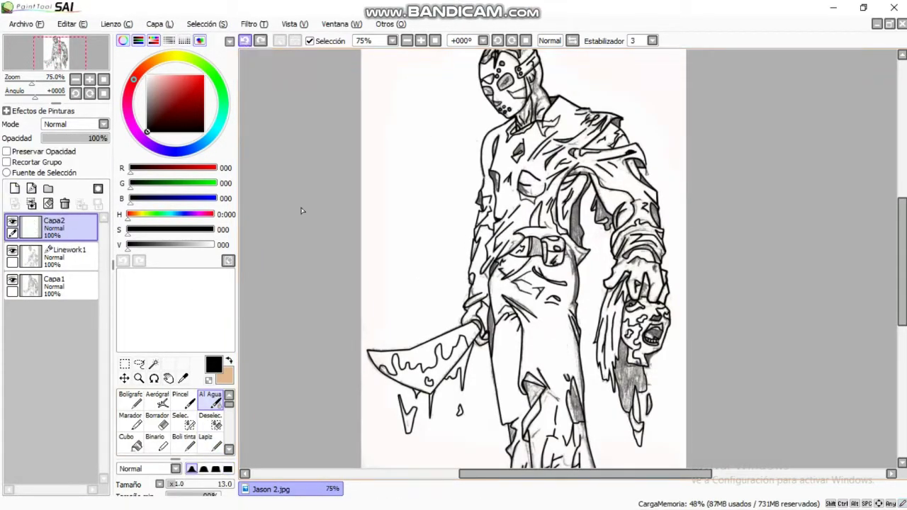
{"action": "left_click", "coordinate": [166, 151]}
{"action": "left_click", "coordinate": [191, 93]}
{"action": "scroll", "coordinate": [567, 326], "scroll_direction": "up", "scroll_amount": 3}
{"action": "mouse_move", "coordinate": [503, 312]}
{"action": "left_mouse_down"}
{"action": "mouse_move", "coordinate": [521, 308]}
{"action": "mouse_move", "coordinate": [489, 327]}
{"action": "mouse_move", "coordinate": [426, 225]}
{"action": "mouse_move", "coordinate": [520, 336]}
{"action": "mouse_move", "coordinate": [524, 318]}
{"action": "mouse_move", "coordinate": [505, 346]}
{"action": "mouse_move", "coordinate": [549, 265]}
{"action": "mouse_move", "coordinate": [497, 219]}
{"action": "mouse_move", "coordinate": [528, 204]}
{"action": "mouse_move", "coordinate": [397, 177]}
{"action": "mouse_move", "coordinate": [439, 383]}
{"action": "mouse_move", "coordinate": [567, 227]}
{"action": "mouse_move", "coordinate": [497, 450]}
{"action": "left_mouse_up"}
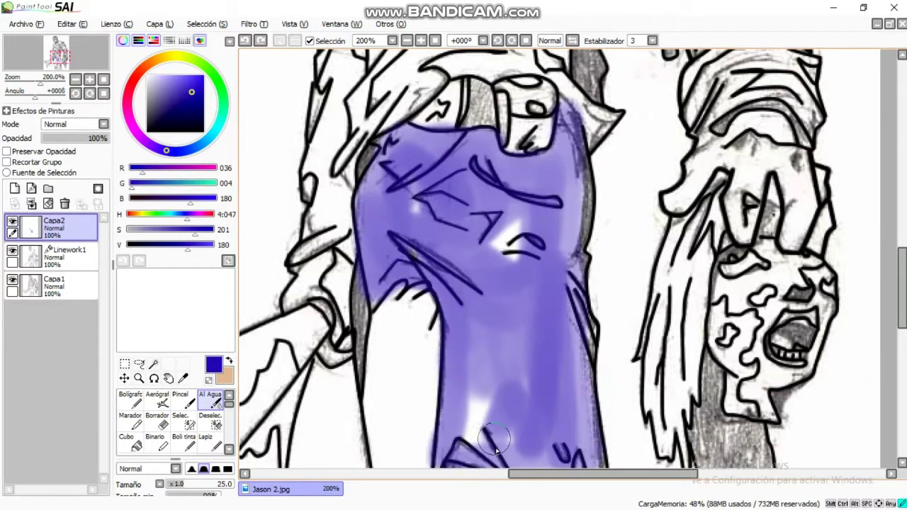
{"action": "scroll", "coordinate": [496, 445], "scroll_direction": "down", "scroll_amount": 5}
{"action": "mouse_move", "coordinate": [510, 335]}
{"action": "left_mouse_down"}
{"action": "mouse_move", "coordinate": [446, 294]}
{"action": "mouse_move", "coordinate": [405, 80]}
{"action": "mouse_move", "coordinate": [616, 433]}
{"action": "mouse_move", "coordinate": [440, 397]}
{"action": "mouse_move", "coordinate": [496, 354]}
{"action": "left_mouse_up"}
- Shade the trouser edges and folds of both legs in dark blue (RGB 0, 0, 114) with the Al Agua brush
{"action": "scroll", "coordinate": [496, 319], "scroll_direction": "up", "scroll_amount": 4}
{"action": "left_click", "coordinate": [197, 104]}
{"action": "left_click_drag", "start_coordinate": [560, 57], "coordinate": [588, 432]}
{"action": "mouse_move", "coordinate": [403, 234]}
{"action": "left_mouse_down"}
{"action": "mouse_move", "coordinate": [372, 276]}
{"action": "mouse_move", "coordinate": [376, 446]}
{"action": "left_mouse_up"}
{"action": "scroll", "coordinate": [378, 175], "scroll_direction": "down", "scroll_amount": 3}
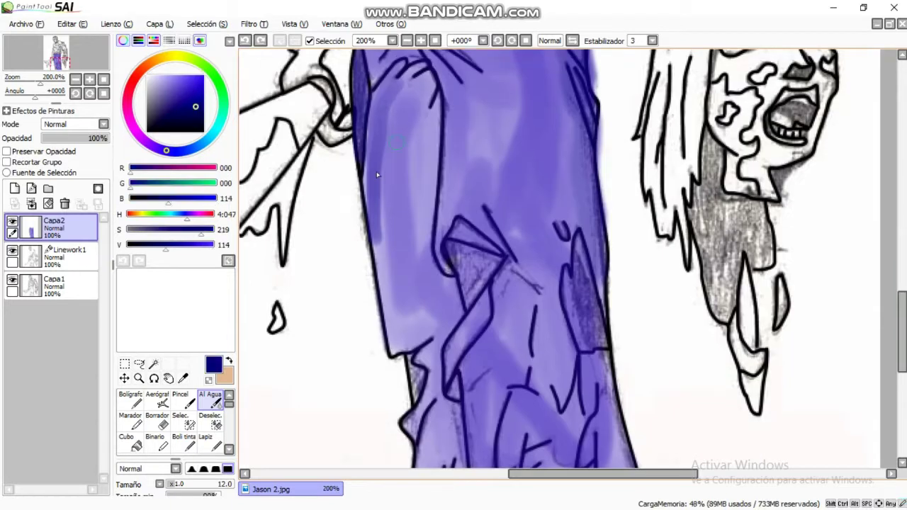
{"action": "left_click_drag", "start_coordinate": [386, 290], "coordinate": [374, 124]}
{"action": "left_click_drag", "start_coordinate": [429, 72], "coordinate": [454, 288]}
{"action": "left_click_drag", "start_coordinate": [429, 100], "coordinate": [461, 305]}
{"action": "scroll", "coordinate": [177, 421], "scroll_direction": "down", "scroll_amount": 5}
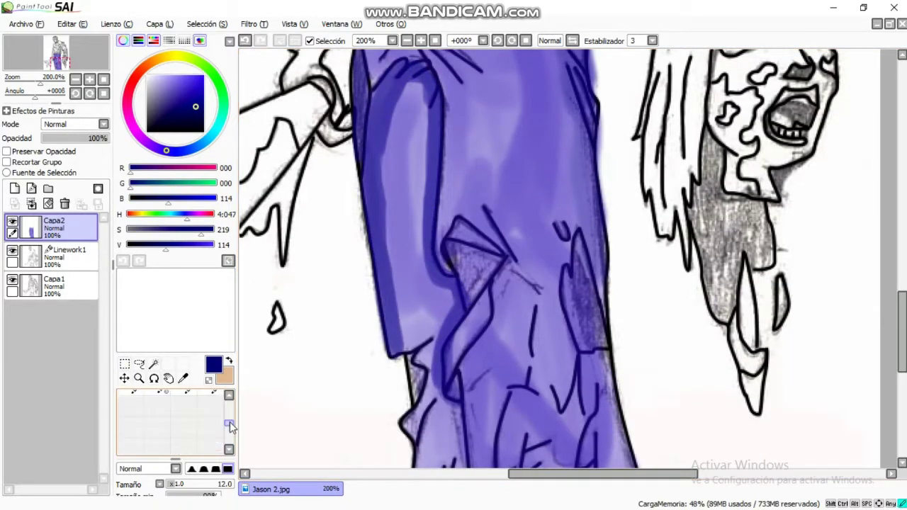
{"action": "left_click", "coordinate": [210, 397]}
{"action": "left_click", "coordinate": [245, 40]}
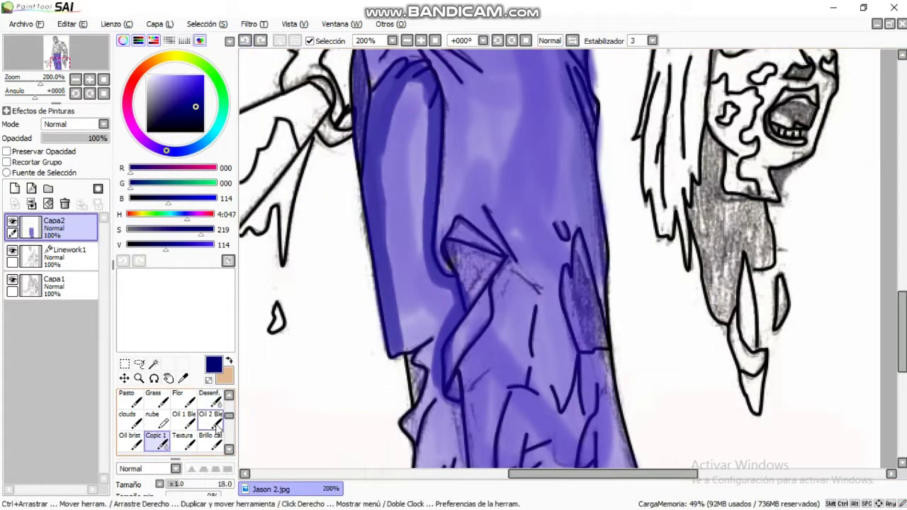
{"action": "key", "text": "b"}
{"action": "left_click", "coordinate": [382, 262]}
- Shade the torn flap at the trouser knee in dark blue with the Al Agua brush at size 12
{"action": "left_click", "coordinate": [210, 401]}
{"action": "left_click", "coordinate": [471, 239]}
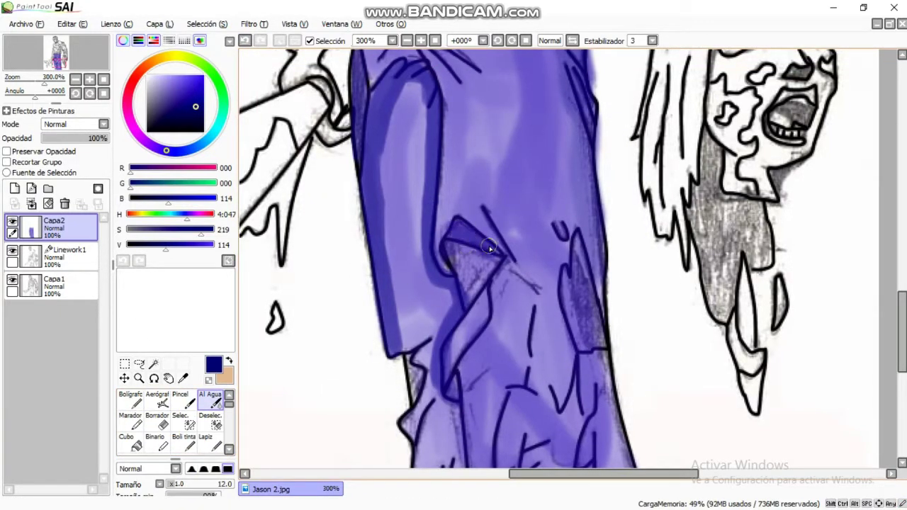
{"action": "scroll", "coordinate": [709, 284], "scroll_direction": "down", "scroll_amount": 3}
{"action": "left_click_drag", "start_coordinate": [901, 312], "coordinate": [901, 290]}
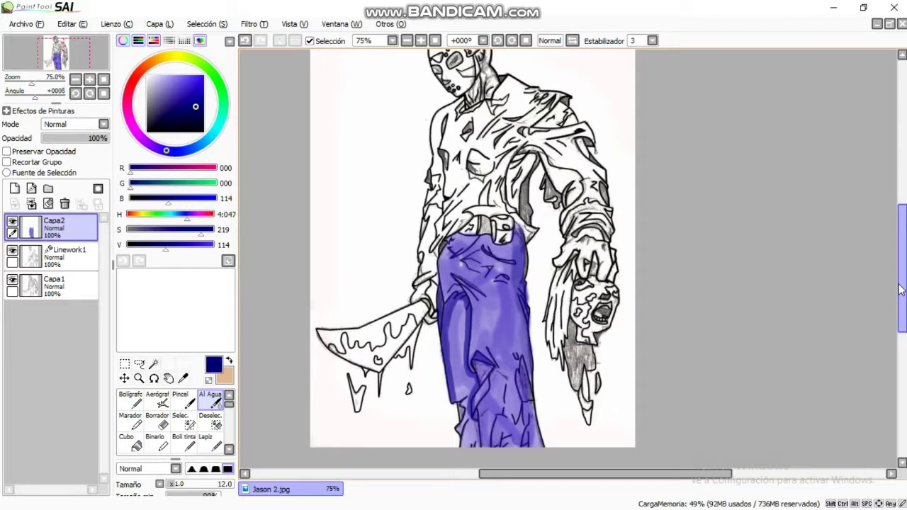
- Shade the waist and hip edges of the trousers in dark blue (RGB 0, 0, 114) with the Al Agua brush at size 12
{"action": "scroll", "coordinate": [670, 357], "scroll_direction": "down", "scroll_amount": 2}
{"action": "scroll", "coordinate": [671, 319], "scroll_direction": "up", "scroll_amount": 5}
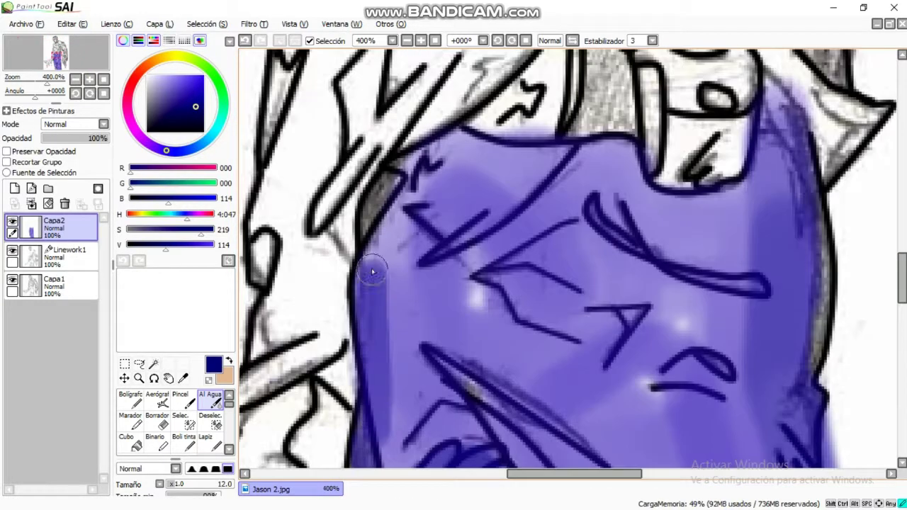
{"action": "left_click_drag", "start_coordinate": [700, 208], "coordinate": [780, 64]}
{"action": "mouse_move", "coordinate": [376, 454]}
{"action": "left_mouse_down"}
{"action": "mouse_move", "coordinate": [383, 284]}
{"action": "mouse_move", "coordinate": [604, 152]}
{"action": "mouse_move", "coordinate": [818, 289]}
{"action": "left_mouse_up"}
- Paint the shirt's collar, near shoulder and torso dark green (RGB 0, 78, 0) with the Al Agua brush
{"action": "scroll", "coordinate": [819, 288], "scroll_direction": "down", "scroll_amount": 5}
{"action": "scroll", "coordinate": [597, 310], "scroll_direction": "up", "scroll_amount": 3}
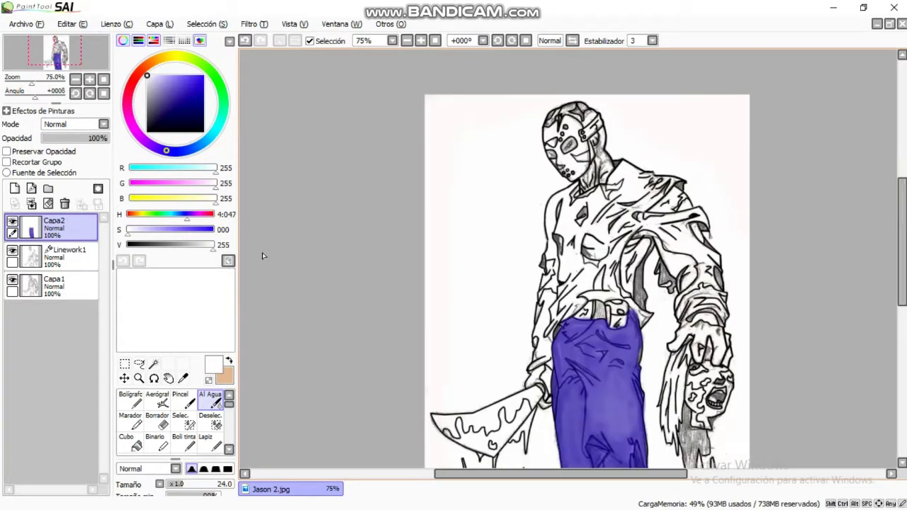
{"action": "left_click", "coordinate": [193, 114]}
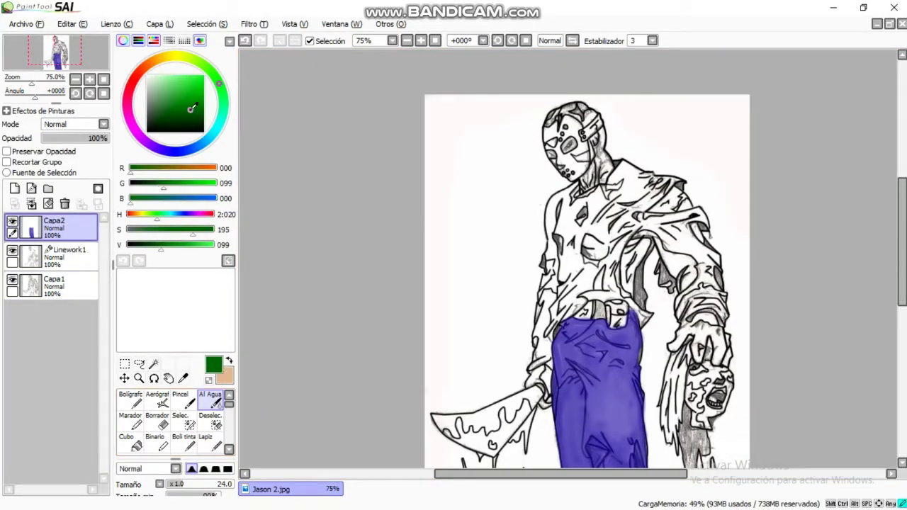
{"action": "scroll", "coordinate": [825, 208], "scroll_direction": "up", "scroll_amount": 3}
{"action": "mouse_move", "coordinate": [411, 131]}
{"action": "left_mouse_down"}
{"action": "mouse_move", "coordinate": [401, 81]}
{"action": "mouse_move", "coordinate": [492, 119]}
{"action": "left_mouse_up"}
{"action": "key", "text": "ctrl+z"}
{"action": "key", "text": "ctrl+z"}
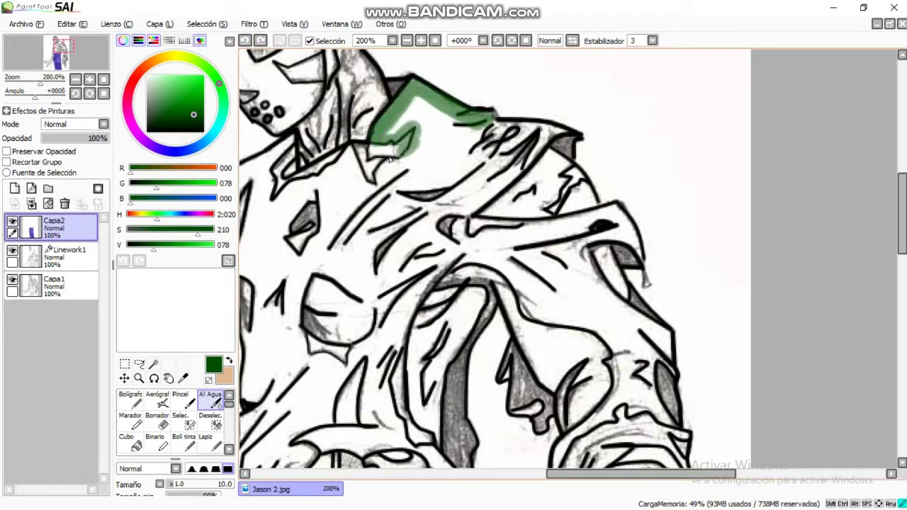
{"action": "mouse_move", "coordinate": [394, 164]}
{"action": "left_mouse_down"}
{"action": "mouse_move", "coordinate": [385, 185]}
{"action": "mouse_move", "coordinate": [324, 179]}
{"action": "left_mouse_up"}
{"action": "left_click_drag", "start_coordinate": [250, 166], "coordinate": [283, 199]}
{"action": "left_click_drag", "start_coordinate": [297, 188], "coordinate": [551, 93]}
{"action": "key", "text": "ctrl+z"}
{"action": "mouse_move", "coordinate": [397, 127]}
{"action": "left_mouse_down"}
{"action": "mouse_move", "coordinate": [417, 105]}
{"action": "mouse_move", "coordinate": [449, 166]}
{"action": "mouse_move", "coordinate": [441, 196]}
{"action": "mouse_move", "coordinate": [263, 385]}
{"action": "left_mouse_up"}
{"action": "key", "text": "ctrl+z"}
{"action": "mouse_move", "coordinate": [276, 234]}
{"action": "left_mouse_down"}
{"action": "mouse_move", "coordinate": [333, 341]}
{"action": "mouse_move", "coordinate": [397, 248]}
{"action": "left_mouse_up"}
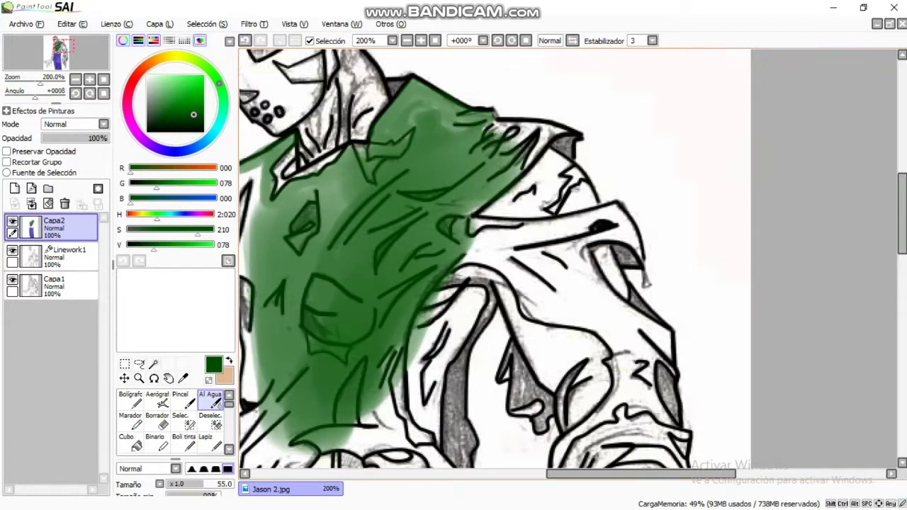
- Fill the rest of the shirt and both sleeves with the same dark green, using the Al Agua brush at size 44
{"action": "scroll", "coordinate": [340, 213], "scroll_direction": "down", "scroll_amount": 5}
{"action": "left_click_drag", "start_coordinate": [298, 283], "coordinate": [342, 142]}
{"action": "scroll", "coordinate": [343, 142], "scroll_direction": "up", "scroll_amount": 4}
{"action": "scroll", "coordinate": [305, 142], "scroll_direction": "down", "scroll_amount": 5}
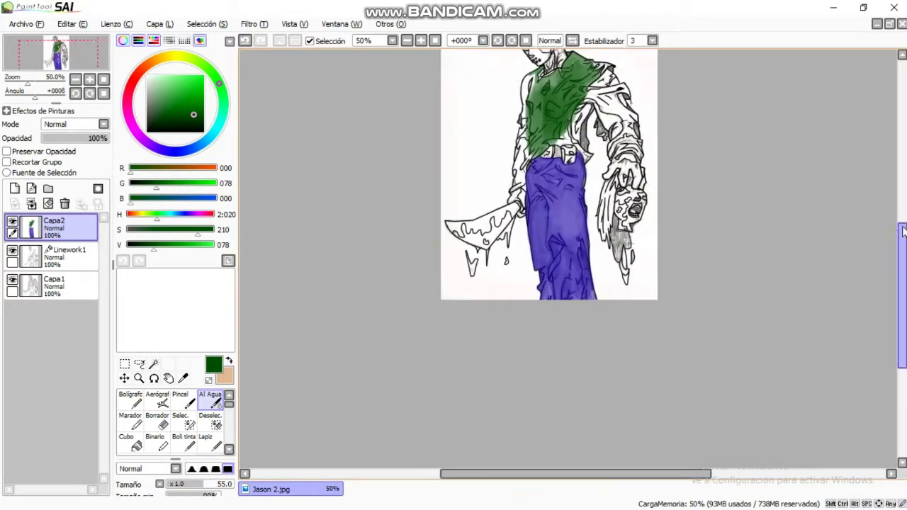
{"action": "scroll", "coordinate": [425, 142], "scroll_direction": "up", "scroll_amount": 2}
{"action": "mouse_move", "coordinate": [539, 118]}
{"action": "left_mouse_down"}
{"action": "mouse_move", "coordinate": [528, 312]}
{"action": "mouse_move", "coordinate": [504, 425]}
{"action": "mouse_move", "coordinate": [708, 142]}
{"action": "mouse_move", "coordinate": [805, 160]}
{"action": "mouse_move", "coordinate": [844, 212]}
{"action": "left_mouse_up"}
{"action": "key", "text": "ctrl+z"}
{"action": "key", "text": "ctrl+z"}
{"action": "left_click_drag", "start_coordinate": [681, 142], "coordinate": [716, 297]}
{"action": "left_click_drag", "start_coordinate": [738, 78], "coordinate": [851, 212]}
{"action": "mouse_move", "coordinate": [780, 142]}
{"action": "left_mouse_down"}
{"action": "mouse_move", "coordinate": [830, 185]}
{"action": "mouse_move", "coordinate": [538, 397]}
{"action": "mouse_move", "coordinate": [628, 186]}
{"action": "left_mouse_up"}
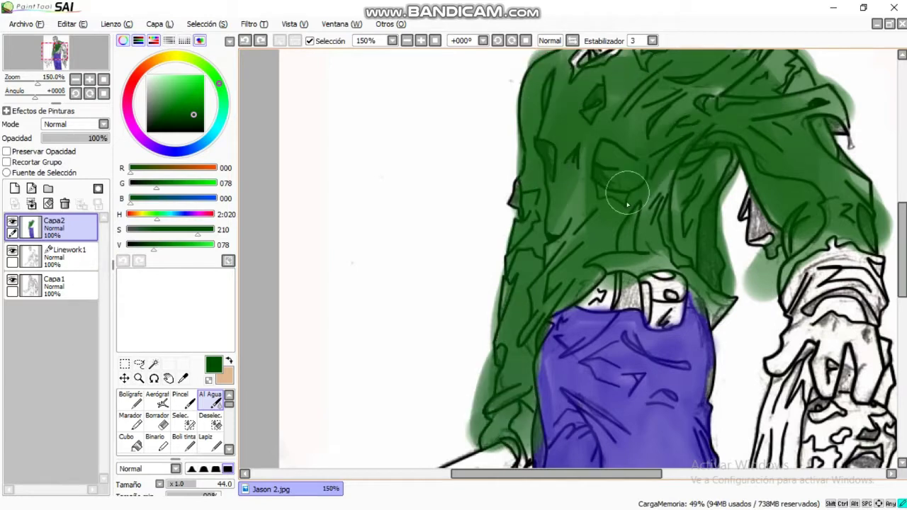
- Erase the green overspill outside the raised shoulder and in the gap between arm and torso, using eraser sizes 25 and 10
{"action": "scroll", "coordinate": [628, 187], "scroll_direction": "down", "scroll_amount": 1}
{"action": "key", "text": "e"}
{"action": "scroll", "coordinate": [438, 73], "scroll_direction": "up", "scroll_amount": 5}
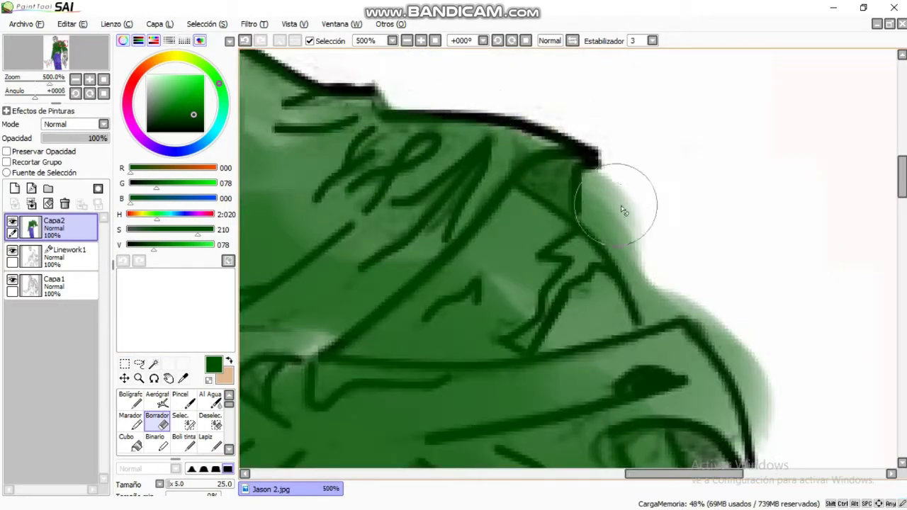
{"action": "scroll", "coordinate": [891, 152], "scroll_direction": "right", "scroll_amount": 3}
{"action": "scroll", "coordinate": [884, 191], "scroll_direction": "down", "scroll_amount": 3}
{"action": "scroll", "coordinate": [659, 337], "scroll_direction": "left", "scroll_amount": 3}
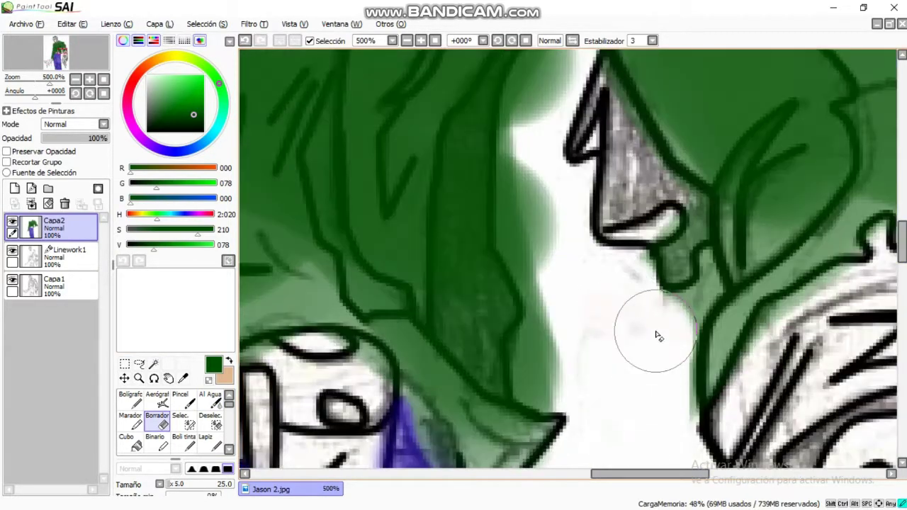
{"action": "left_click_drag", "start_coordinate": [172, 489], "coordinate": [168, 489]}
{"action": "mouse_move", "coordinate": [517, 134]}
{"action": "left_mouse_down"}
{"action": "mouse_move", "coordinate": [510, 247]}
{"action": "mouse_move", "coordinate": [551, 281]}
{"action": "left_mouse_up"}
{"action": "scroll", "coordinate": [557, 178], "scroll_direction": "up", "scroll_amount": 4}
{"action": "left_click_drag", "start_coordinate": [557, 178], "coordinate": [568, 204]}
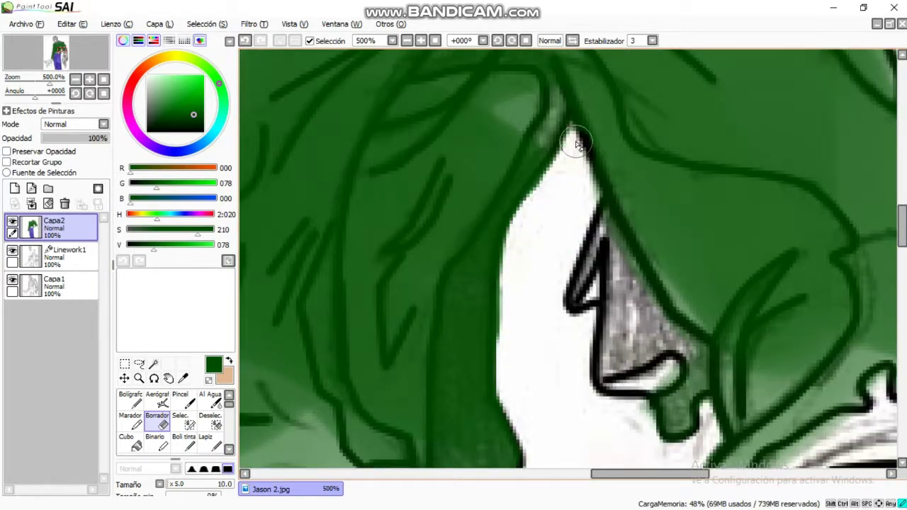
- Erase the green overspill around the machete arm's cuff and forearm and along the shirt hem above the belt
{"action": "scroll", "coordinate": [409, 281], "scroll_direction": "down", "scroll_amount": 5}
{"action": "scroll", "coordinate": [399, 295], "scroll_direction": "up", "scroll_amount": 4}
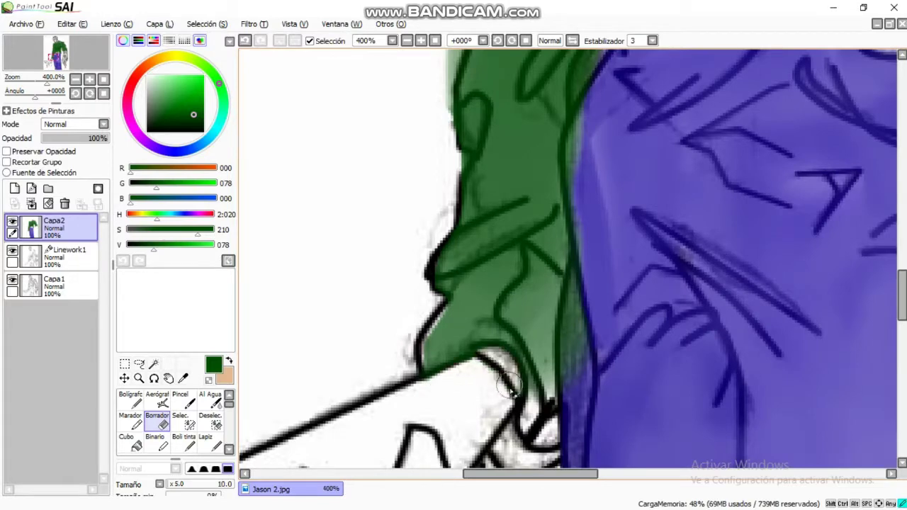
{"action": "scroll", "coordinate": [573, 337], "scroll_direction": "up", "scroll_amount": 3}
{"action": "left_click_drag", "start_coordinate": [461, 290], "coordinate": [454, 440]}
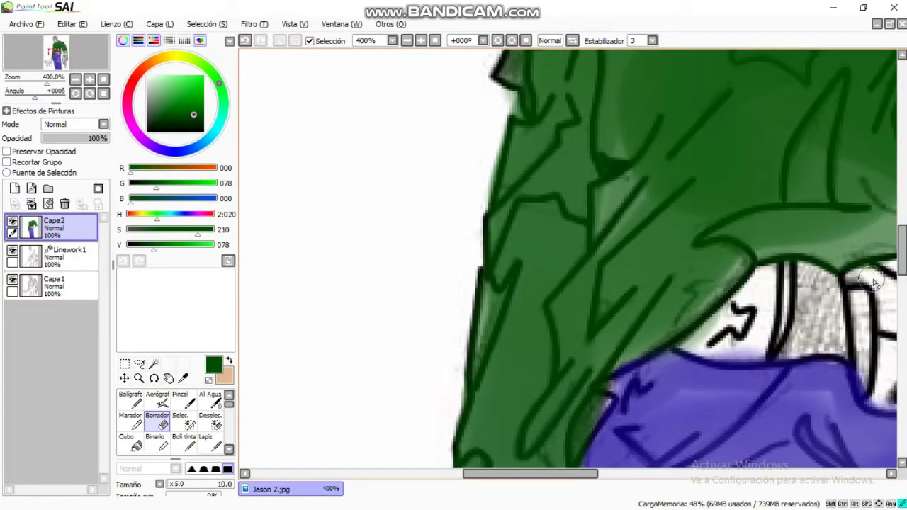
- Erase the green from the torn collar and neckline below the mask with a fine eraser
{"action": "scroll", "coordinate": [638, 283], "scroll_direction": "up", "scroll_amount": 3}
{"action": "scroll", "coordinate": [733, 229], "scroll_direction": "down", "scroll_amount": 3}
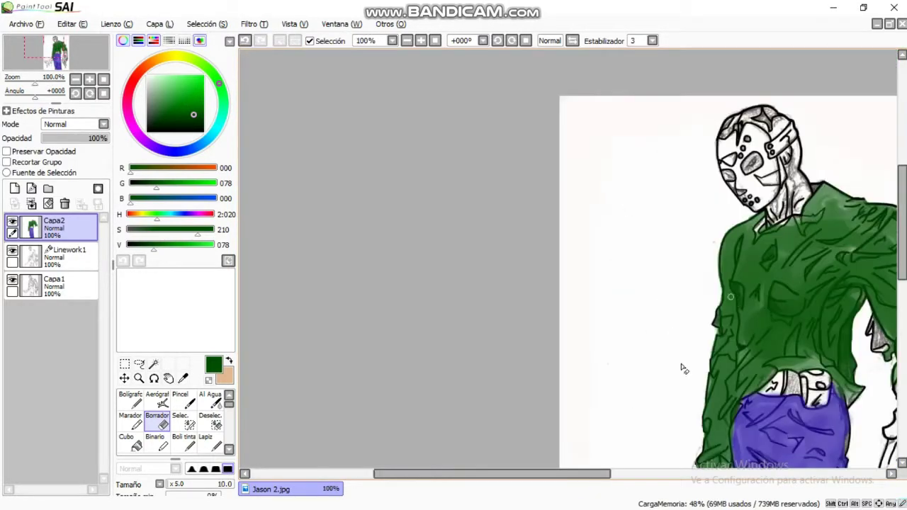
{"action": "scroll", "coordinate": [287, 397], "scroll_direction": "up", "scroll_amount": 5}
{"action": "left_click_drag", "start_coordinate": [374, 278], "coordinate": [498, 226]}
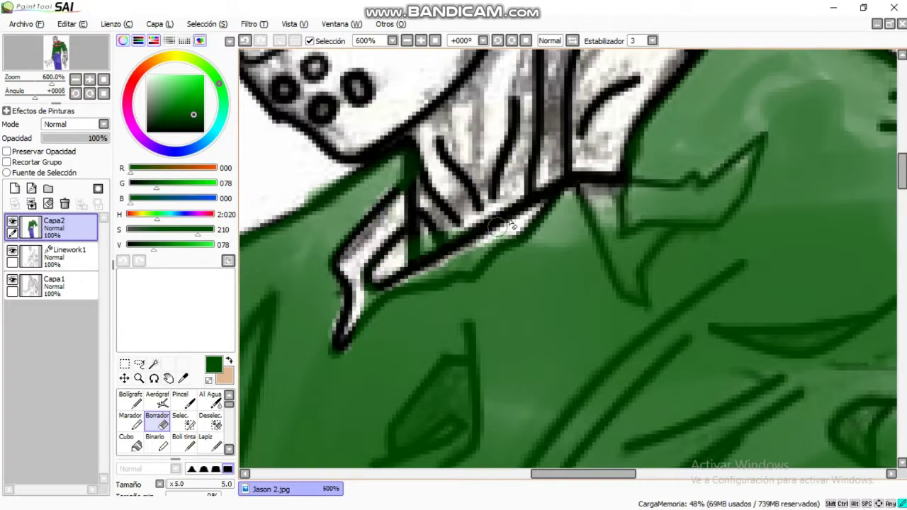
{"action": "left_click_drag", "start_coordinate": [459, 252], "coordinate": [475, 245]}
{"action": "left_click_drag", "start_coordinate": [575, 186], "coordinate": [641, 301]}
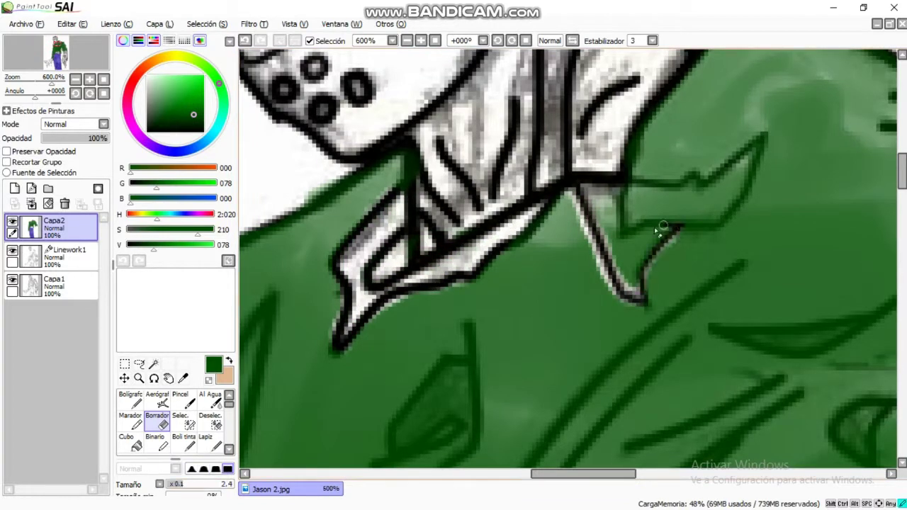
- Try to erase the green along the chest fold lines and around the outline of the chest tear
{"action": "scroll", "coordinate": [502, 312], "scroll_direction": "down", "scroll_amount": 5}
{"action": "left_click_drag", "start_coordinate": [502, 308], "coordinate": [673, 119]}
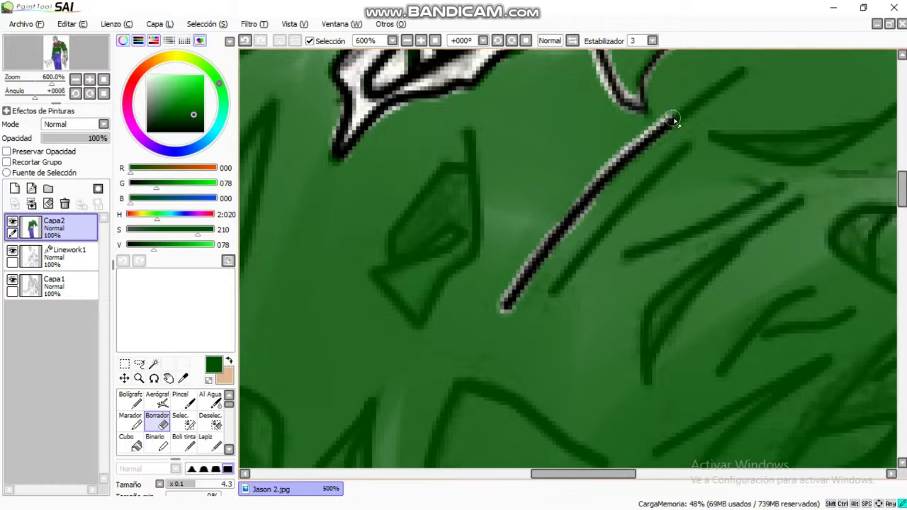
{"action": "left_click_drag", "start_coordinate": [473, 134], "coordinate": [430, 257]}
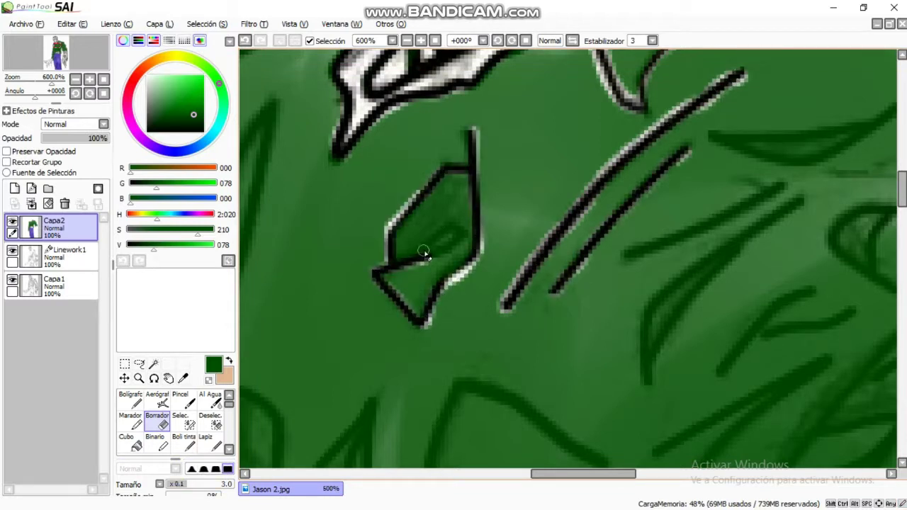
{"action": "key", "text": "ctrl+0"}
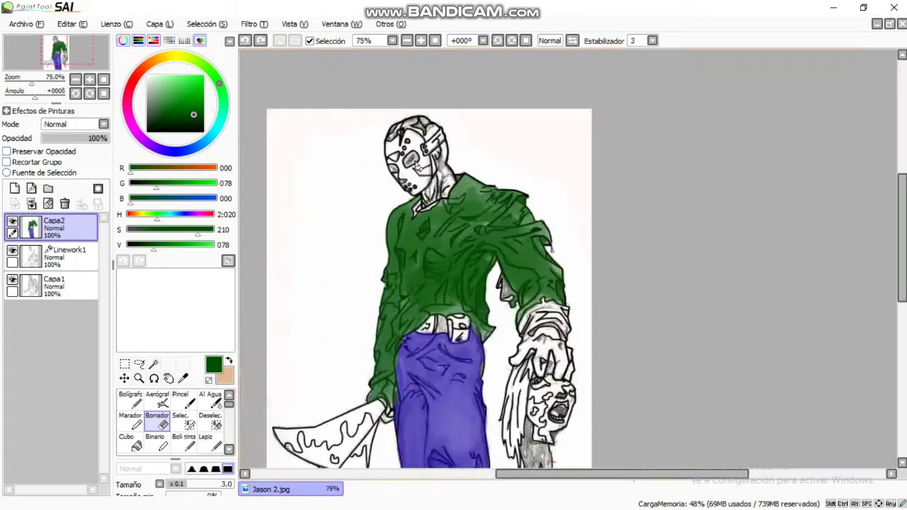
- Paint the forehead and cheek marks on the mask red (RGB 177, 0, 0) with the Al Agua brush at size 3.2
{"action": "left_click", "coordinate": [163, 484]}
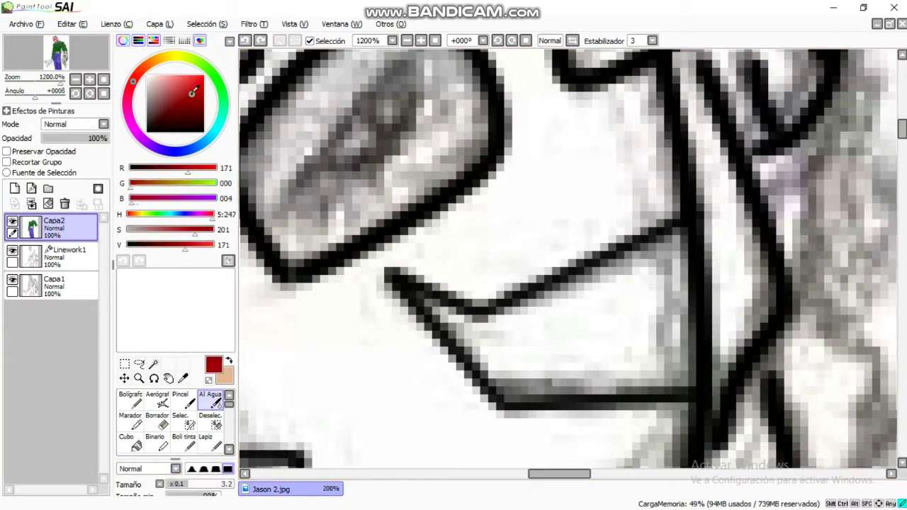
{"action": "mouse_move", "coordinate": [440, 312]}
{"action": "left_mouse_down"}
{"action": "mouse_move", "coordinate": [593, 320]}
{"action": "mouse_move", "coordinate": [610, 333]}
{"action": "mouse_move", "coordinate": [596, 351]}
{"action": "mouse_move", "coordinate": [497, 354]}
{"action": "mouse_move", "coordinate": [582, 386]}
{"action": "mouse_move", "coordinate": [632, 366]}
{"action": "mouse_move", "coordinate": [665, 251]}
{"action": "mouse_move", "coordinate": [624, 333]}
{"action": "left_mouse_up"}
{"action": "scroll", "coordinate": [568, 301], "scroll_direction": "down", "scroll_amount": 4}
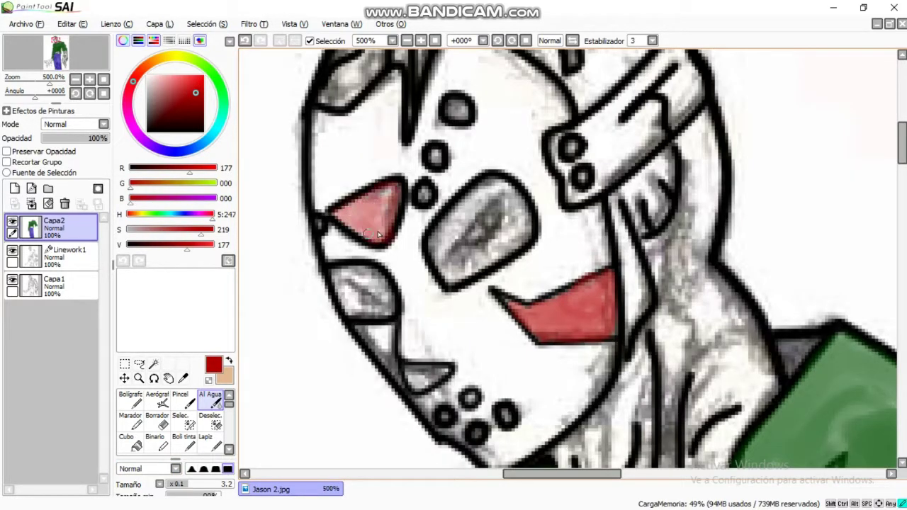
- Draw both eyes inside the mask's eye holes on the Linework1 layer, and shade the holes with black on Capa2
{"action": "left_click", "coordinate": [98, 250]}
{"action": "left_click", "coordinate": [502, 190]}
{"action": "left_click", "coordinate": [448, 252]}
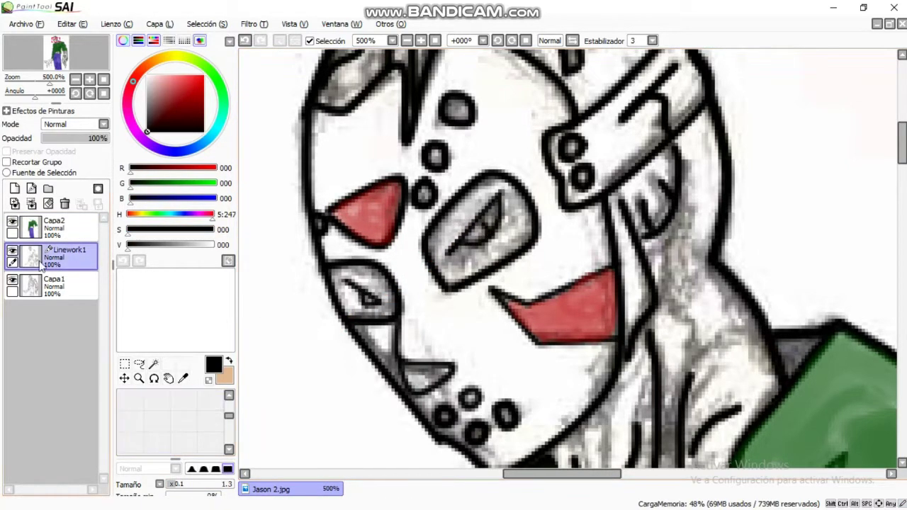
{"action": "left_click", "coordinate": [71, 227]}
{"action": "scroll", "coordinate": [462, 132], "scroll_direction": "up", "scroll_amount": 1}
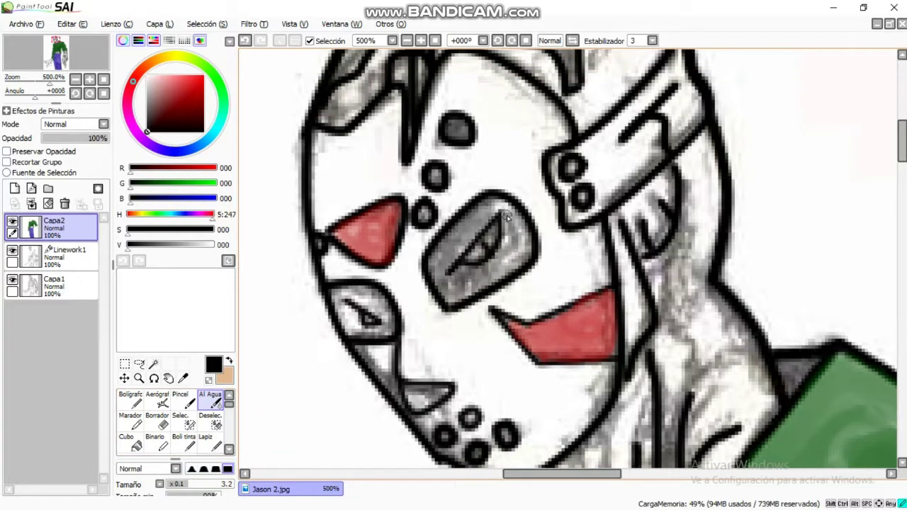
- Paint the scalp, the side of the head and the neck grey-brown (RGB 123, 103, 104) with the Al Agua brush
{"action": "scroll", "coordinate": [349, 326], "scroll_direction": "up", "scroll_amount": 4}
{"action": "left_click", "coordinate": [397, 171], "text": "alt"}
{"action": "mouse_move", "coordinate": [351, 220]}
{"action": "left_mouse_down"}
{"action": "mouse_move", "coordinate": [426, 149]}
{"action": "mouse_move", "coordinate": [531, 153]}
{"action": "left_mouse_up"}
{"action": "mouse_move", "coordinate": [583, 264]}
{"action": "left_mouse_down"}
{"action": "mouse_move", "coordinate": [638, 163]}
{"action": "mouse_move", "coordinate": [524, 185]}
{"action": "mouse_move", "coordinate": [638, 269]}
{"action": "mouse_move", "coordinate": [652, 170]}
{"action": "left_mouse_up"}
{"action": "scroll", "coordinate": [618, 200], "scroll_direction": "down", "scroll_amount": 5}
{"action": "mouse_move", "coordinate": [618, 200]}
{"action": "left_mouse_down"}
{"action": "mouse_move", "coordinate": [674, 156]}
{"action": "mouse_move", "coordinate": [738, 418]}
{"action": "mouse_move", "coordinate": [638, 397]}
{"action": "left_mouse_up"}
{"action": "key", "text": "bracketright"}
{"action": "key", "text": "bracketright"}
{"action": "key", "text": "bracketright"}
{"action": "key", "text": "bracketright"}
{"action": "scroll", "coordinate": [576, 305], "scroll_direction": "down", "scroll_amount": 4}
{"action": "mouse_move", "coordinate": [576, 305]}
{"action": "left_mouse_down"}
{"action": "mouse_move", "coordinate": [602, 397]}
{"action": "mouse_move", "coordinate": [511, 411]}
{"action": "mouse_move", "coordinate": [723, 213]}
{"action": "left_mouse_up"}
- Erase the green from the long tear in the upper sleeve and paint it with the grey-brown skin colour
{"action": "key", "text": "minus"}
{"action": "key", "text": "minus"}
{"action": "key", "text": "minus"}
{"action": "key", "text": "plus"}
{"action": "key", "text": "plus"}
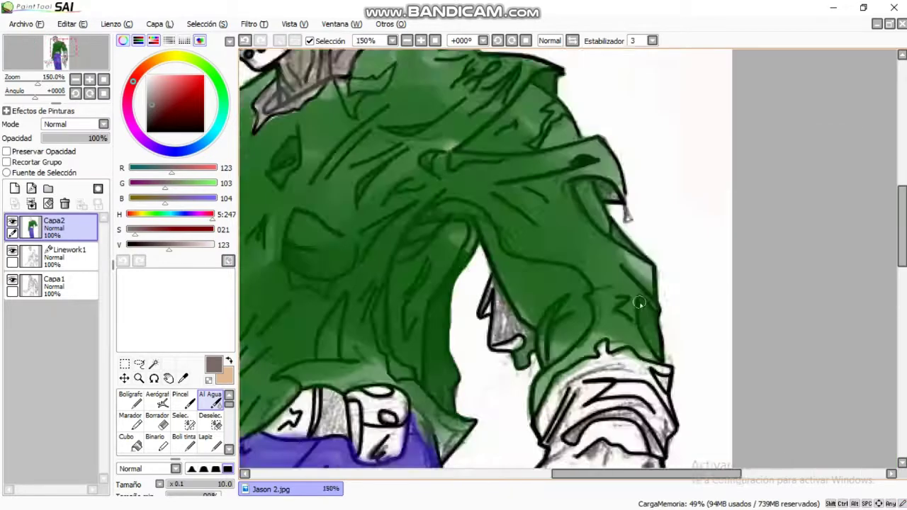
{"action": "key", "text": "e"}
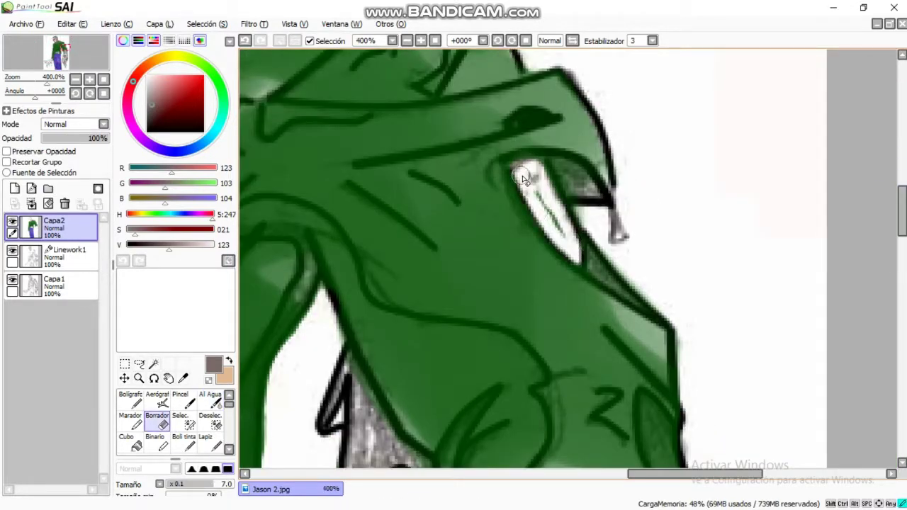
{"action": "key", "text": "e"}
{"action": "mouse_move", "coordinate": [551, 194]}
{"action": "left_mouse_down"}
{"action": "mouse_move", "coordinate": [524, 165]}
{"action": "mouse_move", "coordinate": [561, 224]}
{"action": "left_mouse_up"}
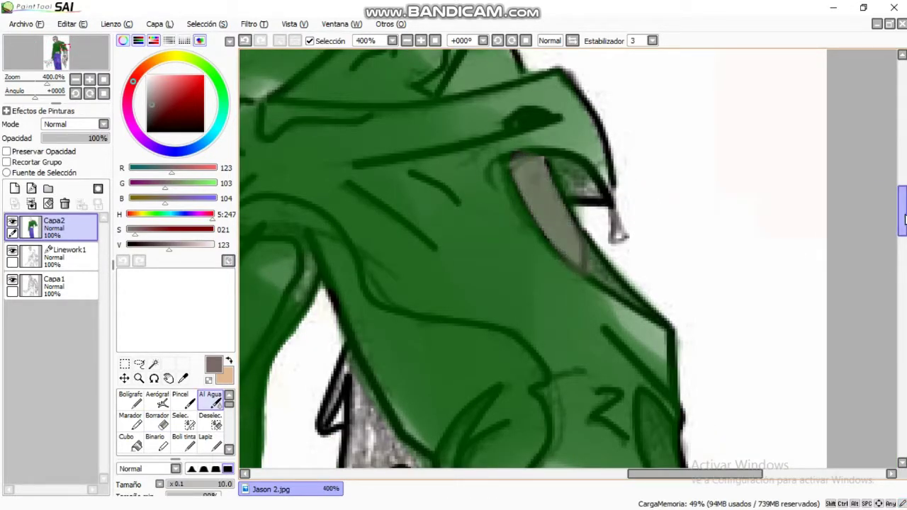
- Erase the green from the jagged tear on the shoulder and fill it with the grey-brown skin colour
{"action": "key", "text": "plus"}
{"action": "key", "text": "plus"}
{"action": "key", "text": "plus"}
{"action": "key", "text": "plus"}
{"action": "key", "text": "e"}
{"action": "left_click_drag", "start_coordinate": [471, 207], "coordinate": [525, 191]}
{"action": "mouse_move", "coordinate": [539, 227]}
{"action": "left_mouse_down"}
{"action": "mouse_move", "coordinate": [397, 426]}
{"action": "mouse_move", "coordinate": [370, 434]}
{"action": "left_mouse_up"}
{"action": "left_click_drag", "start_coordinate": [432, 355], "coordinate": [547, 229]}
{"action": "key", "text": "e"}
{"action": "mouse_move", "coordinate": [462, 212]}
{"action": "left_mouse_down"}
{"action": "mouse_move", "coordinate": [503, 208]}
{"action": "mouse_move", "coordinate": [415, 385]}
{"action": "left_mouse_up"}
- Recolour the small tear beside the armpit fold and the ragged scrap hanging under the arm in grey-brown
{"action": "key", "text": "minus"}
{"action": "key", "text": "minus"}
{"action": "key", "text": "minus"}
{"action": "key", "text": "minus"}
{"action": "key", "text": "minus"}
{"action": "key", "text": "minus"}
{"action": "key", "text": "minus"}
{"action": "key", "text": "minus"}
{"action": "key", "text": "minus"}
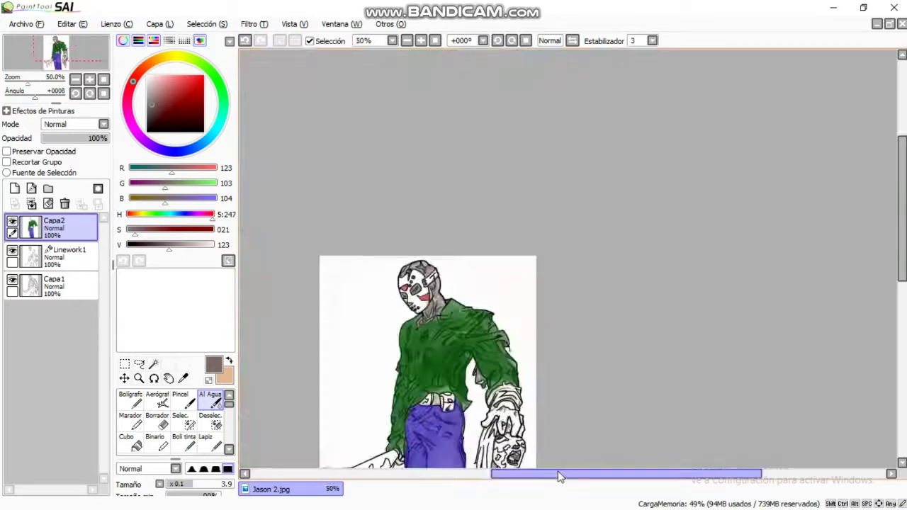
{"action": "key", "text": "plus"}
{"action": "key", "text": "plus"}
{"action": "key", "text": "plus"}
{"action": "key", "text": "plus"}
{"action": "key", "text": "plus"}
{"action": "scroll", "coordinate": [597, 389], "scroll_direction": "right", "scroll_amount": 3}
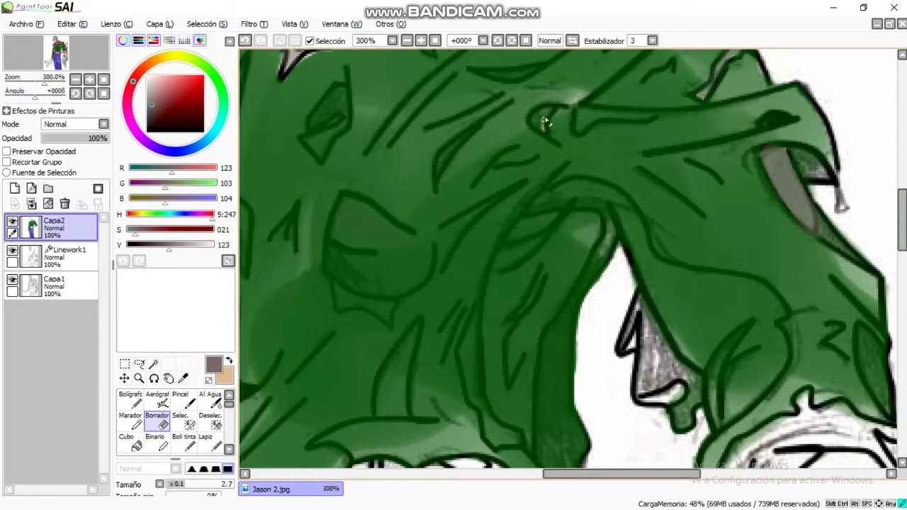
{"action": "left_click", "coordinate": [210, 401]}
{"action": "scroll", "coordinate": [550, 108], "scroll_direction": "down", "scroll_amount": 3}
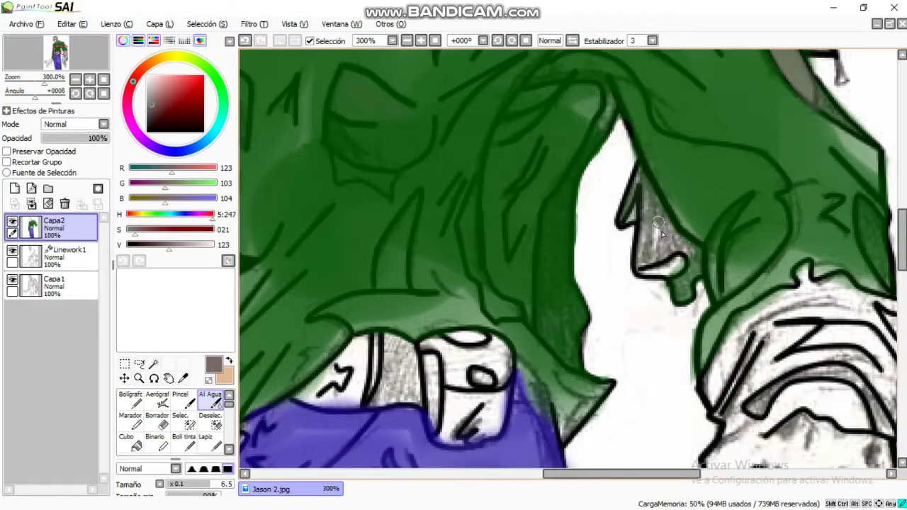
- Paint the belt and its buckle pouch bluish green (RGB 0, 108, 52) with the Al Agua brush at size 6.5
{"action": "scroll", "coordinate": [445, 146], "scroll_direction": "down", "scroll_amount": 5}
{"action": "left_click", "coordinate": [445, 146], "text": "alt"}
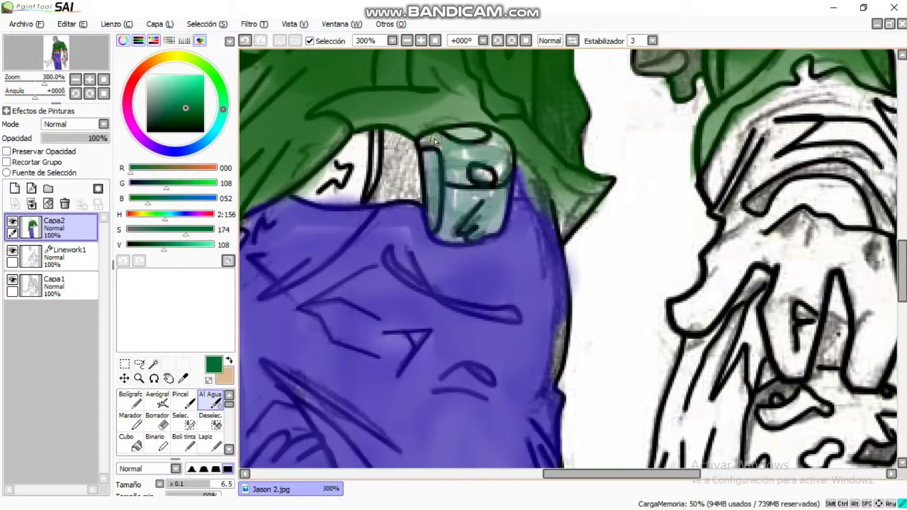
{"action": "left_click_drag", "start_coordinate": [435, 142], "coordinate": [459, 150]}
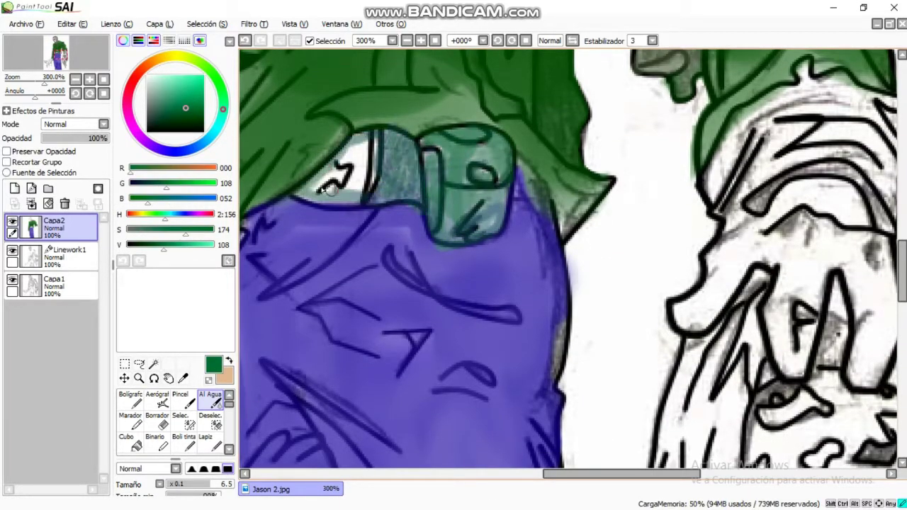
- Shade the white areas of the mask light grey (RGB 222, 222, 222) with the Al Agua brush at size 6.5
{"action": "scroll", "coordinate": [328, 188], "scroll_direction": "down", "scroll_amount": 4}
{"action": "scroll", "coordinate": [409, 228], "scroll_direction": "up", "scroll_amount": 2}
{"action": "scroll", "coordinate": [410, 229], "scroll_direction": "down", "scroll_amount": 1}
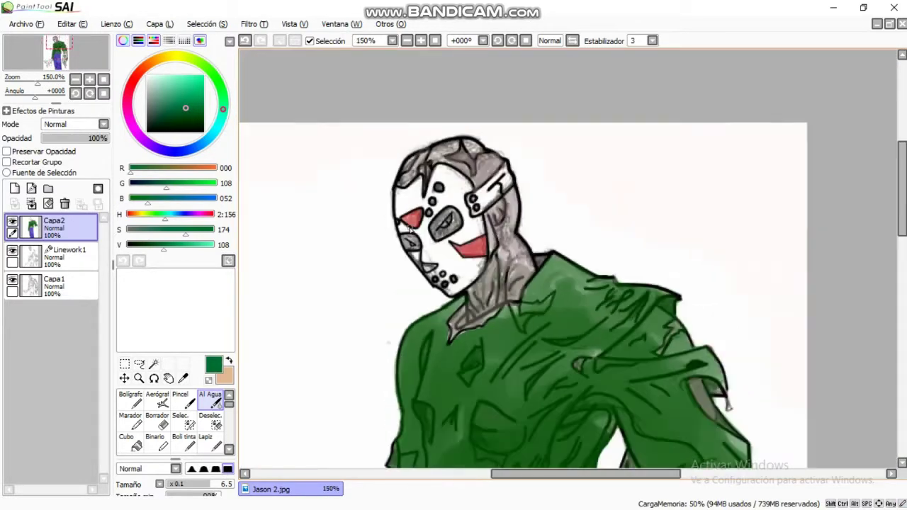
{"action": "scroll", "coordinate": [410, 228], "scroll_direction": "up", "scroll_amount": 3}
{"action": "left_click", "coordinate": [410, 229], "text": "alt"}
{"action": "mouse_move", "coordinate": [611, 319]}
{"action": "left_mouse_down"}
{"action": "mouse_move", "coordinate": [561, 341]}
{"action": "mouse_move", "coordinate": [546, 268]}
{"action": "mouse_move", "coordinate": [573, 122]}
{"action": "mouse_move", "coordinate": [418, 134]}
{"action": "left_mouse_up"}
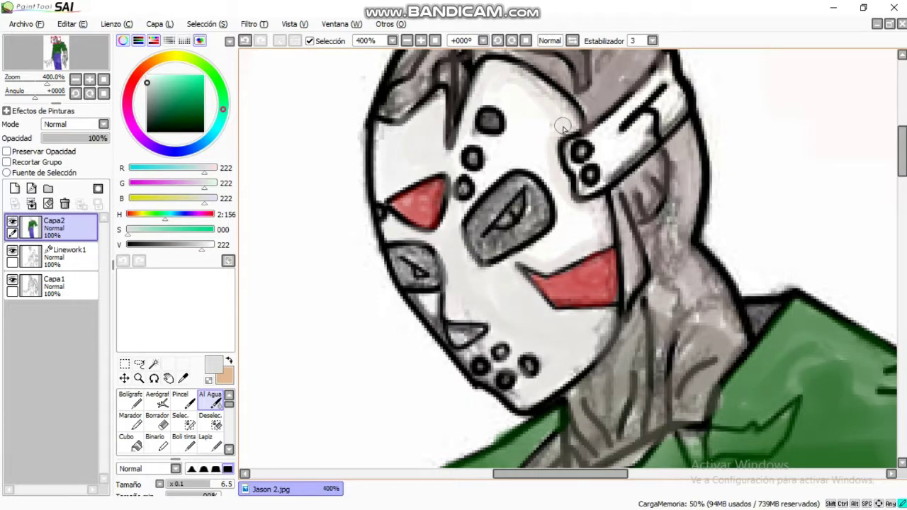
- Paint the mask's side strap ochre (RGB 135, 102, 0), using brush size 2 for the fine areas
{"action": "scroll", "coordinate": [563, 127], "scroll_direction": "up", "scroll_amount": 2}
{"action": "left_click", "coordinate": [165, 57]}
{"action": "left_click", "coordinate": [195, 102]}
{"action": "mouse_move", "coordinate": [525, 255]}
{"action": "left_mouse_down"}
{"action": "mouse_move", "coordinate": [539, 205]}
{"action": "mouse_move", "coordinate": [549, 223]}
{"action": "mouse_move", "coordinate": [662, 99]}
{"action": "mouse_move", "coordinate": [560, 163]}
{"action": "mouse_move", "coordinate": [546, 256]}
{"action": "left_mouse_up"}
{"action": "left_click", "coordinate": [168, 485]}
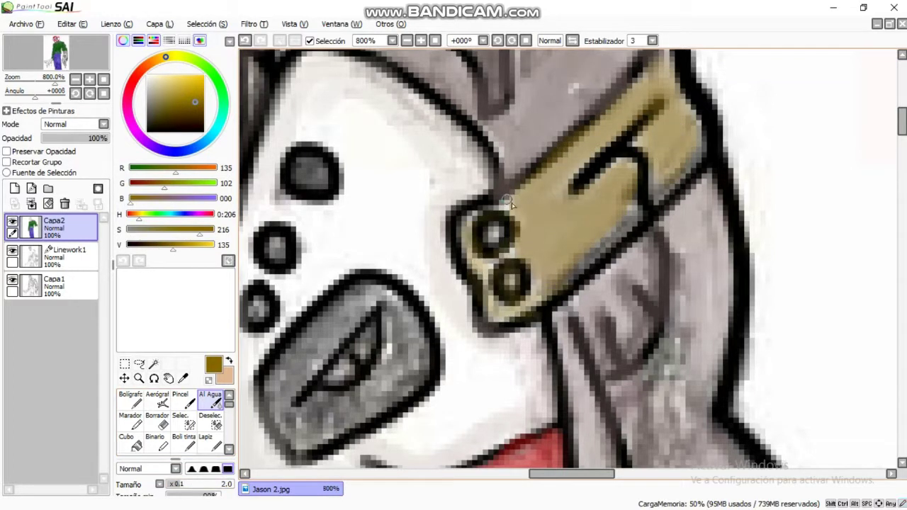
- Paint the bare upper part of the machete blade grey (RGB 126, 124, 117) with the Al Agua brush at size 4.5
{"action": "scroll", "coordinate": [509, 203], "scroll_direction": "down", "scroll_amount": 3}
{"action": "scroll", "coordinate": [404, 293], "scroll_direction": "up", "scroll_amount": 2}
{"action": "left_click_drag", "start_coordinate": [170, 229], "coordinate": [129, 230]}
{"action": "left_click_drag", "start_coordinate": [183, 485], "coordinate": [200, 493]}
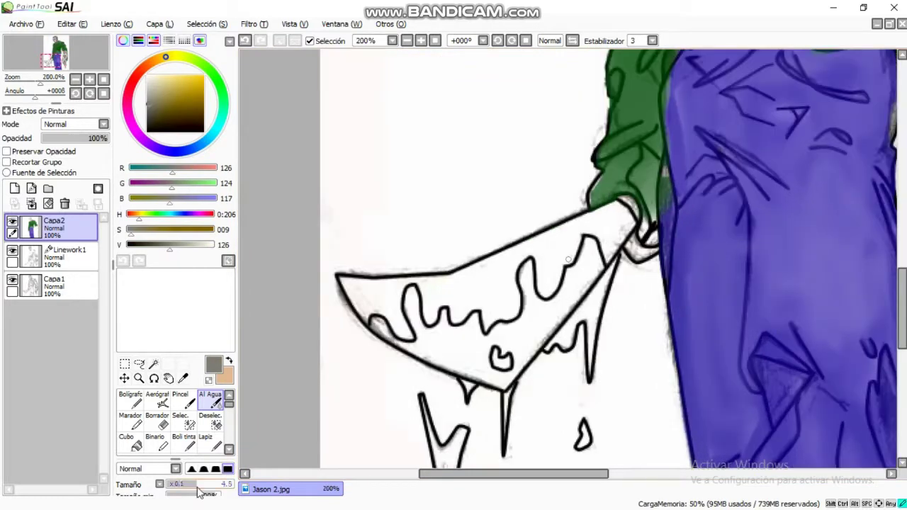
{"action": "scroll", "coordinate": [616, 228], "scroll_direction": "up", "scroll_amount": 3}
{"action": "mouse_move", "coordinate": [667, 205]}
{"action": "left_mouse_down"}
{"action": "mouse_move", "coordinate": [667, 161]}
{"action": "mouse_move", "coordinate": [628, 141]}
{"action": "left_mouse_up"}
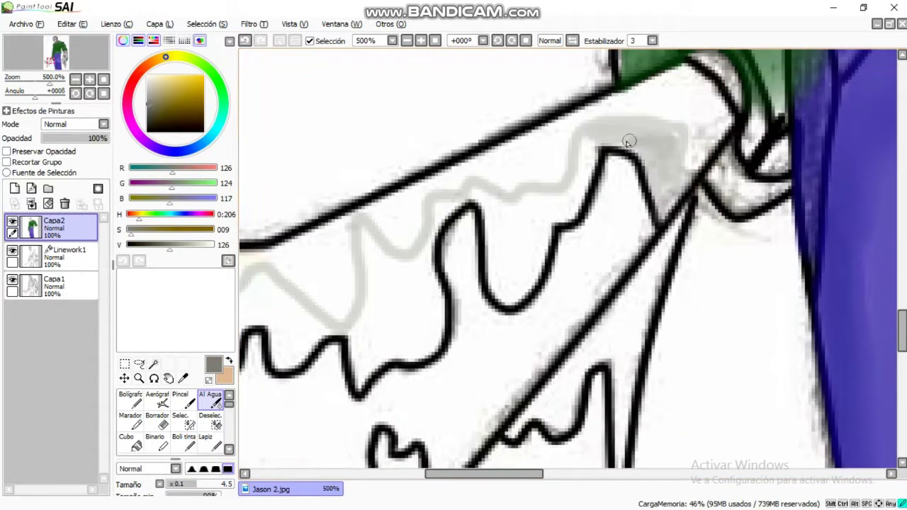
{"action": "mouse_move", "coordinate": [486, 216]}
{"action": "left_mouse_down"}
{"action": "mouse_move", "coordinate": [509, 203]}
{"action": "mouse_move", "coordinate": [542, 234]}
{"action": "left_mouse_up"}
{"action": "scroll", "coordinate": [539, 216], "scroll_direction": "left", "scroll_amount": 2}
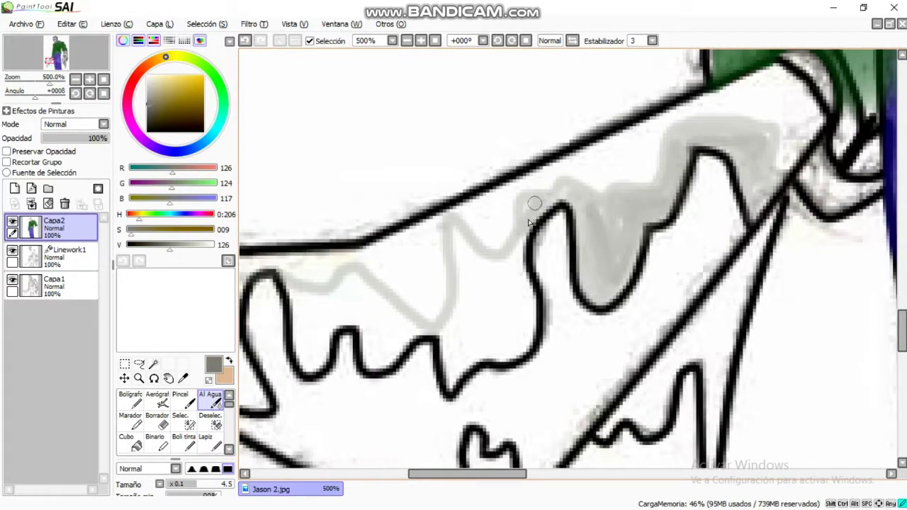
{"action": "mouse_move", "coordinate": [407, 362]}
{"action": "left_mouse_down"}
{"action": "mouse_move", "coordinate": [478, 263]}
{"action": "mouse_move", "coordinate": [366, 298]}
{"action": "mouse_move", "coordinate": [357, 285]}
{"action": "mouse_move", "coordinate": [514, 371]}
{"action": "mouse_move", "coordinate": [489, 304]}
{"action": "mouse_move", "coordinate": [399, 265]}
{"action": "mouse_move", "coordinate": [633, 255]}
{"action": "left_mouse_up"}
{"action": "scroll", "coordinate": [396, 303], "scroll_direction": "left", "scroll_amount": 3}
{"action": "scroll", "coordinate": [649, 267], "scroll_direction": "right", "scroll_amount": 6}
{"action": "mouse_move", "coordinate": [482, 234]}
{"action": "left_mouse_down"}
{"action": "mouse_move", "coordinate": [598, 162]}
{"action": "mouse_move", "coordinate": [739, 97]}
{"action": "mouse_move", "coordinate": [587, 196]}
{"action": "left_mouse_up"}
- Darken the machete's bare blade with dark grey (RGB 81, 81, 81), using the Al Agua brush at size 8.8
{"action": "scroll", "coordinate": [587, 197], "scroll_direction": "down", "scroll_amount": 2}
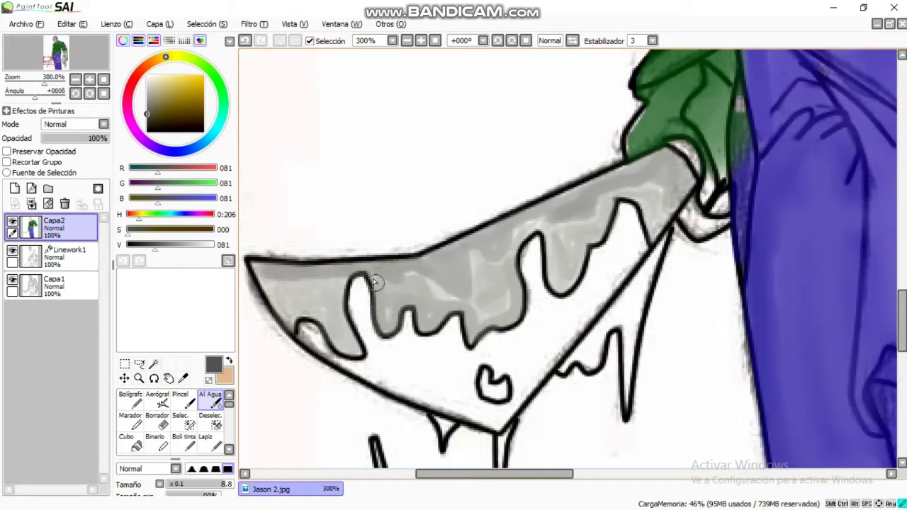
{"action": "scroll", "coordinate": [669, 172], "scroll_direction": "down", "scroll_amount": 1}
{"action": "scroll", "coordinate": [453, 283], "scroll_direction": "up", "scroll_amount": 2}
{"action": "mouse_move", "coordinate": [533, 298]}
{"action": "left_mouse_down"}
{"action": "mouse_move", "coordinate": [432, 322]}
{"action": "mouse_move", "coordinate": [423, 265]}
{"action": "mouse_move", "coordinate": [541, 202]}
{"action": "mouse_move", "coordinate": [764, 134]}
{"action": "mouse_move", "coordinate": [718, 153]}
{"action": "mouse_move", "coordinate": [626, 249]}
{"action": "mouse_move", "coordinate": [606, 196]}
{"action": "mouse_move", "coordinate": [669, 167]}
{"action": "mouse_move", "coordinate": [485, 242]}
{"action": "mouse_move", "coordinate": [499, 333]}
{"action": "mouse_move", "coordinate": [533, 282]}
{"action": "mouse_move", "coordinate": [376, 297]}
{"action": "mouse_move", "coordinate": [333, 284]}
{"action": "left_mouse_up"}
{"action": "scroll", "coordinate": [320, 321], "scroll_direction": "left", "scroll_amount": 2}
{"action": "mouse_move", "coordinate": [320, 320]}
{"action": "left_mouse_down"}
{"action": "mouse_move", "coordinate": [366, 284]}
{"action": "mouse_move", "coordinate": [433, 305]}
{"action": "mouse_move", "coordinate": [414, 240]}
{"action": "mouse_move", "coordinate": [469, 281]}
{"action": "mouse_move", "coordinate": [590, 279]}
{"action": "mouse_move", "coordinate": [640, 217]}
{"action": "mouse_move", "coordinate": [640, 167]}
{"action": "mouse_move", "coordinate": [725, 161]}
{"action": "mouse_move", "coordinate": [771, 178]}
{"action": "mouse_move", "coordinate": [587, 311]}
{"action": "mouse_move", "coordinate": [589, 386]}
{"action": "mouse_move", "coordinate": [464, 294]}
{"action": "mouse_move", "coordinate": [615, 366]}
{"action": "mouse_move", "coordinate": [638, 281]}
{"action": "mouse_move", "coordinate": [755, 164]}
{"action": "mouse_move", "coordinate": [598, 307]}
{"action": "mouse_move", "coordinate": [436, 287]}
{"action": "mouse_move", "coordinate": [414, 313]}
{"action": "mouse_move", "coordinate": [505, 313]}
{"action": "mouse_move", "coordinate": [417, 204]}
{"action": "mouse_move", "coordinate": [490, 284]}
{"action": "mouse_move", "coordinate": [572, 290]}
{"action": "mouse_move", "coordinate": [645, 249]}
{"action": "mouse_move", "coordinate": [628, 344]}
{"action": "mouse_move", "coordinate": [779, 155]}
{"action": "mouse_move", "coordinate": [766, 341]}
{"action": "mouse_move", "coordinate": [680, 315]}
{"action": "mouse_move", "coordinate": [709, 284]}
{"action": "left_mouse_up"}
- Paint the blood on the machete and its falling drips red (RGB 234, 0, 20) with brush size 10
{"action": "scroll", "coordinate": [354, 305], "scroll_direction": "down", "scroll_amount": 2}
{"action": "left_click", "coordinate": [132, 85]}
{"action": "left_click", "coordinate": [202, 92]}
{"action": "scroll", "coordinate": [468, 305], "scroll_direction": "down", "scroll_amount": 5}
{"action": "left_click_drag", "start_coordinate": [467, 305], "coordinate": [518, 263]}
{"action": "left_click_drag", "start_coordinate": [594, 183], "coordinate": [597, 275]}
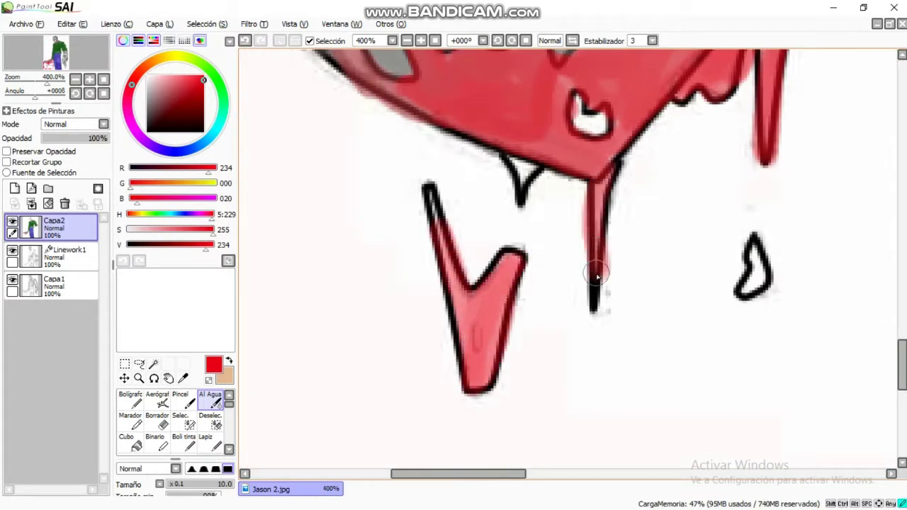
- Paint the wrinkled cuff above the raised hand dark blue (RGB 0, 0, 150) with brush size 10
{"action": "scroll", "coordinate": [753, 255], "scroll_direction": "down", "scroll_amount": 3}
{"action": "scroll", "coordinate": [638, 142], "scroll_direction": "up", "scroll_amount": 2}
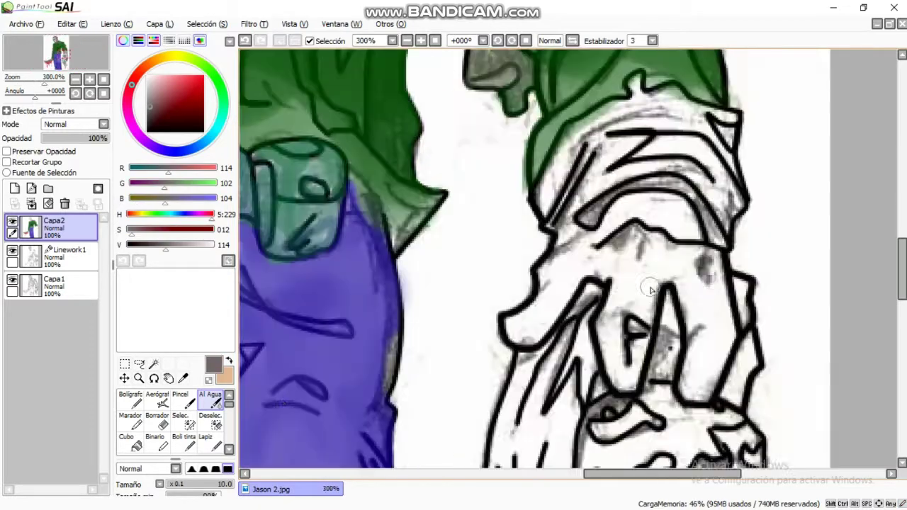
{"action": "left_click", "coordinate": [186, 87]}
{"action": "left_click", "coordinate": [191, 99]}
{"action": "mouse_move", "coordinate": [560, 206]}
{"action": "left_mouse_down"}
{"action": "mouse_move", "coordinate": [638, 113]}
{"action": "mouse_move", "coordinate": [730, 213]}
{"action": "mouse_move", "coordinate": [624, 198]}
{"action": "mouse_move", "coordinate": [636, 164]}
{"action": "mouse_move", "coordinate": [680, 142]}
{"action": "mouse_move", "coordinate": [568, 213]}
{"action": "mouse_move", "coordinate": [638, 234]}
{"action": "left_mouse_up"}
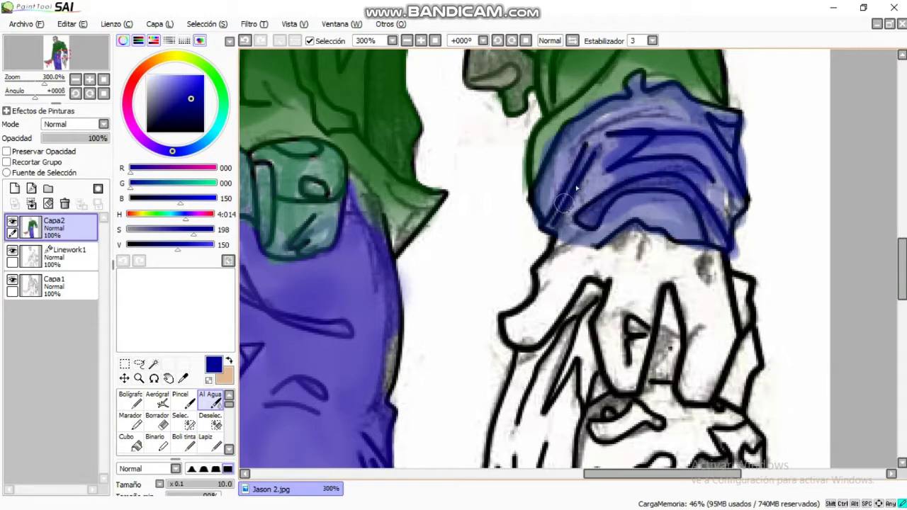
- Paint the hand holding the severed head bluish grey (RGB 138, 138, 153) with brush size 10
{"action": "scroll", "coordinate": [569, 234], "scroll_direction": "down", "scroll_amount": 1}
{"action": "right_click", "coordinate": [570, 234]}
{"action": "mouse_move", "coordinate": [569, 233]}
{"action": "left_mouse_down"}
{"action": "mouse_move", "coordinate": [709, 220]}
{"action": "mouse_move", "coordinate": [680, 319]}
{"action": "mouse_move", "coordinate": [617, 297]}
{"action": "mouse_move", "coordinate": [609, 234]}
{"action": "left_mouse_up"}
{"action": "scroll", "coordinate": [723, 295], "scroll_direction": "down", "scroll_amount": 2}
{"action": "scroll", "coordinate": [723, 295], "scroll_direction": "up", "scroll_amount": 1}
{"action": "scroll", "coordinate": [662, 204], "scroll_direction": "down", "scroll_amount": 1}
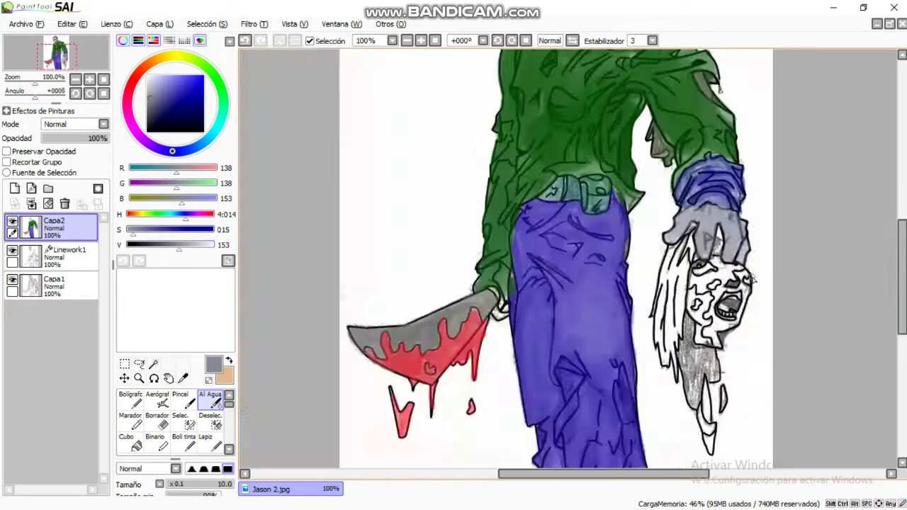
- Paint the severed head's long hair yellow (RGB 225, 222, 53)
{"action": "scroll", "coordinate": [539, 298], "scroll_direction": "up", "scroll_amount": 2}
{"action": "left_click", "coordinate": [175, 56]}
{"action": "left_click", "coordinate": [187, 83]}
{"action": "mouse_move", "coordinate": [539, 67]}
{"action": "left_mouse_down"}
{"action": "mouse_move", "coordinate": [525, 120]}
{"action": "mouse_move", "coordinate": [512, 376]}
{"action": "left_mouse_up"}
{"action": "scroll", "coordinate": [512, 376], "scroll_direction": "down", "scroll_amount": 3}
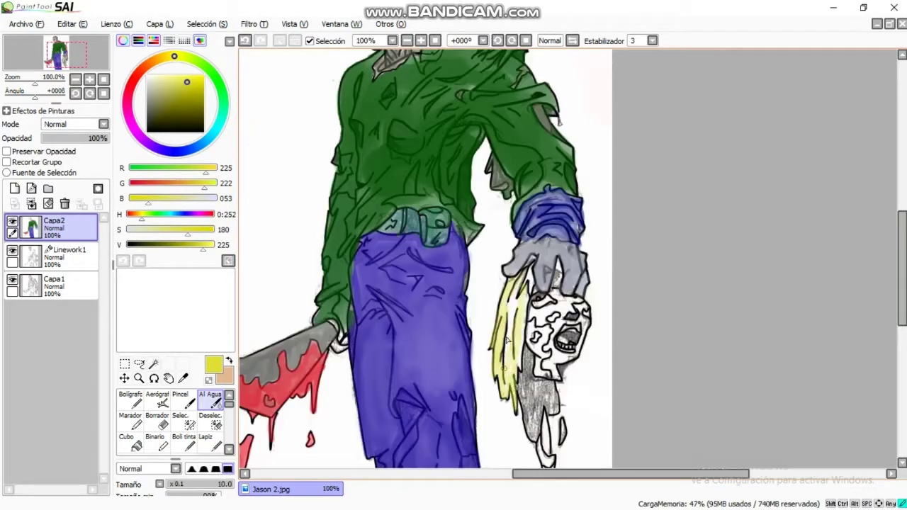
- Paint the severed head's face in a pale cream skin tone
{"action": "scroll", "coordinate": [510, 378], "scroll_direction": "up", "scroll_amount": 4}
{"action": "left_click", "coordinate": [132, 124]}
{"action": "left_click", "coordinate": [156, 85]}
{"action": "left_click", "coordinate": [160, 59]}
{"action": "left_click", "coordinate": [165, 79]}
{"action": "mouse_move", "coordinate": [638, 146]}
{"action": "left_mouse_down"}
{"action": "mouse_move", "coordinate": [660, 203]}
{"action": "mouse_move", "coordinate": [721, 208]}
{"action": "mouse_move", "coordinate": [724, 426]}
{"action": "left_mouse_up"}
- Paint the severed head's facial wounds, neck stump and hanging drips dark red (RGB 189, 2, 0)
{"action": "left_click", "coordinate": [134, 80]}
{"action": "left_click", "coordinate": [195, 90]}
{"action": "mouse_move", "coordinate": [624, 188]}
{"action": "left_mouse_down"}
{"action": "mouse_move", "coordinate": [621, 220]}
{"action": "mouse_move", "coordinate": [660, 277]}
{"action": "mouse_move", "coordinate": [680, 237]}
{"action": "mouse_move", "coordinate": [688, 327]}
{"action": "mouse_move", "coordinate": [646, 356]}
{"action": "mouse_move", "coordinate": [669, 312]}
{"action": "mouse_move", "coordinate": [613, 213]}
{"action": "left_mouse_up"}
{"action": "left_click_drag", "start_coordinate": [695, 187], "coordinate": [719, 177]}
{"action": "scroll", "coordinate": [698, 193], "scroll_direction": "down", "scroll_amount": 5}
{"action": "left_click_drag", "start_coordinate": [699, 418], "coordinate": [666, 100]}
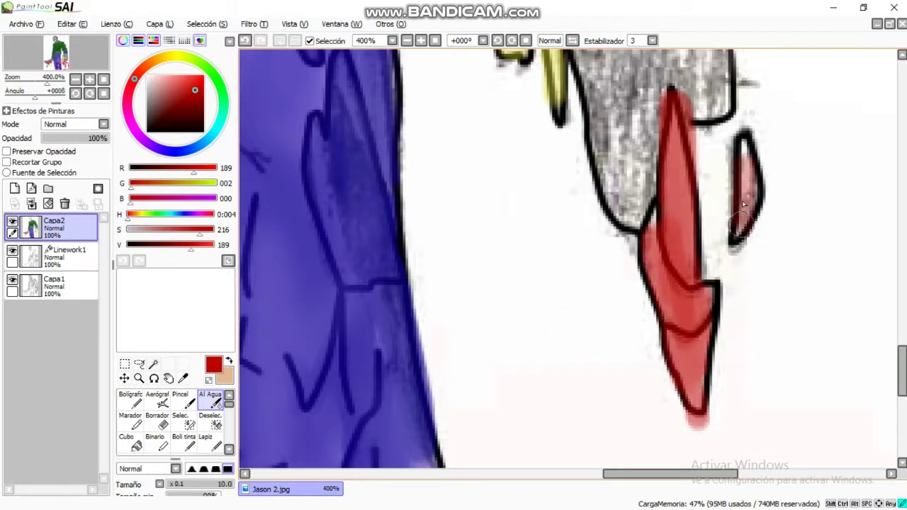
{"action": "scroll", "coordinate": [667, 99], "scroll_direction": "up", "scroll_amount": 3}
{"action": "mouse_move", "coordinate": [649, 454]}
{"action": "left_mouse_down"}
{"action": "mouse_move", "coordinate": [599, 65]}
{"action": "mouse_move", "coordinate": [677, 219]}
{"action": "mouse_move", "coordinate": [709, 312]}
{"action": "left_mouse_up"}
- Erase the red overspill beside the severed neck with the eraser at size 2.7
{"action": "key", "text": "e"}
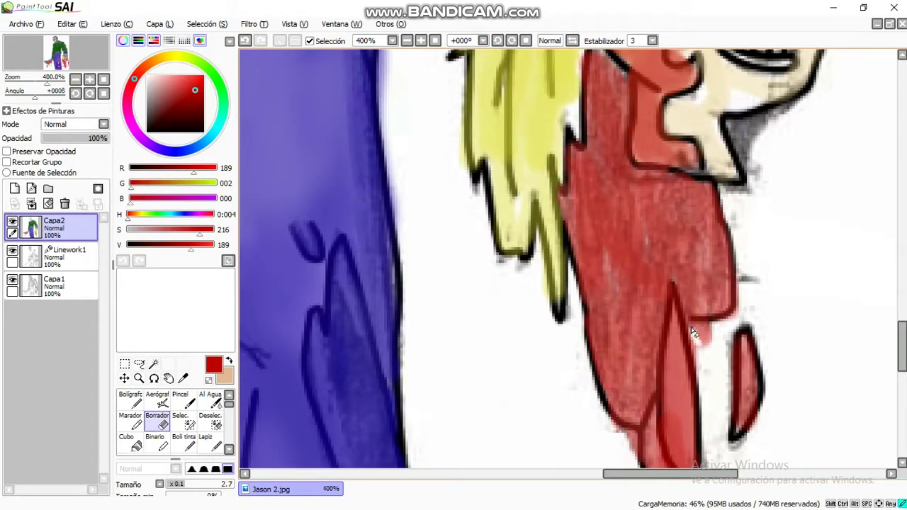
{"action": "scroll", "coordinate": [701, 340], "scroll_direction": "down", "scroll_amount": 3}
{"action": "key", "text": "ctrl+plus"}
{"action": "key", "text": "ctrl+plus"}
{"action": "key", "text": "ctrl+minus"}
{"action": "key", "text": "ctrl+minus"}
{"action": "key", "text": "ctrl+minus"}
{"action": "key", "text": "ctrl+minus"}
{"action": "key", "text": "ctrl+minus"}
{"action": "key", "text": "ctrl+minus"}
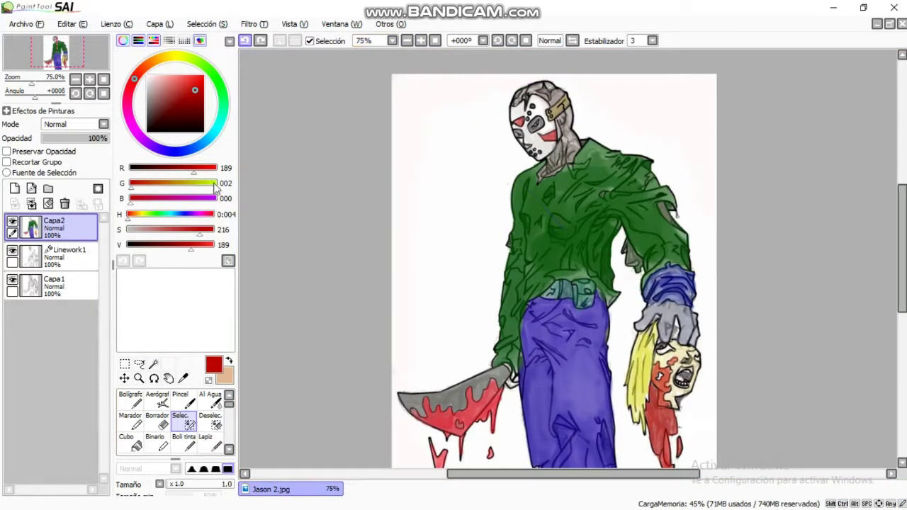
- Add a linework layer above the colour layer and undo the trial lines drawn there with the Curve tool
{"action": "left_click", "coordinate": [14, 204]}
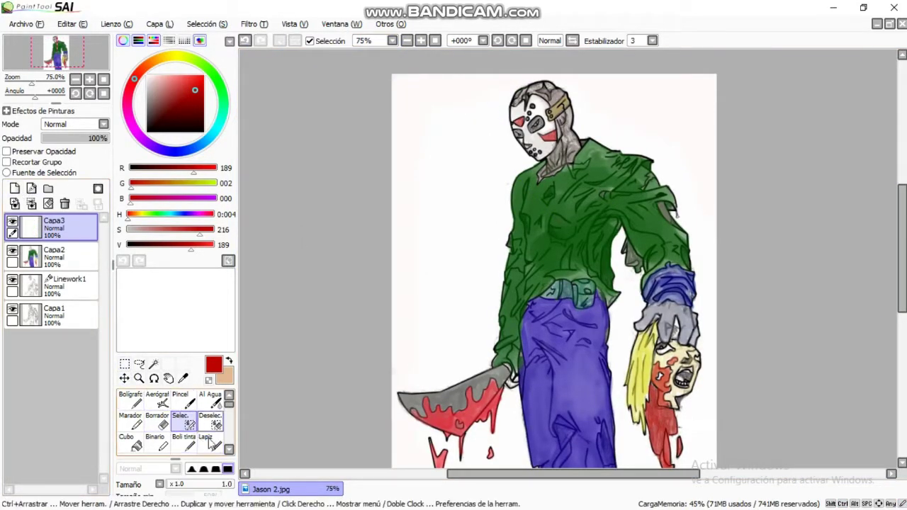
{"action": "left_click", "coordinate": [31, 188]}
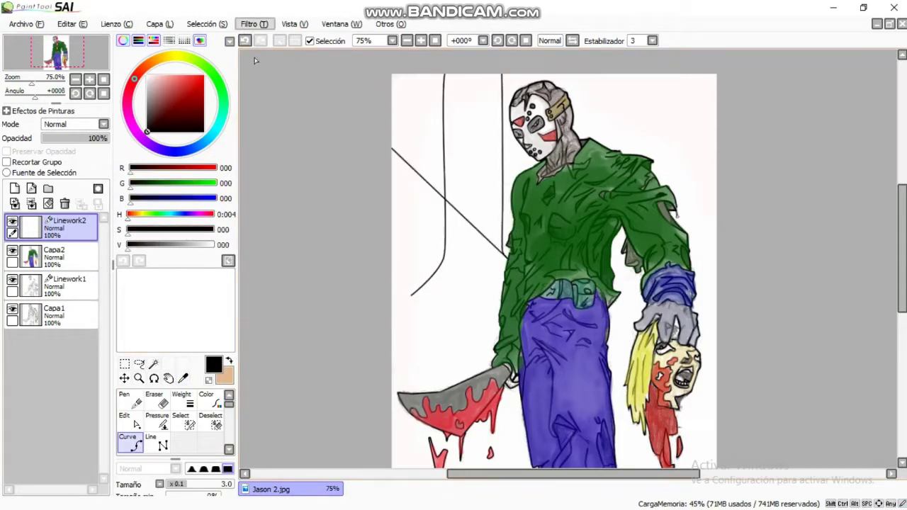
{"action": "key", "text": "ctrl+z"}
- Draw branch outlines at the picture's upper left edge and beside the head, plus a vertical sign line, with the Pen at size 3
{"action": "key", "text": "n"}
{"action": "left_click_drag", "start_coordinate": [392, 267], "coordinate": [412, 236]}
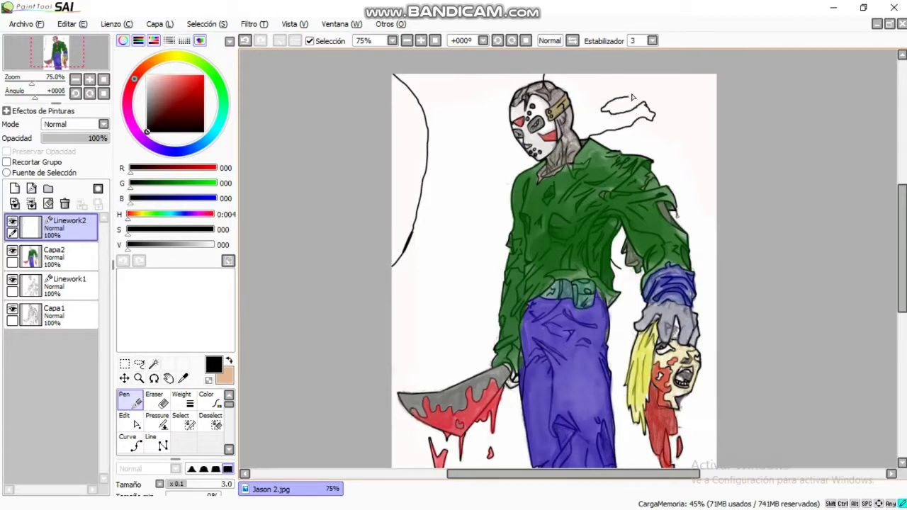
{"action": "key", "text": "n"}
{"action": "left_click_drag", "start_coordinate": [418, 195], "coordinate": [391, 192]}
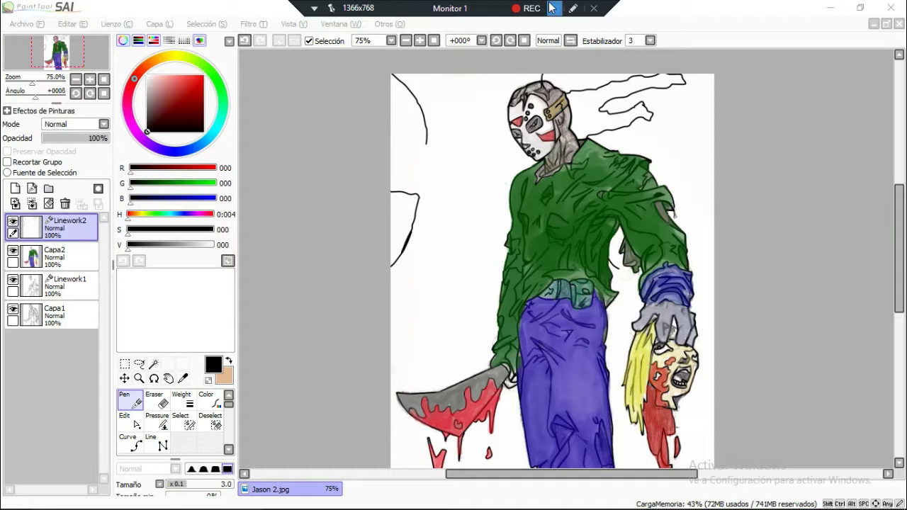
{"action": "left_click_drag", "start_coordinate": [426, 146], "coordinate": [400, 162]}
{"action": "key", "text": "ctrl"}
{"action": "mouse_move", "coordinate": [627, 108]}
{"action": "left_mouse_down"}
{"action": "mouse_move", "coordinate": [689, 122]}
{"action": "mouse_move", "coordinate": [685, 137]}
{"action": "mouse_move", "coordinate": [659, 91]}
{"action": "left_mouse_up"}
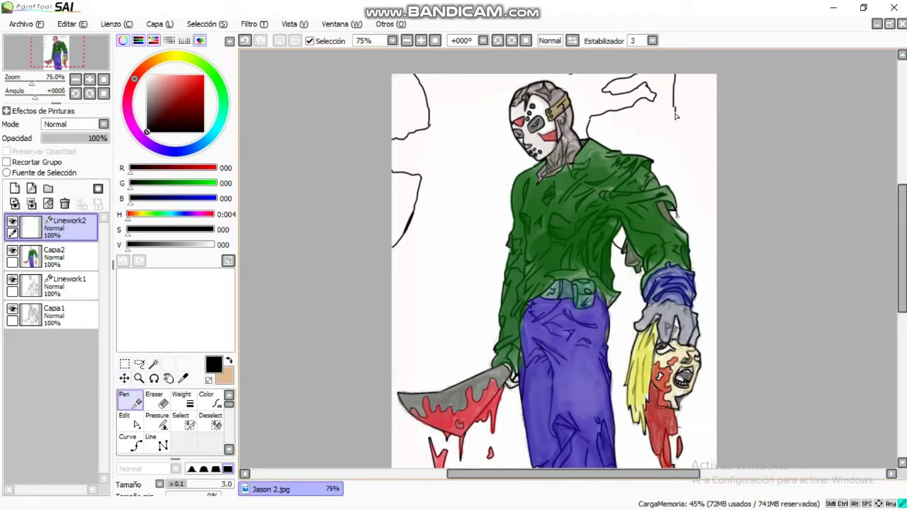
- Draw a four-sided sign in the blank area beside the green sleeve and letter it "CRISTAL LAKE" with the Pen
{"action": "scroll", "coordinate": [394, 265], "scroll_direction": "up", "scroll_amount": 3}
{"action": "left_click", "coordinate": [428, 244]}
{"action": "left_click", "coordinate": [622, 234]}
{"action": "left_click", "coordinate": [624, 358]}
{"action": "left_click", "coordinate": [437, 365]}
{"action": "key", "text": "n"}
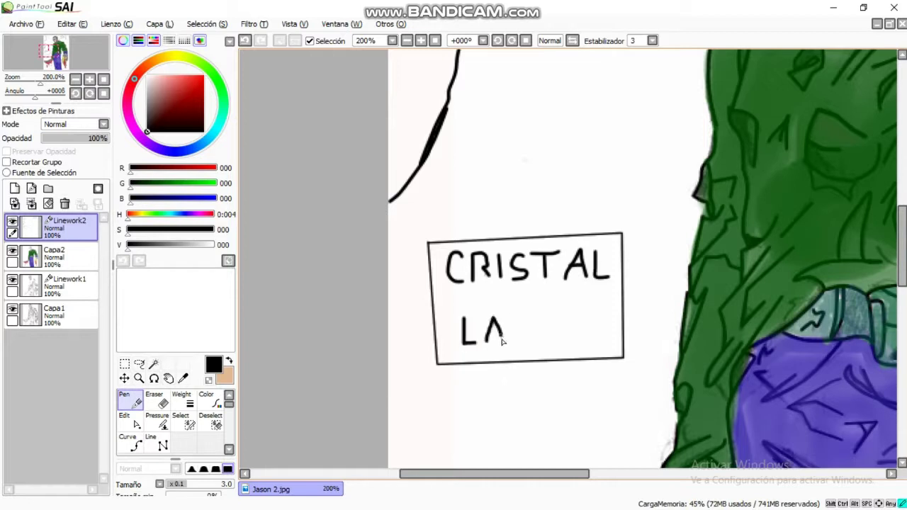
{"action": "left_click_drag", "start_coordinate": [554, 323], "coordinate": [564, 346]}
{"action": "left_click_drag", "start_coordinate": [511, 298], "coordinate": [514, 302]}
{"action": "key", "text": "s"}
{"action": "mouse_move", "coordinate": [425, 244]}
{"action": "left_mouse_down"}
{"action": "mouse_move", "coordinate": [425, 284]}
{"action": "mouse_move", "coordinate": [608, 277]}
{"action": "left_mouse_up"}
{"action": "key", "text": "v"}
{"action": "left_click", "coordinate": [572, 278], "text": "alt"}
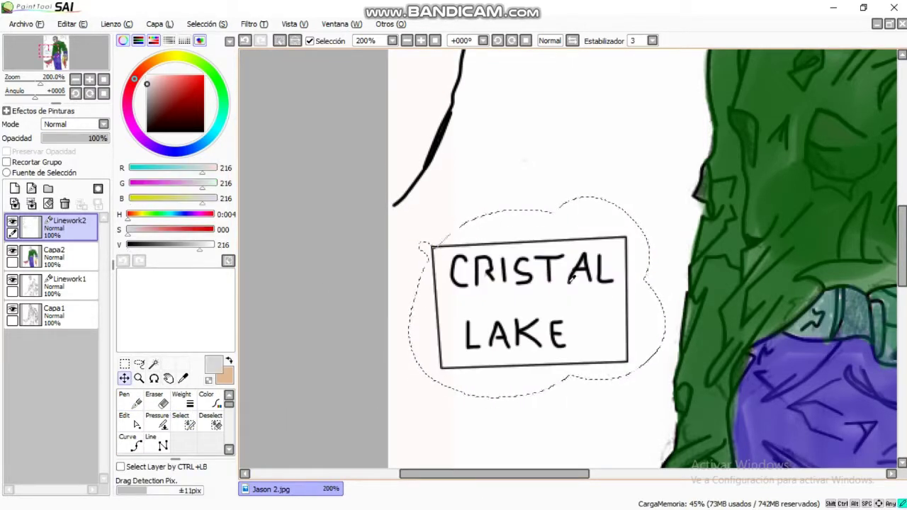
- Select the CRISTAL LAKE sign with a rectangular selection and paste it under the vertical lines in the picture's upper right
{"action": "key", "text": "s"}
{"action": "key", "text": "m"}
{"action": "left_click_drag", "start_coordinate": [422, 227], "coordinate": [652, 377]}
{"action": "left_click", "coordinate": [608, 300], "text": "alt"}
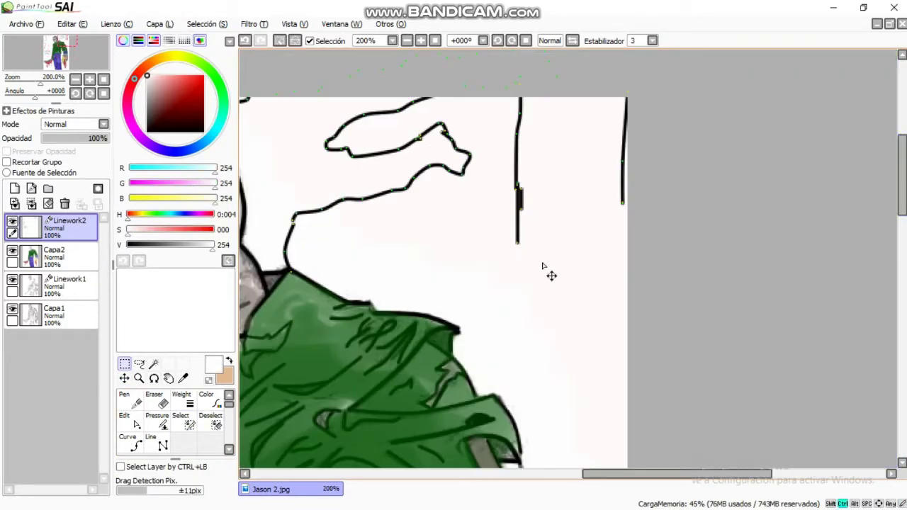
{"action": "key", "text": "ctrl+v"}
{"action": "key", "text": "ctrl+v"}
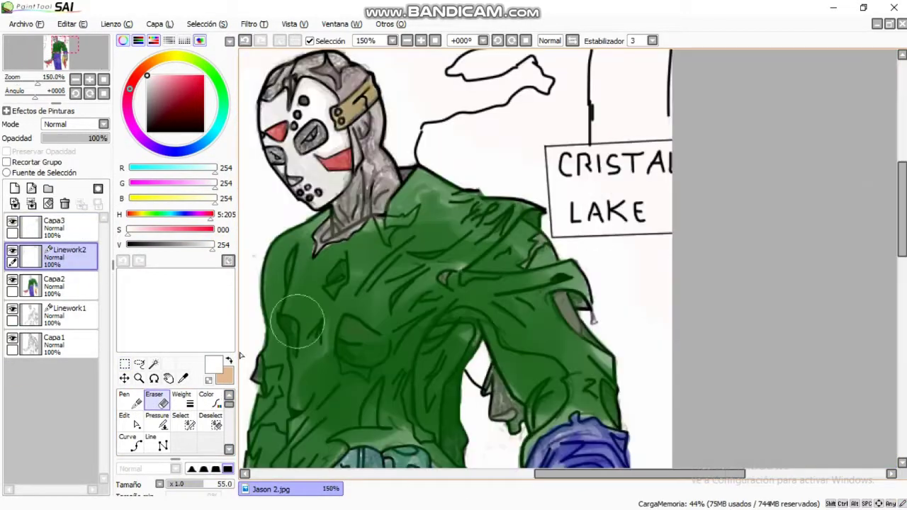
- Undo the trial pen lines drawn in the blank area above the machete
{"action": "key", "text": "n"}
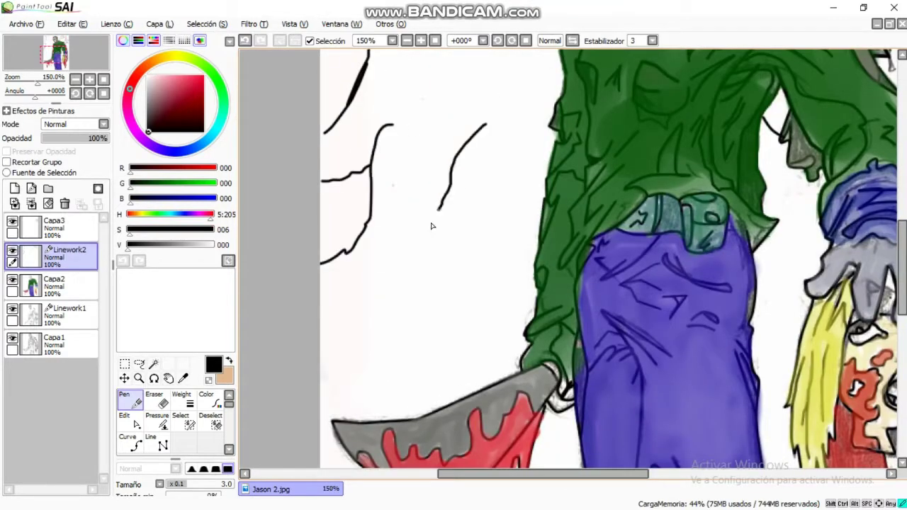
{"action": "key", "text": "ctrl+z"}
{"action": "key", "text": "ctrl+z"}
{"action": "key", "text": "ctrl+z"}
{"action": "key", "text": "ctrl+z"}
- Draw an uneven ground line from the picture's left edge to the sleeve and continue it beyond the other arm
{"action": "left_click_drag", "start_coordinate": [507, 163], "coordinate": [551, 163]}
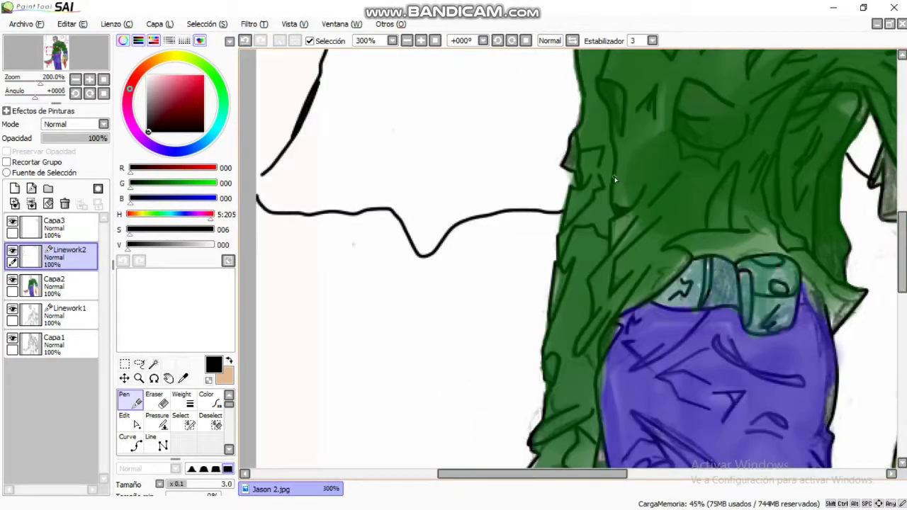
{"action": "scroll", "coordinate": [501, 347], "scroll_direction": "down", "scroll_amount": 2}
{"action": "scroll", "coordinate": [721, 245], "scroll_direction": "down", "scroll_amount": 1}
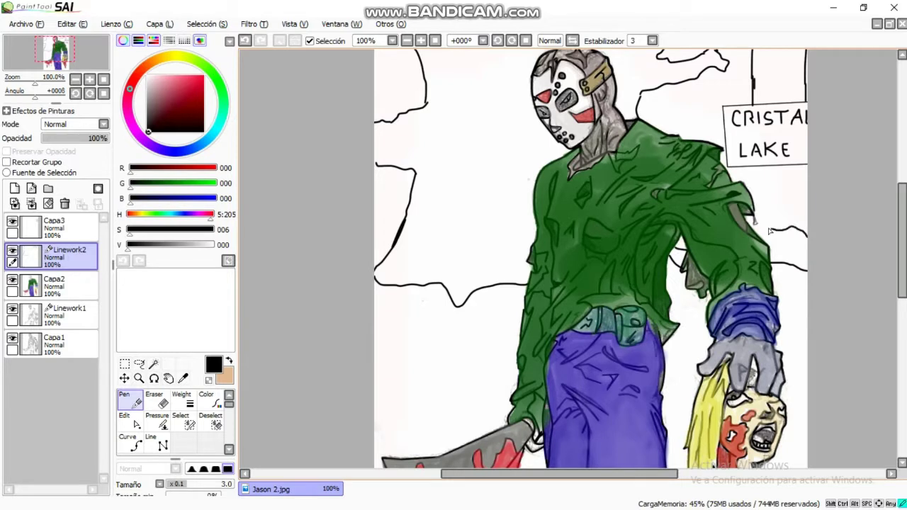
- Replace the background outlines on the machete side of the figure with tall tree trunks and an uneven ground line at their base
{"action": "left_click", "coordinate": [244, 41]}
{"action": "scroll", "coordinate": [364, 138], "scroll_direction": "down", "scroll_amount": 1}
{"action": "key", "text": "e"}
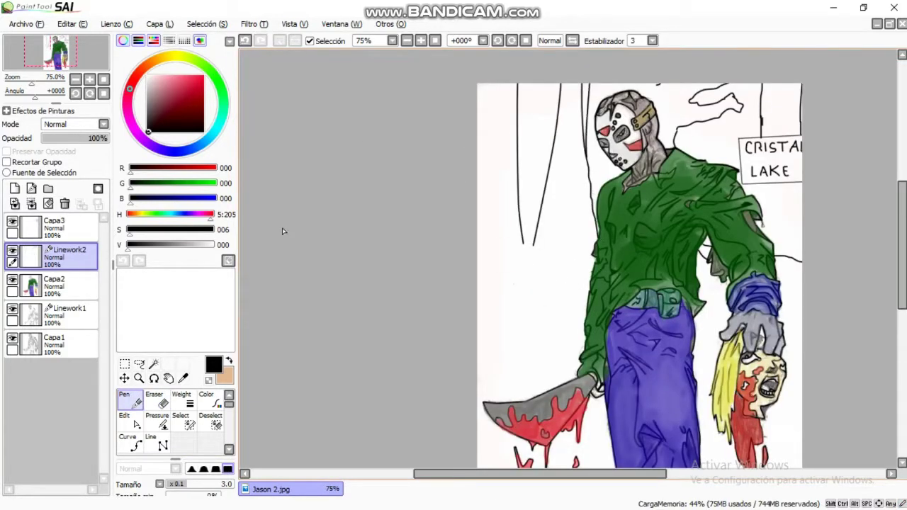
{"action": "key", "text": "n"}
{"action": "mouse_move", "coordinate": [485, 266]}
{"action": "left_mouse_down"}
{"action": "mouse_move", "coordinate": [534, 245]}
{"action": "mouse_move", "coordinate": [598, 250]}
{"action": "left_mouse_up"}
{"action": "scroll", "coordinate": [376, 208], "scroll_direction": "up", "scroll_amount": 8}
{"action": "key", "text": "e"}
{"action": "scroll", "coordinate": [431, 225], "scroll_direction": "down", "scroll_amount": 9}
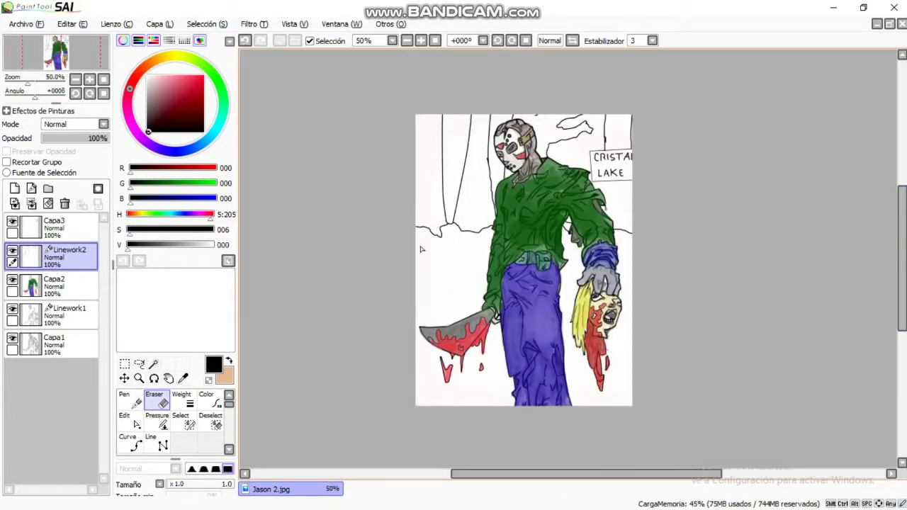
- On a new layer above the background linework, paint the two trunks beside the figure brown (RGB 108, 60, 0) with the Al Agua brush
{"action": "key", "text": "ctrl+shift+n"}
{"action": "scroll", "coordinate": [408, 165], "scroll_direction": "up", "scroll_amount": 2}
{"action": "left_click_drag", "start_coordinate": [463, 71], "coordinate": [459, 307]}
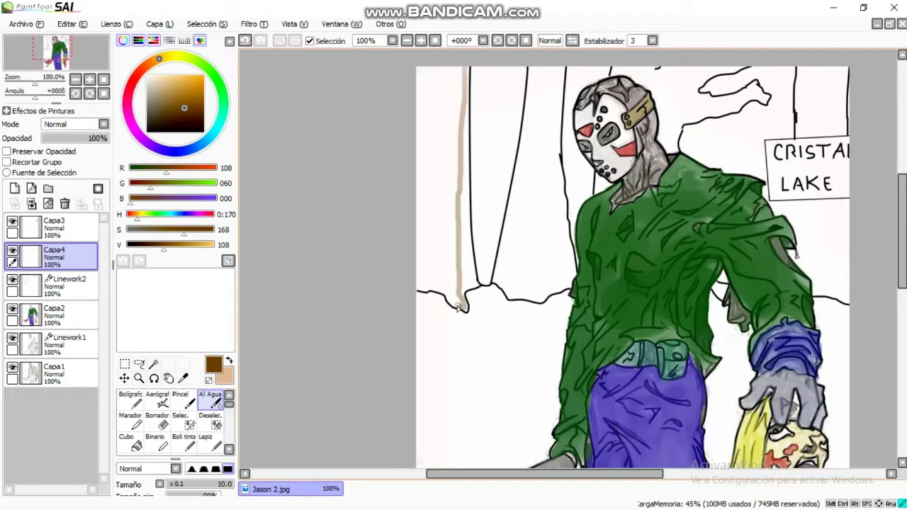
{"action": "mouse_move", "coordinate": [446, 241]}
{"action": "left_mouse_down"}
{"action": "mouse_move", "coordinate": [431, 89]}
{"action": "mouse_move", "coordinate": [425, 284]}
{"action": "mouse_move", "coordinate": [469, 281]}
{"action": "mouse_move", "coordinate": [438, 196]}
{"action": "left_mouse_up"}
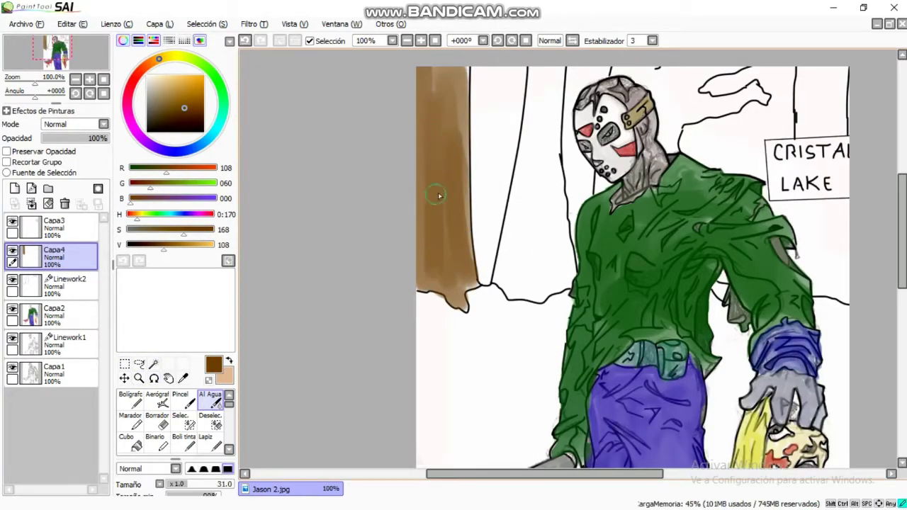
{"action": "mouse_move", "coordinate": [503, 277]}
{"action": "left_mouse_down"}
{"action": "mouse_move", "coordinate": [529, 78]}
{"action": "mouse_move", "coordinate": [560, 284]}
{"action": "mouse_move", "coordinate": [557, 71]}
{"action": "mouse_move", "coordinate": [497, 294]}
{"action": "mouse_move", "coordinate": [529, 142]}
{"action": "mouse_move", "coordinate": [539, 277]}
{"action": "left_mouse_up"}
{"action": "key", "text": "e"}
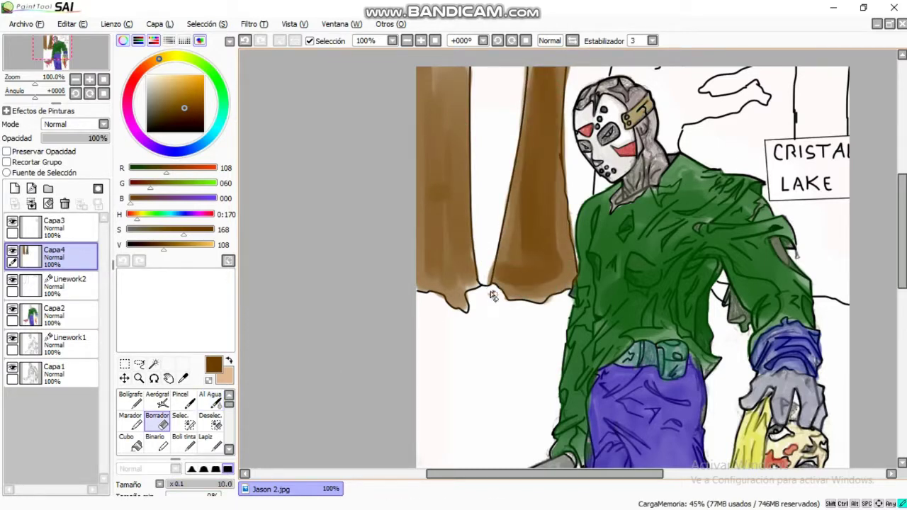
- Paint the tree behind the masked head and its branches brown with the Al Agua brush, at size 31 and size 11 near edges
{"action": "scroll", "coordinate": [511, 84], "scroll_direction": "down", "scroll_amount": 3}
{"action": "scroll", "coordinate": [511, 84], "scroll_direction": "up", "scroll_amount": 5}
{"action": "key", "text": "c"}
{"action": "mouse_move", "coordinate": [389, 318]}
{"action": "left_mouse_down"}
{"action": "mouse_move", "coordinate": [482, 400]}
{"action": "mouse_move", "coordinate": [506, 336]}
{"action": "left_mouse_up"}
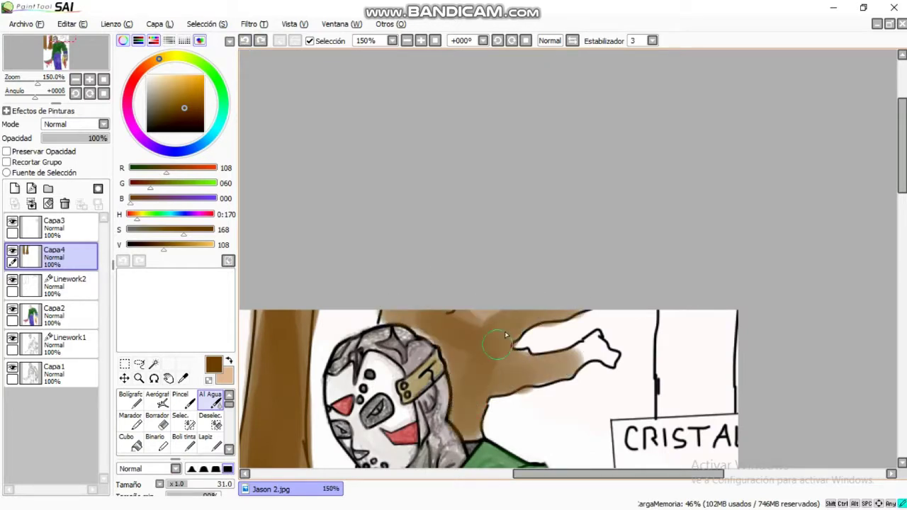
{"action": "scroll", "coordinate": [576, 357], "scroll_direction": "down", "scroll_amount": 5}
{"action": "scroll", "coordinate": [802, 290], "scroll_direction": "up", "scroll_amount": 6}
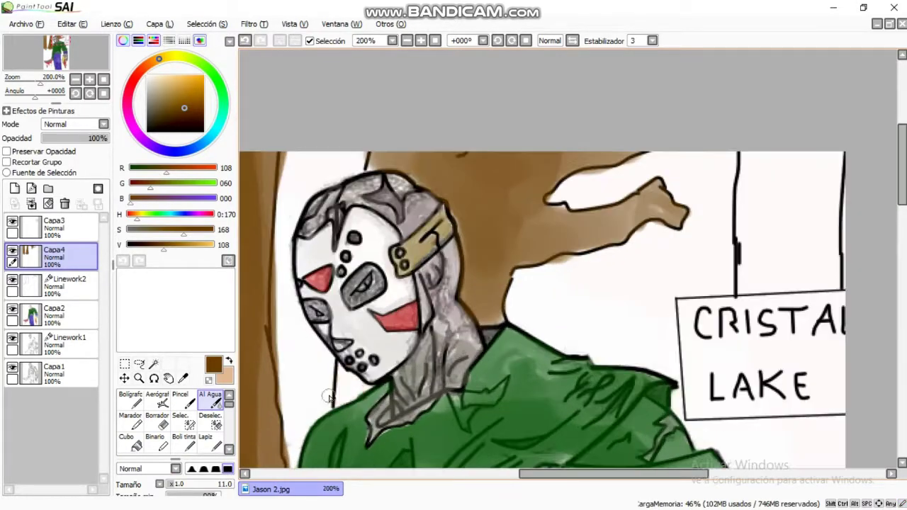
- Brush a selection over the ground below the horizon on the machete side, around the blade and the blood drips
{"action": "scroll", "coordinate": [351, 380], "scroll_direction": "down", "scroll_amount": 1}
{"action": "key", "text": "s"}
{"action": "left_click_drag", "start_coordinate": [600, 266], "coordinate": [543, 138]}
{"action": "mouse_move", "coordinate": [405, 203]}
{"action": "left_mouse_down"}
{"action": "mouse_move", "coordinate": [361, 146]}
{"action": "mouse_move", "coordinate": [421, 209]}
{"action": "left_mouse_up"}
{"action": "scroll", "coordinate": [421, 209], "scroll_direction": "up", "scroll_amount": 2}
{"action": "mouse_move", "coordinate": [308, 256]}
{"action": "left_mouse_down"}
{"action": "mouse_move", "coordinate": [335, 364]}
{"action": "mouse_move", "coordinate": [405, 355]}
{"action": "mouse_move", "coordinate": [475, 314]}
{"action": "mouse_move", "coordinate": [354, 226]}
{"action": "left_mouse_up"}
{"action": "left_click_drag", "start_coordinate": [903, 260], "coordinate": [904, 336]}
{"action": "mouse_move", "coordinate": [291, 78]}
{"action": "left_mouse_down"}
{"action": "mouse_move", "coordinate": [345, 152]}
{"action": "mouse_move", "coordinate": [300, 133]}
{"action": "mouse_move", "coordinate": [395, 246]}
{"action": "mouse_move", "coordinate": [467, 167]}
{"action": "mouse_move", "coordinate": [573, 279]}
{"action": "mouse_move", "coordinate": [568, 225]}
{"action": "mouse_move", "coordinate": [524, 112]}
{"action": "mouse_move", "coordinate": [496, 227]}
{"action": "left_mouse_up"}
- Extend the brushed selection over the ground between the trousers and the severed head and along the picture's right edge
{"action": "mouse_move", "coordinate": [598, 91]}
{"action": "left_mouse_down"}
{"action": "mouse_move", "coordinate": [455, 440]}
{"action": "mouse_move", "coordinate": [411, 263]}
{"action": "mouse_move", "coordinate": [567, 263]}
{"action": "mouse_move", "coordinate": [470, 368]}
{"action": "mouse_move", "coordinate": [567, 397]}
{"action": "left_mouse_up"}
{"action": "scroll", "coordinate": [652, 178], "scroll_direction": "up", "scroll_amount": 5}
{"action": "left_click_drag", "start_coordinate": [592, 125], "coordinate": [580, 328]}
{"action": "left_click_drag", "start_coordinate": [429, 160], "coordinate": [413, 253]}
{"action": "scroll", "coordinate": [621, 307], "scroll_direction": "down", "scroll_amount": 5}
{"action": "left_click_drag", "start_coordinate": [398, 162], "coordinate": [406, 239]}
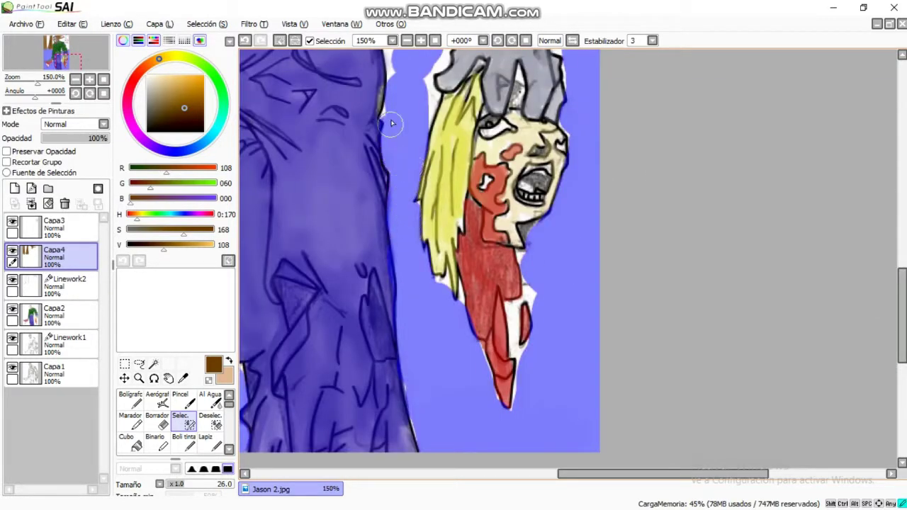
- Refine the brushed ground selection at sizes 19 and 11 beside the arm, around the severed head and around the machete's blood drips
{"action": "left_click_drag", "start_coordinate": [904, 280], "coordinate": [904, 227]}
{"action": "left_click_drag", "start_coordinate": [409, 127], "coordinate": [411, 243]}
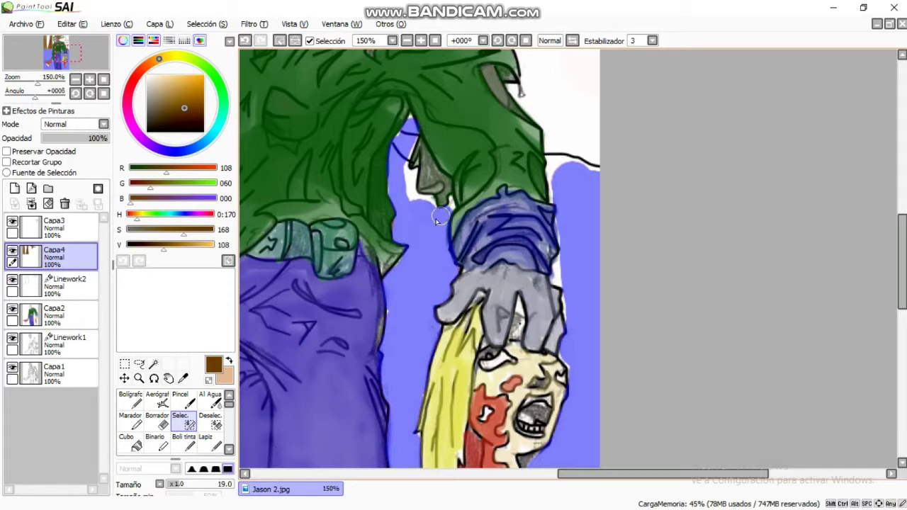
{"action": "left_click_drag", "start_coordinate": [561, 255], "coordinate": [560, 311]}
{"action": "scroll", "coordinate": [514, 228], "scroll_direction": "down", "scroll_amount": 5}
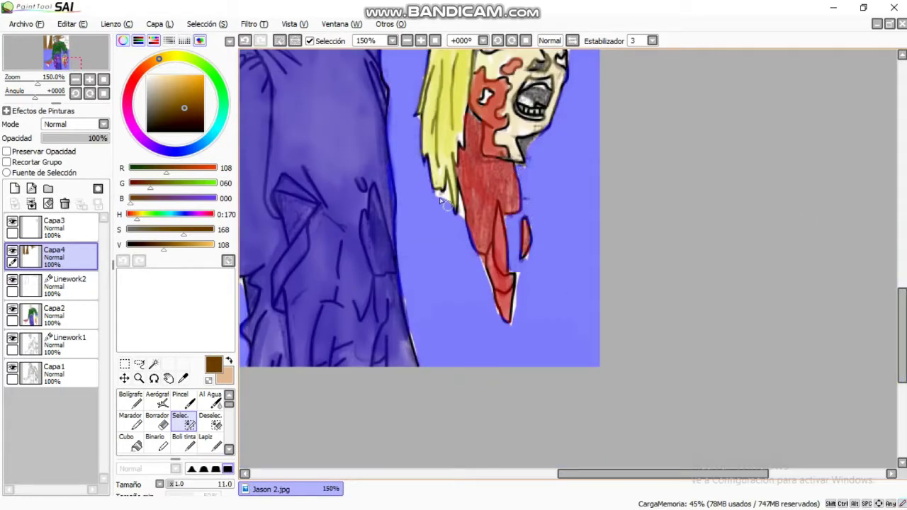
{"action": "scroll", "coordinate": [526, 265], "scroll_direction": "left", "scroll_amount": 5}
{"action": "key", "text": "ctrl+z"}
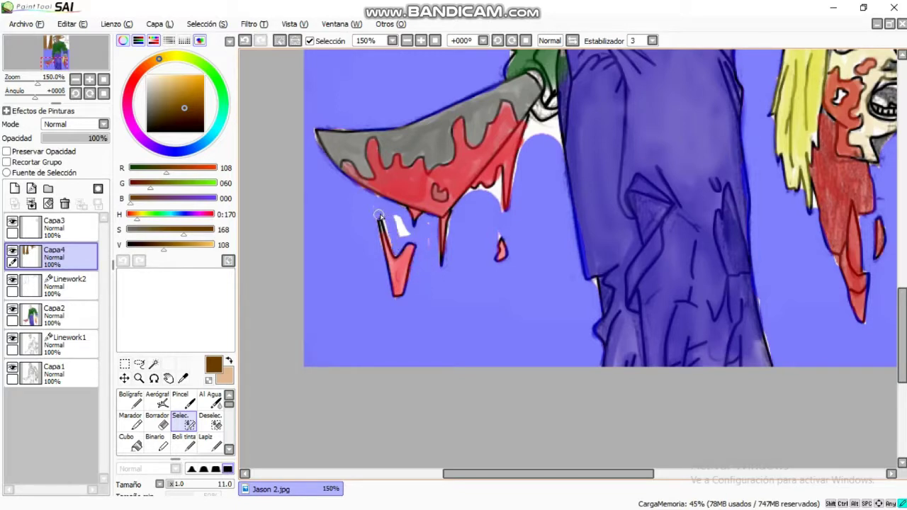
{"action": "scroll", "coordinate": [528, 289], "scroll_direction": "down", "scroll_amount": 1}
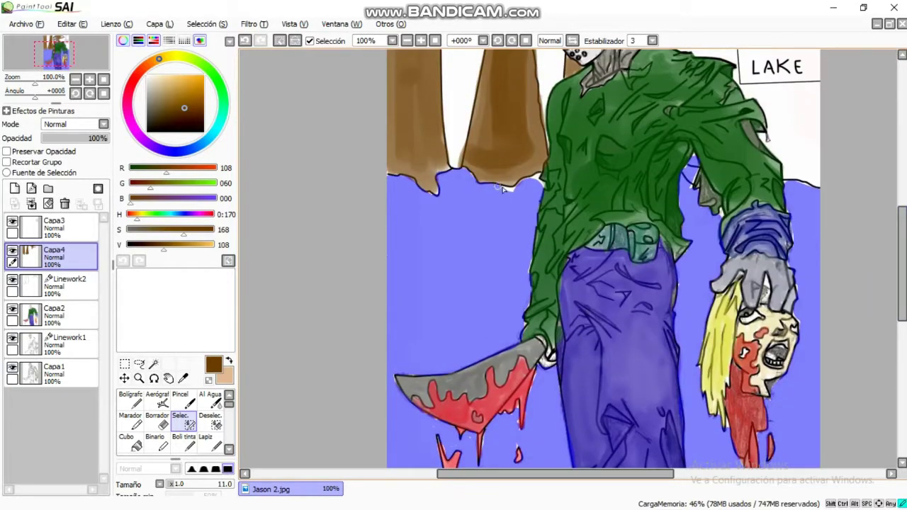
- Colour the selected ground brown (RGB 135, 78, 0) and clear the selection
{"action": "left_click", "coordinate": [196, 102]}
{"action": "key", "text": "m"}
{"action": "left_click", "coordinate": [229, 449]}
{"action": "left_click", "coordinate": [139, 378]}
{"action": "scroll", "coordinate": [139, 428], "scroll_direction": "down", "scroll_amount": 1}
{"action": "left_click", "coordinate": [153, 364]}
{"action": "left_click", "coordinate": [168, 379]}
{"action": "left_click_drag", "start_coordinate": [451, 289], "coordinate": [390, 284]}
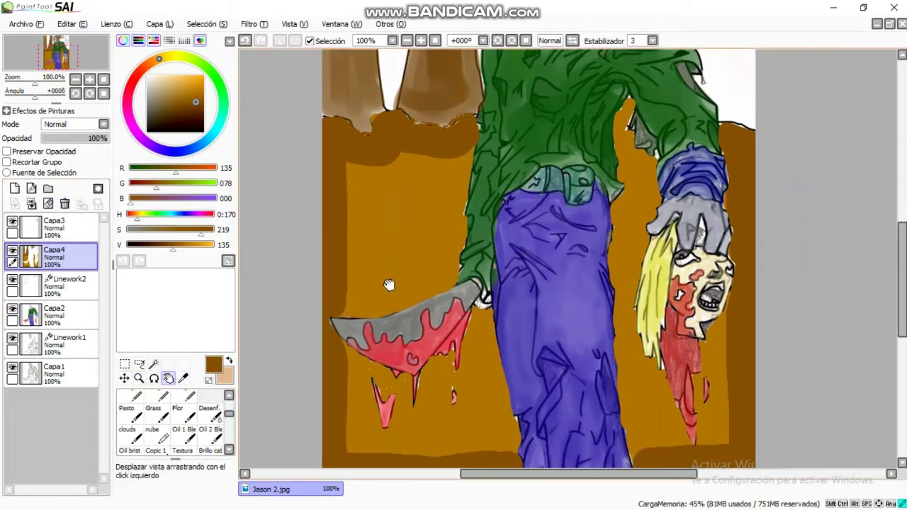
- Shade the gap between the two tree trunks with black grain using the Grass brush
{"action": "left_click", "coordinate": [154, 409]}
{"action": "scroll", "coordinate": [425, 319], "scroll_direction": "up", "scroll_amount": 5}
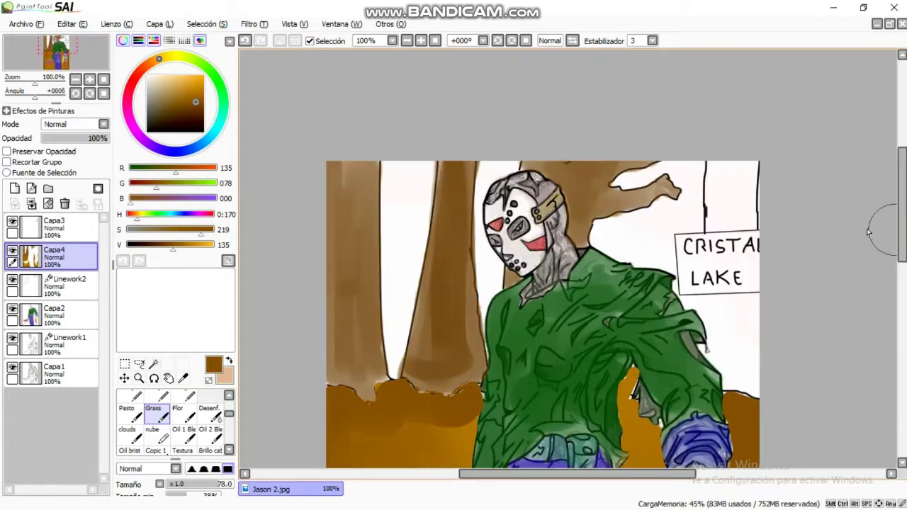
{"action": "left_click", "coordinate": [404, 278], "text": "alt"}
{"action": "key", "text": "bracketleft"}
{"action": "key", "text": "bracketleft"}
{"action": "key", "text": "bracketleft"}
{"action": "key", "text": "bracketleft"}
{"action": "key", "text": "bracketleft"}
{"action": "mouse_move", "coordinate": [405, 278]}
{"action": "left_mouse_down"}
{"action": "mouse_move", "coordinate": [400, 355]}
{"action": "mouse_move", "coordinate": [488, 291]}
{"action": "mouse_move", "coordinate": [484, 236]}
{"action": "mouse_move", "coordinate": [390, 333]}
{"action": "mouse_move", "coordinate": [411, 170]}
{"action": "left_mouse_up"}
- Shade the background under the branch and above and below the CRISTAL LAKE sign with black Grass brush grain, down to size 29
{"action": "key", "text": "bracketright"}
{"action": "key", "text": "bracketright"}
{"action": "key", "text": "bracketright"}
{"action": "left_click_drag", "start_coordinate": [737, 149], "coordinate": [737, 368]}
{"action": "left_click_drag", "start_coordinate": [648, 259], "coordinate": [638, 213]}
{"action": "key", "text": "bracketleft"}
{"action": "key", "text": "bracketleft"}
{"action": "key", "text": "bracketleft"}
{"action": "left_click_drag", "start_coordinate": [631, 181], "coordinate": [687, 177]}
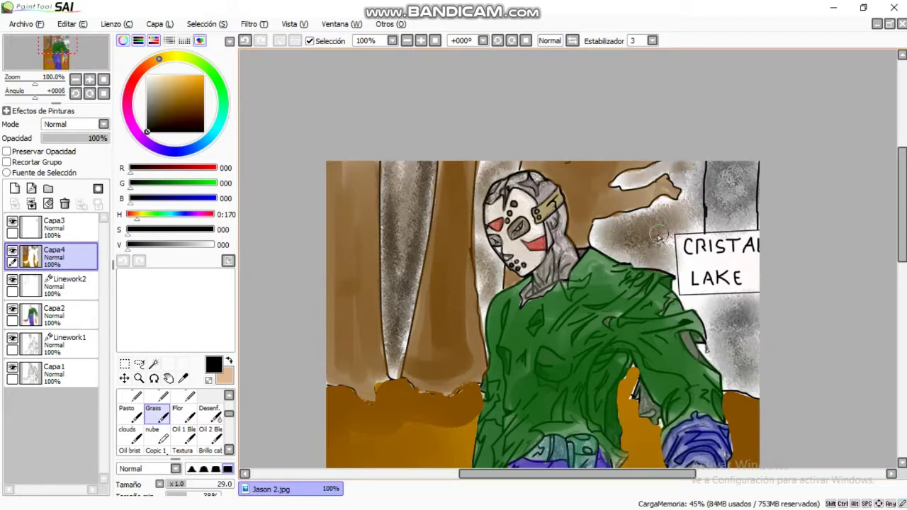
{"action": "left_click_drag", "start_coordinate": [660, 237], "coordinate": [730, 354]}
{"action": "mouse_move", "coordinate": [730, 319]}
{"action": "left_mouse_down"}
{"action": "mouse_move", "coordinate": [756, 268]}
{"action": "mouse_move", "coordinate": [755, 280]}
{"action": "left_mouse_up"}
- Paint a red stain (RGB 189, 16, 31) on the outer edge of the CRISTAL LAKE sign with the Grass brush
{"action": "left_click", "coordinate": [190, 91]}
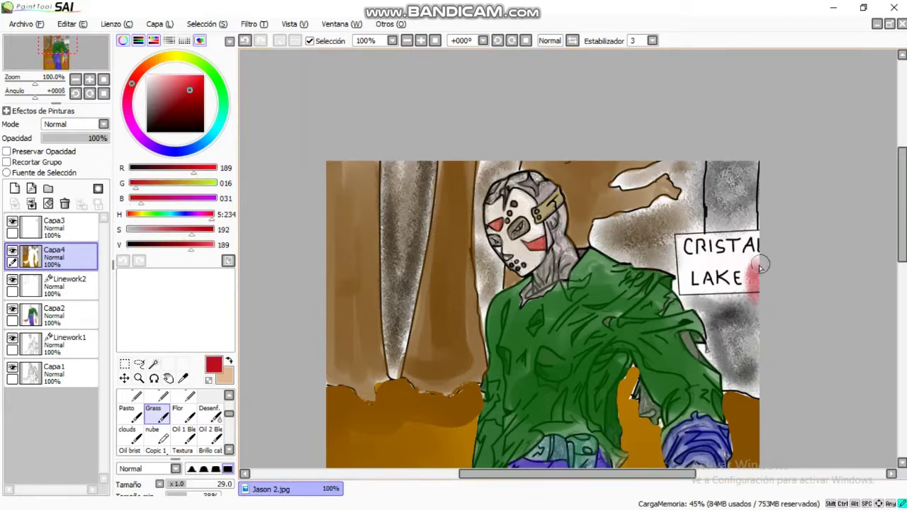
{"action": "key", "text": "minus"}
{"action": "key", "text": "plus"}
{"action": "key", "text": "plus"}
{"action": "key", "text": "plus"}
{"action": "key", "text": "plus"}
{"action": "key", "text": "minus"}
{"action": "left_click_drag", "start_coordinate": [899, 226], "coordinate": [904, 312]}
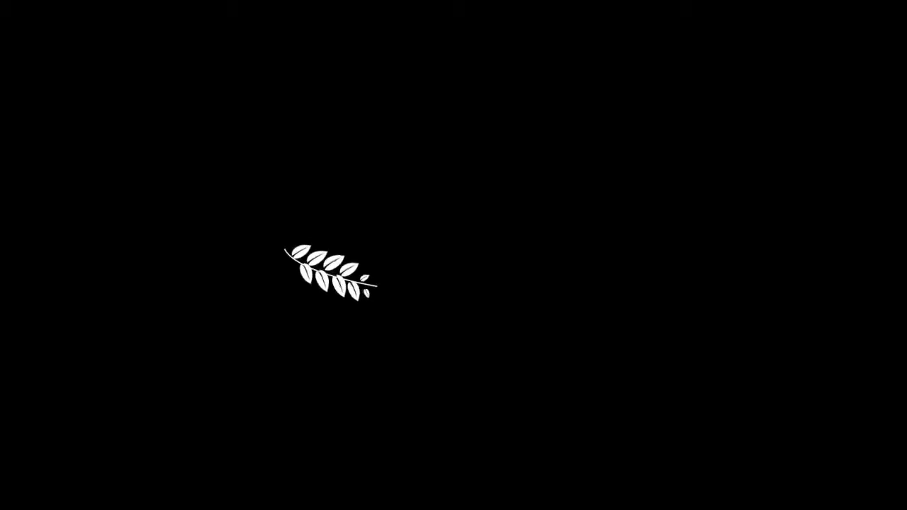